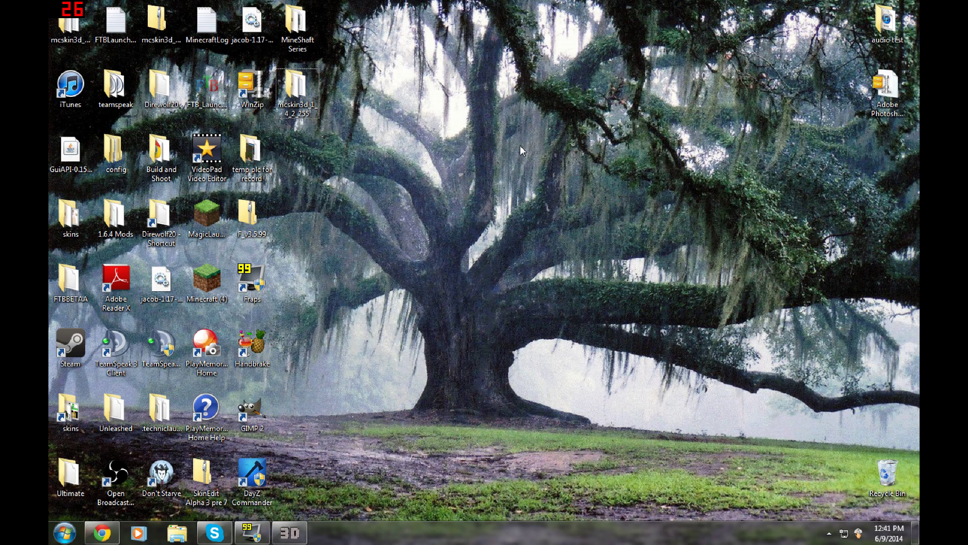
Bring up MCSkin3D, inspect the Link skin model from the front, sides and above, and close the program.
{"action": "left_click", "coordinate": [297, 532]}
{"action": "left_click_drag", "start_coordinate": [626, 283], "coordinate": [853, 232]}
{"action": "scroll", "coordinate": [679, 211], "scroll_direction": "up", "scroll_amount": 5}
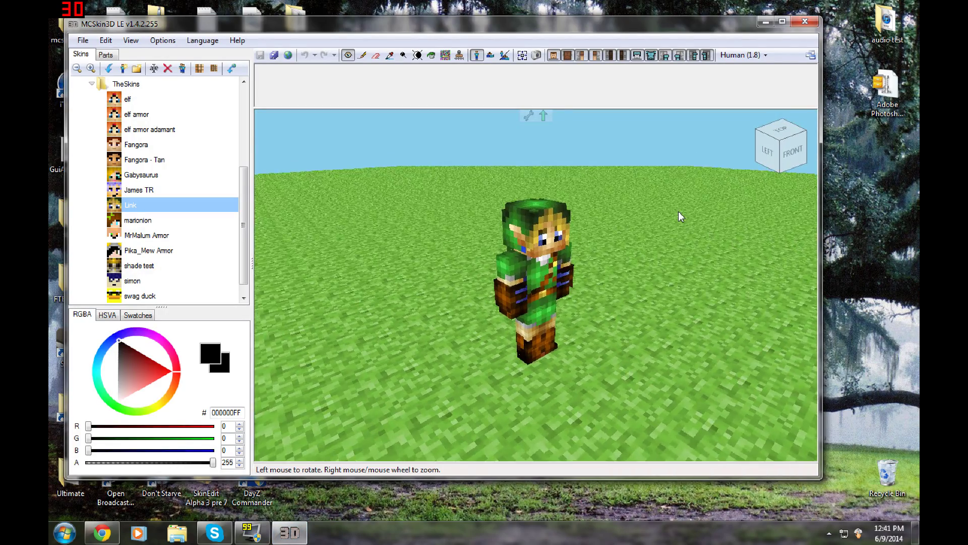
{"action": "left_click_drag", "start_coordinate": [679, 208], "coordinate": [520, 233]}
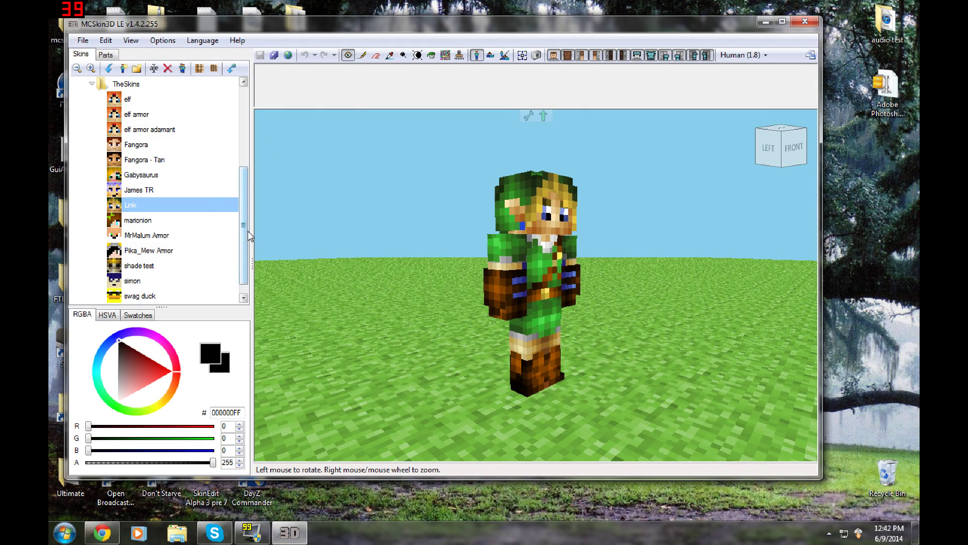
{"action": "left_click_drag", "start_coordinate": [240, 239], "coordinate": [240, 260]}
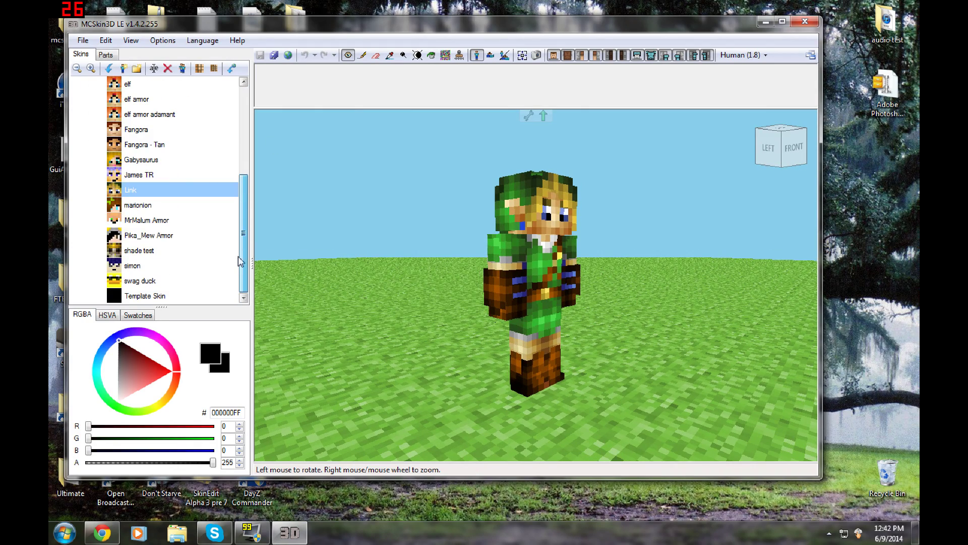
{"action": "left_click_drag", "start_coordinate": [379, 275], "coordinate": [365, 298]}
{"action": "scroll", "coordinate": [366, 252], "scroll_direction": "up", "scroll_amount": 4}
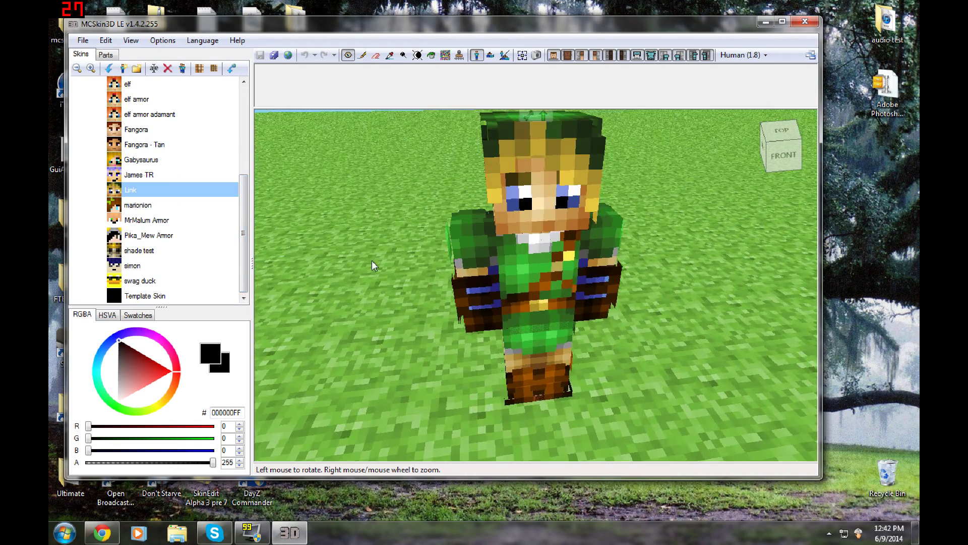
{"action": "left_click_drag", "start_coordinate": [373, 261], "coordinate": [696, 263]}
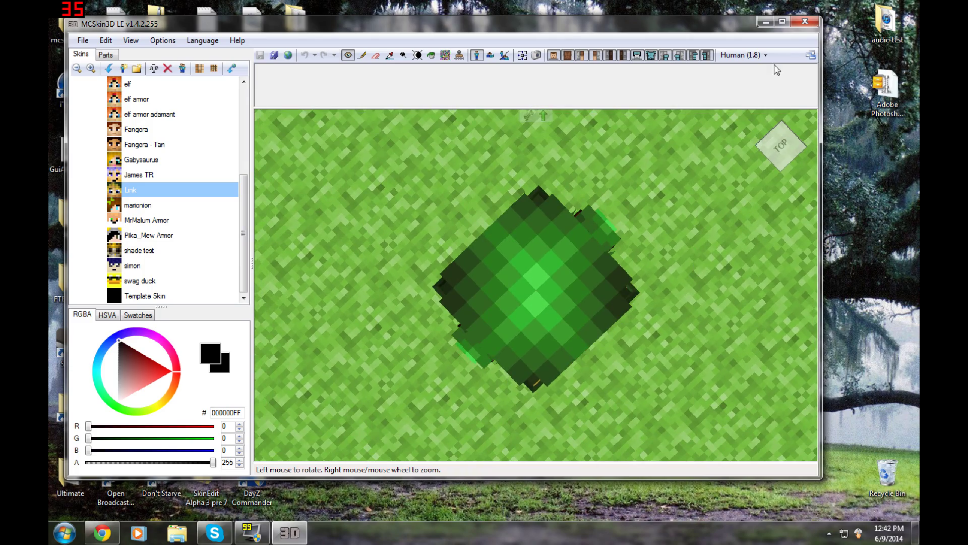
{"action": "left_click", "coordinate": [805, 23]}
Switch to Chrome and download the .ZIP version of MCSkin3D 1.4.2.255 from its Planet Minecraft page.
{"action": "left_click", "coordinate": [101, 533]}
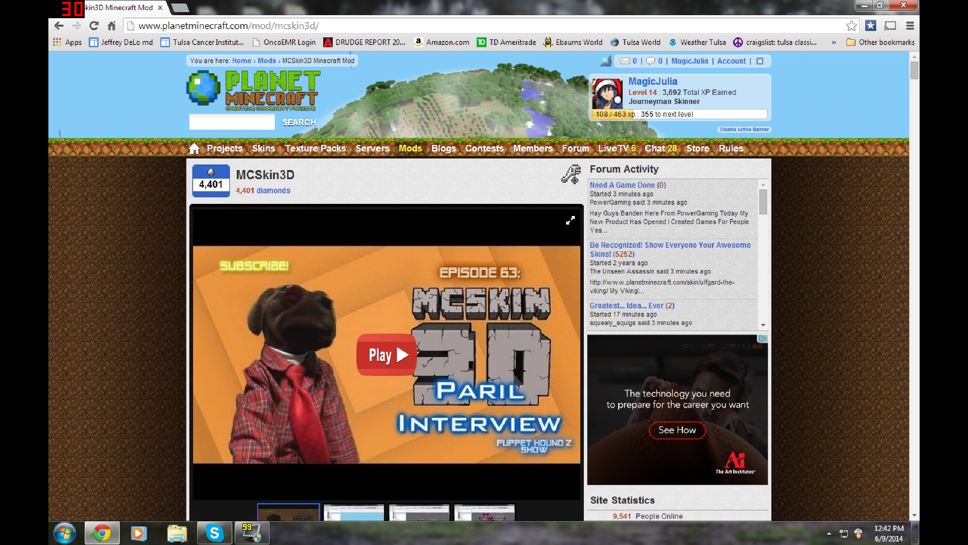
{"action": "scroll", "coordinate": [78, 197], "scroll_direction": "down", "scroll_amount": 5}
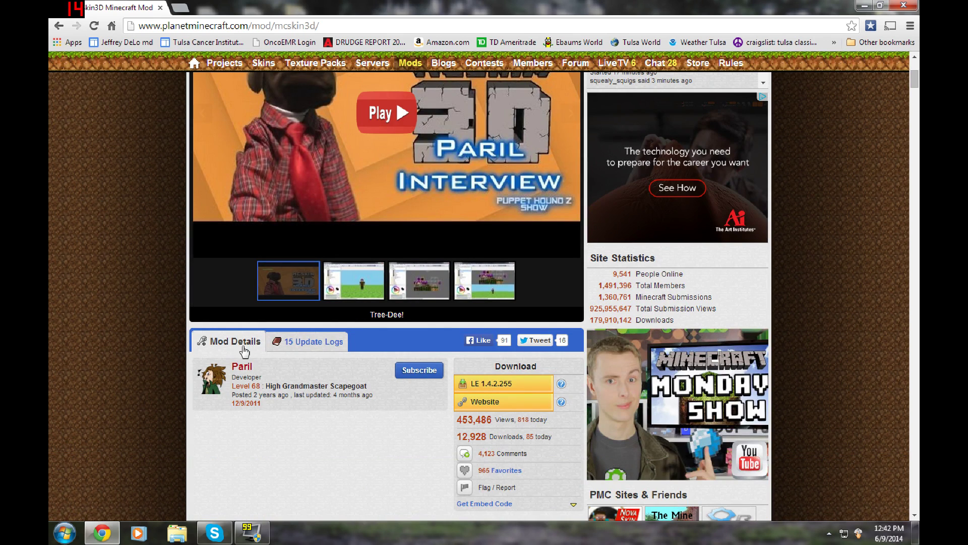
{"action": "scroll", "coordinate": [59, 262], "scroll_direction": "down", "scroll_amount": 8}
{"action": "scroll", "coordinate": [84, 247], "scroll_direction": "up", "scroll_amount": 4}
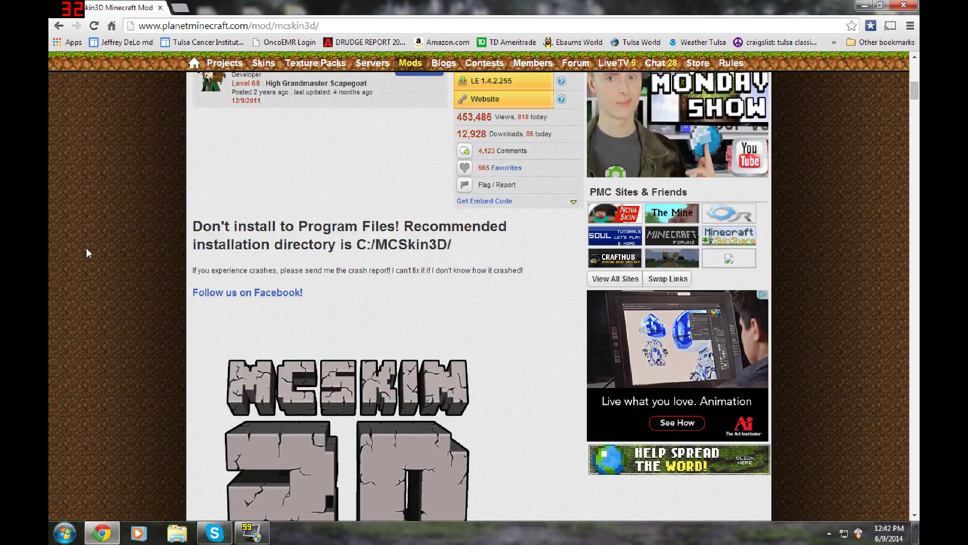
{"action": "scroll", "coordinate": [87, 247], "scroll_direction": "down", "scroll_amount": 4}
{"action": "scroll", "coordinate": [123, 215], "scroll_direction": "down", "scroll_amount": 7}
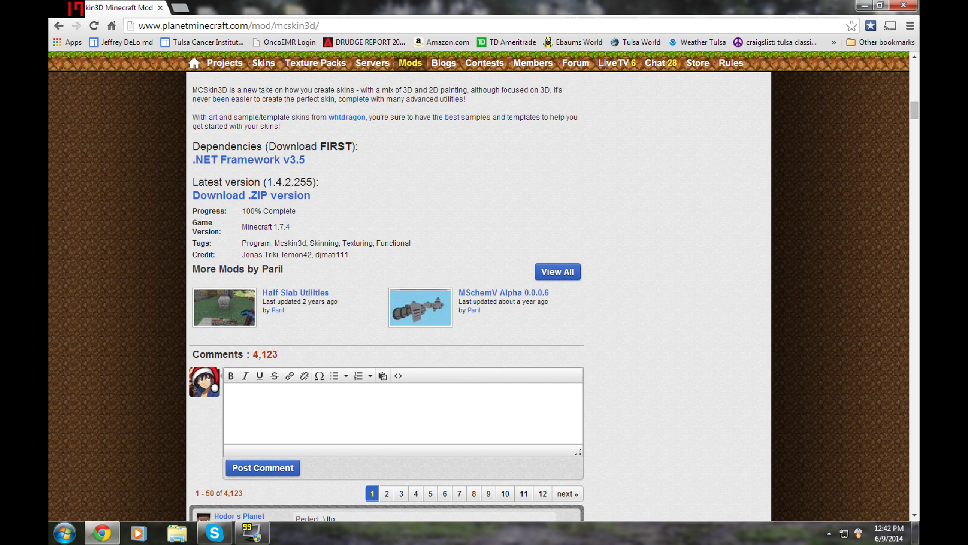
{"action": "left_click", "coordinate": [241, 198]}
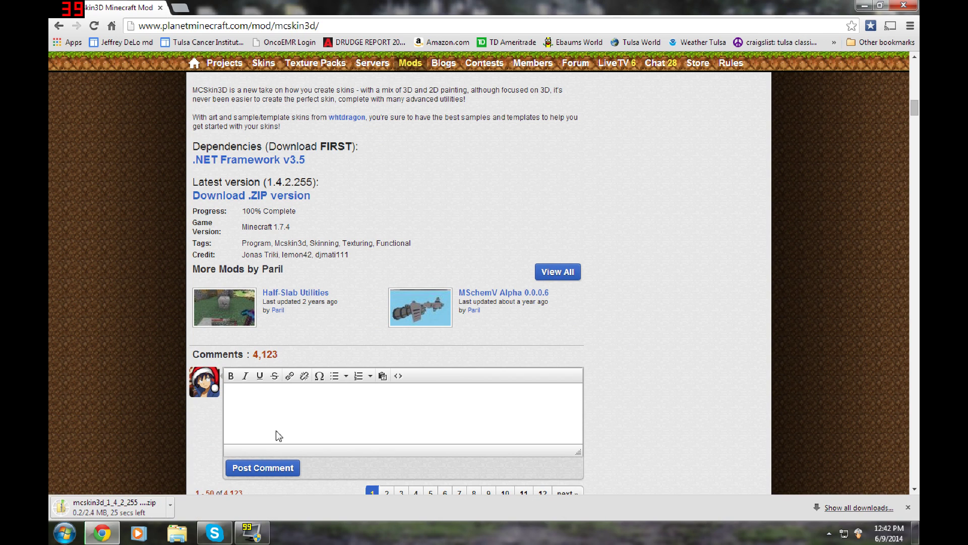
Place the downloaded mcskin3d_1_4_2_255 (3).zip on an empty part of the desktop and close the browser.
{"action": "left_click", "coordinate": [880, 6]}
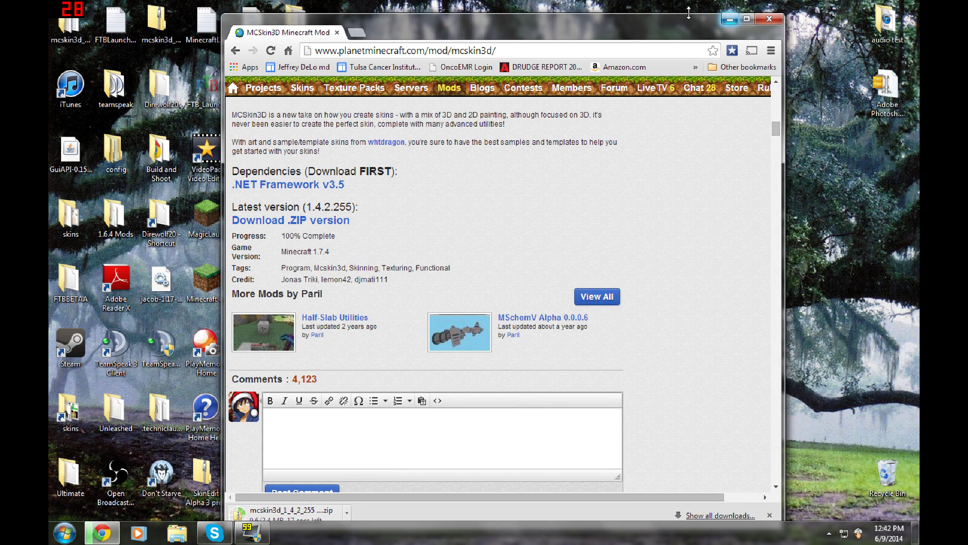
{"action": "left_click_drag", "start_coordinate": [689, 13], "coordinate": [888, 73]}
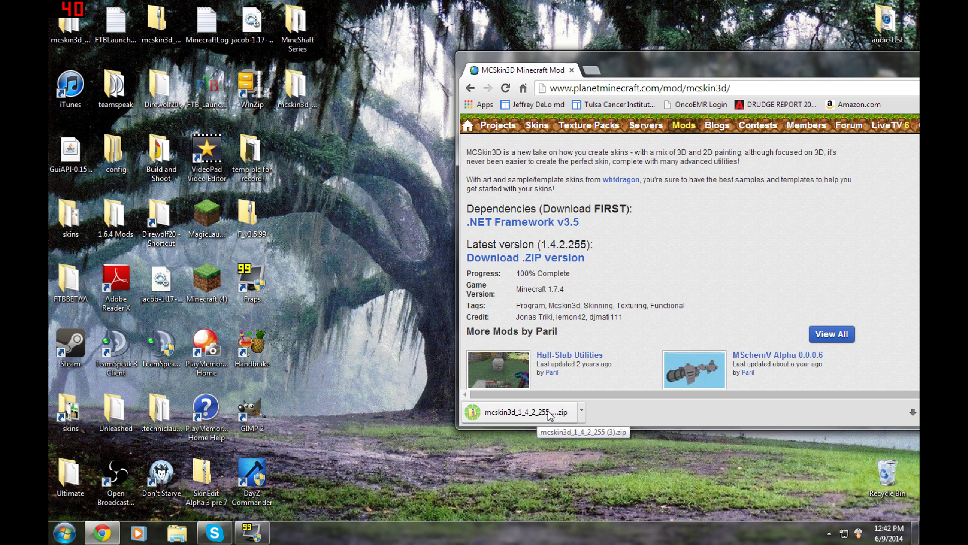
{"action": "left_click_drag", "start_coordinate": [549, 414], "coordinate": [431, 221]}
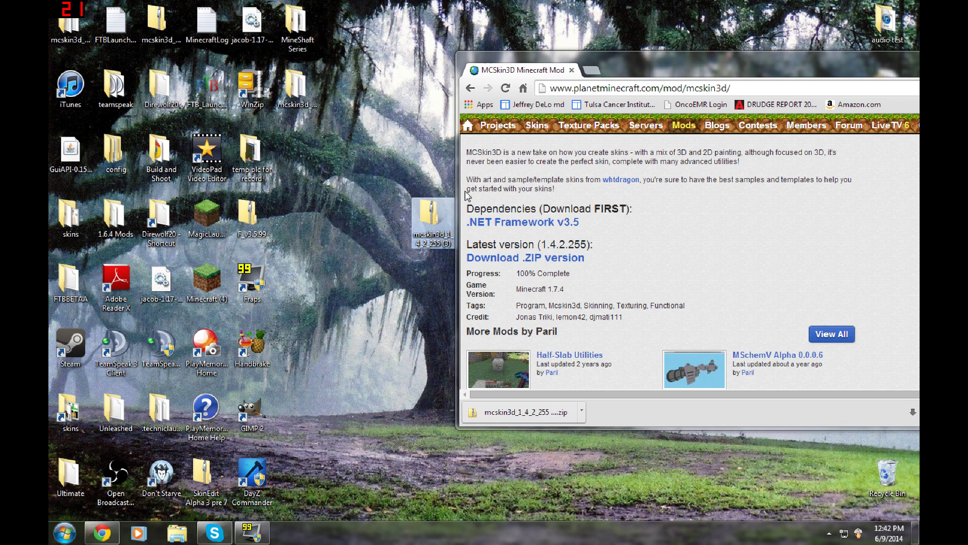
{"action": "left_click_drag", "start_coordinate": [654, 73], "coordinate": [455, 72]}
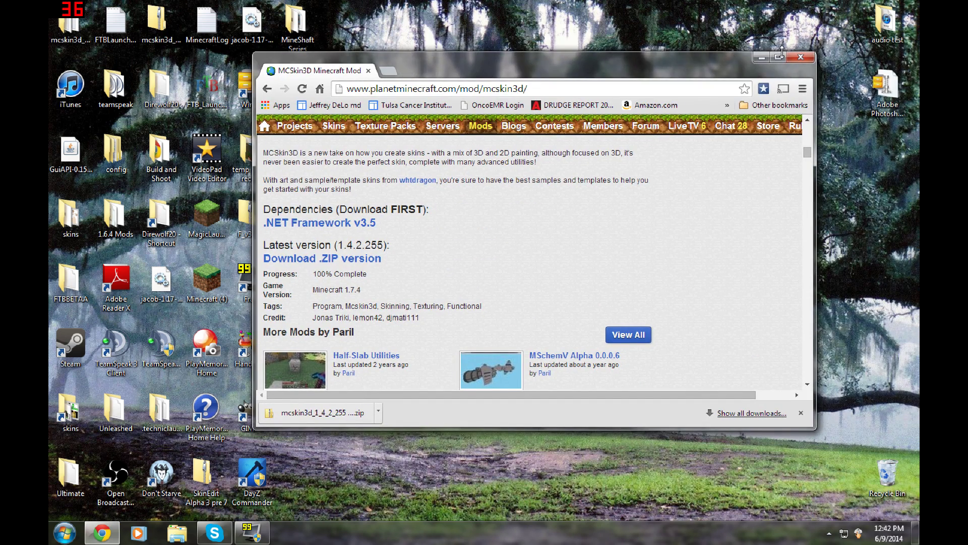
{"action": "left_click", "coordinate": [801, 58]}
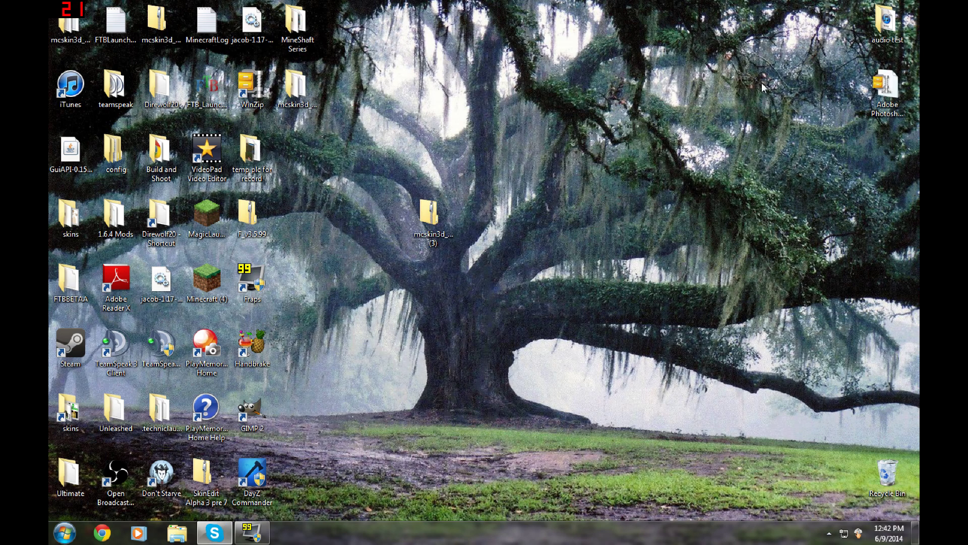
Extract all files of the MCSkin3D archive into the desktop folder mcskin3d_1_4_2_255 (3) and close both folder windows.
{"action": "double_click", "coordinate": [432, 221]}
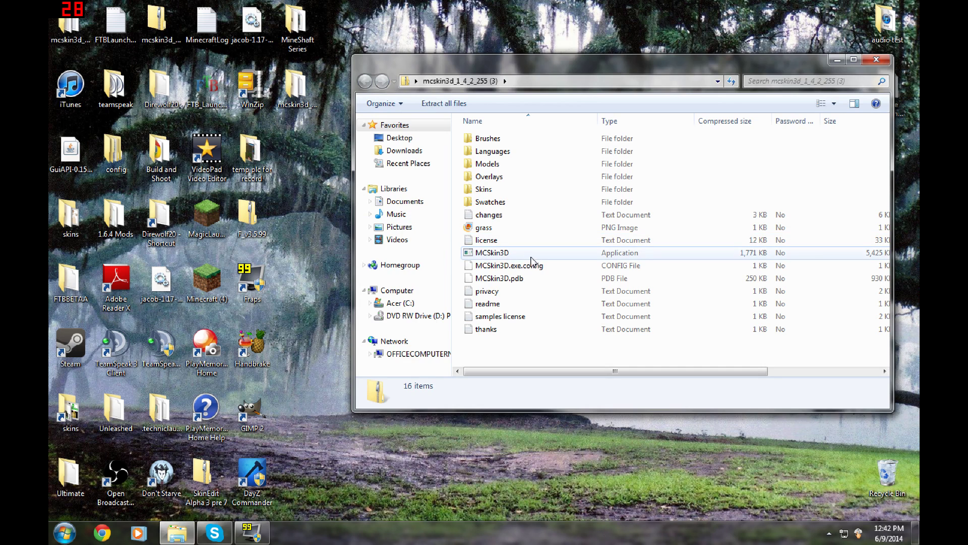
{"action": "double_click", "coordinate": [522, 255]}
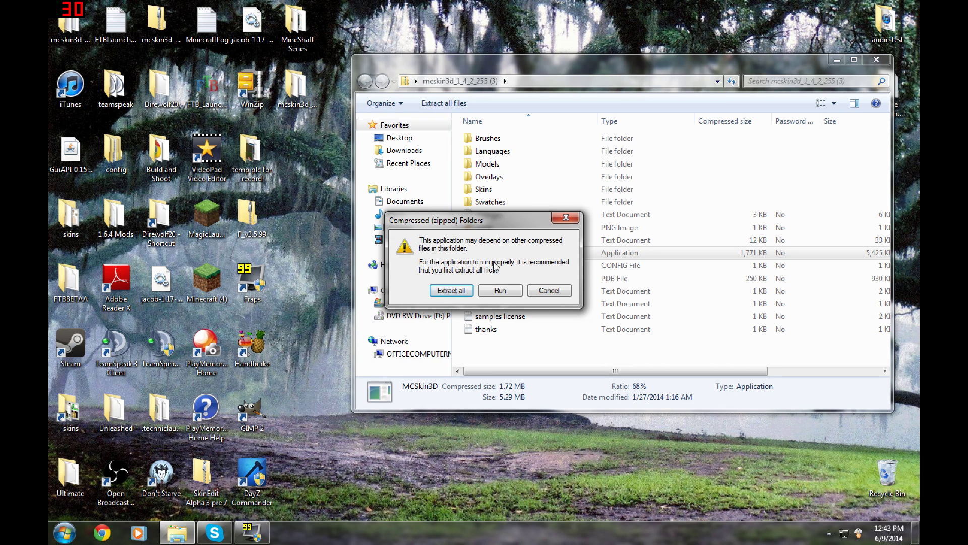
{"action": "left_click", "coordinate": [450, 291]}
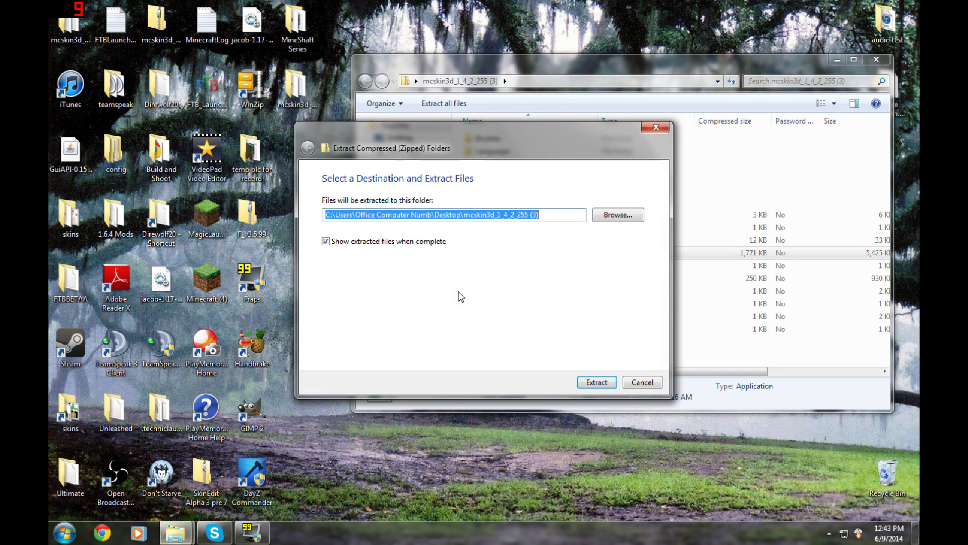
{"action": "left_click", "coordinate": [597, 382]}
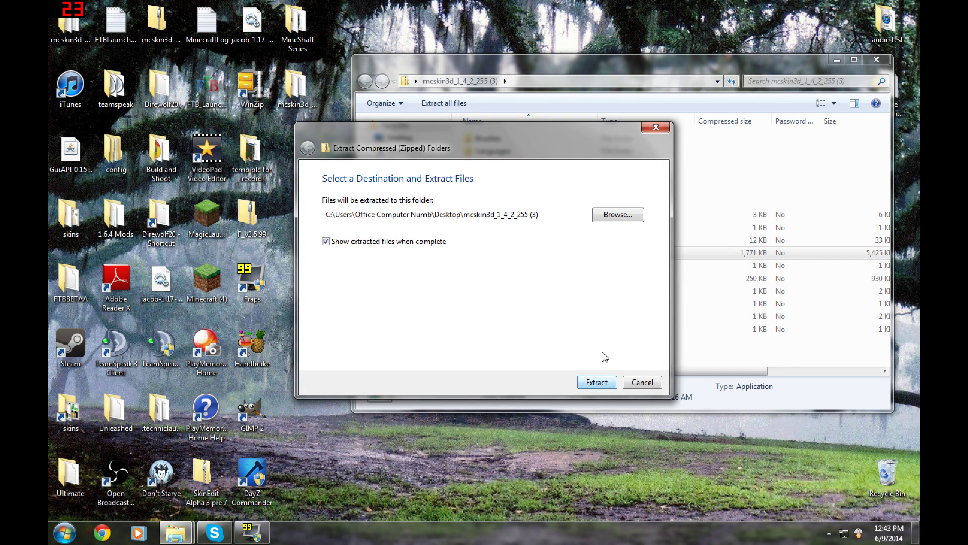
{"action": "left_click", "coordinate": [605, 382]}
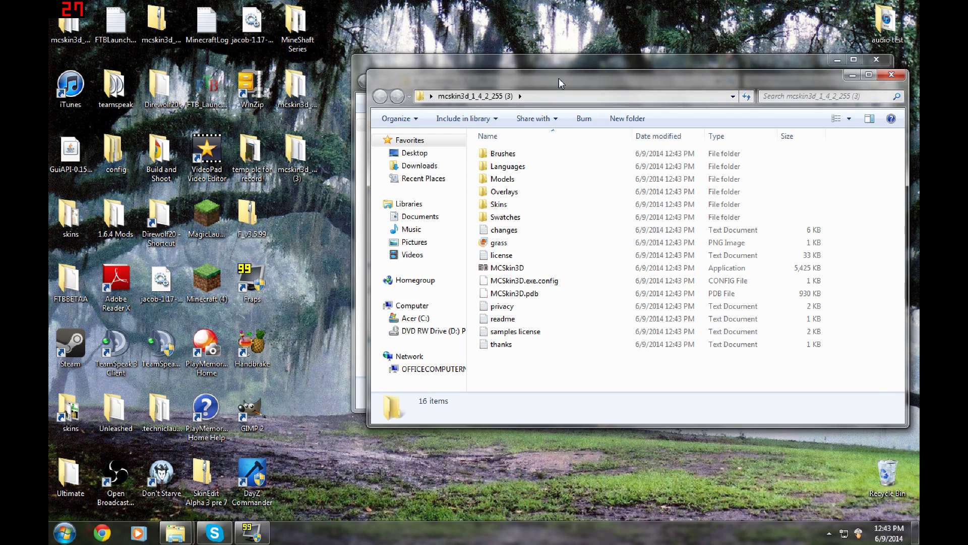
{"action": "left_click_drag", "start_coordinate": [559, 80], "coordinate": [509, 77]}
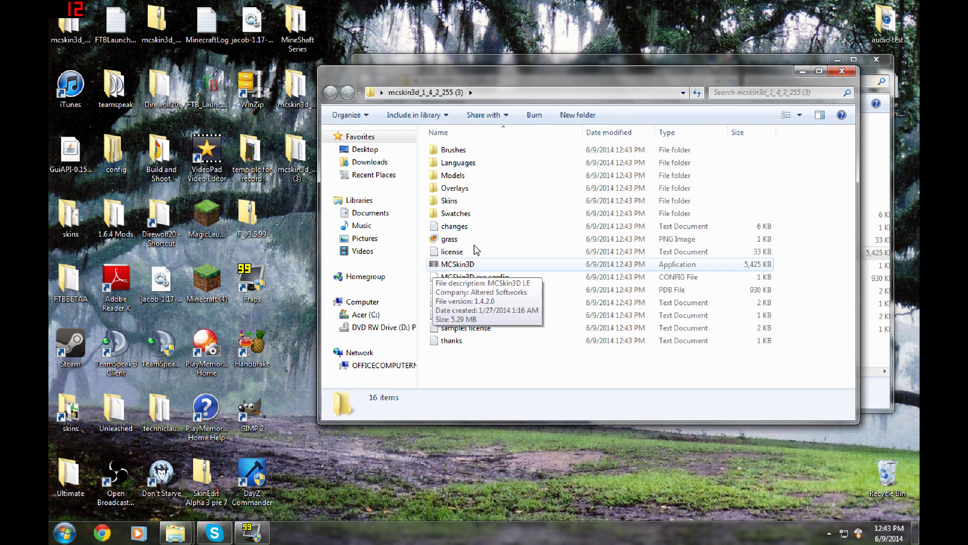
{"action": "left_click", "coordinate": [840, 73]}
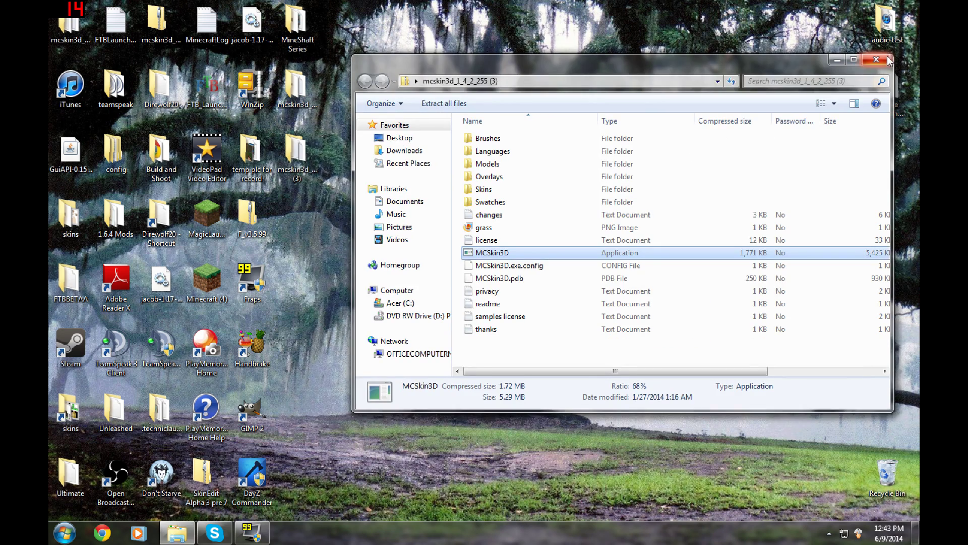
{"action": "left_click", "coordinate": [878, 60]}
Put the extracted folder beside the zip on the desktop and run the MCSkin3D application from it.
{"action": "left_click_drag", "start_coordinate": [296, 151], "coordinate": [483, 222]}
{"action": "left_click", "coordinate": [488, 207]}
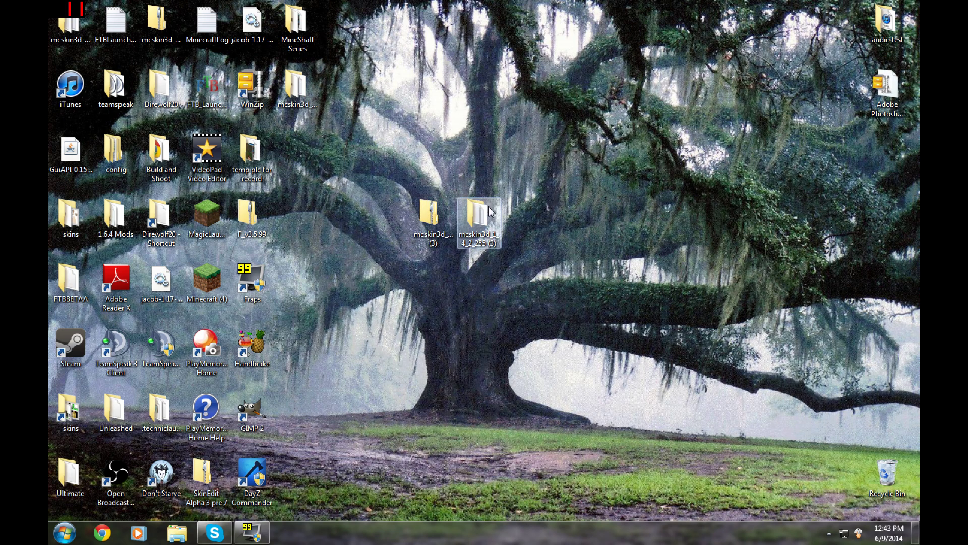
{"action": "double_click", "coordinate": [488, 207]}
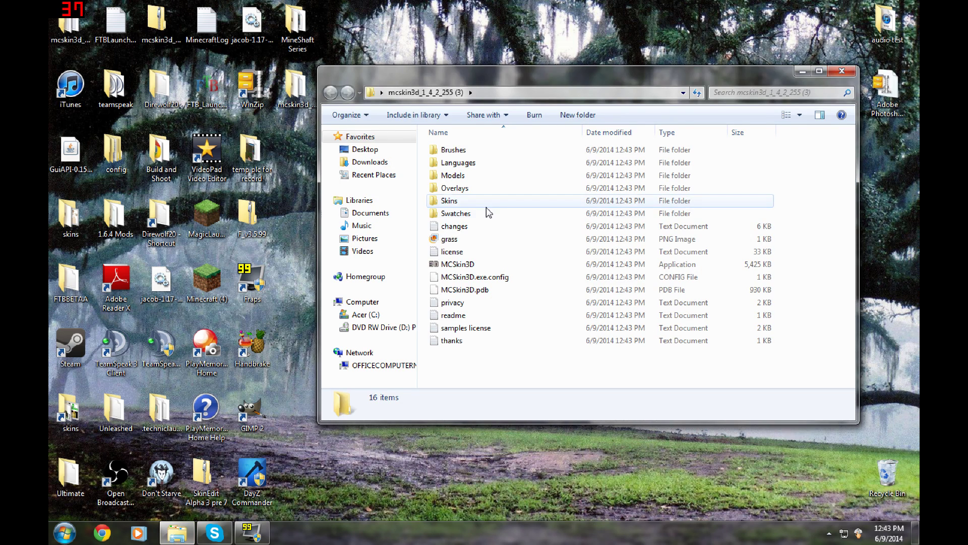
{"action": "double_click", "coordinate": [463, 269]}
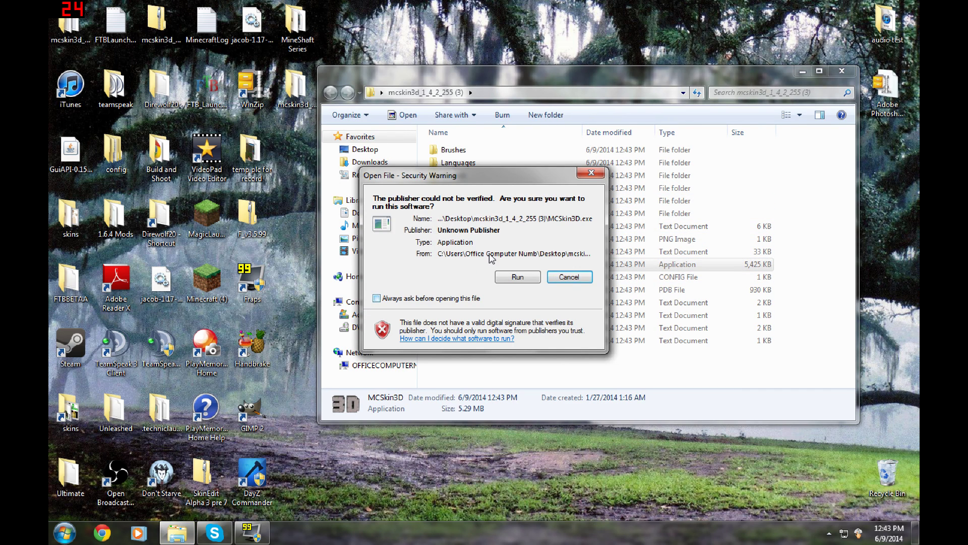
{"action": "left_click", "coordinate": [517, 278]}
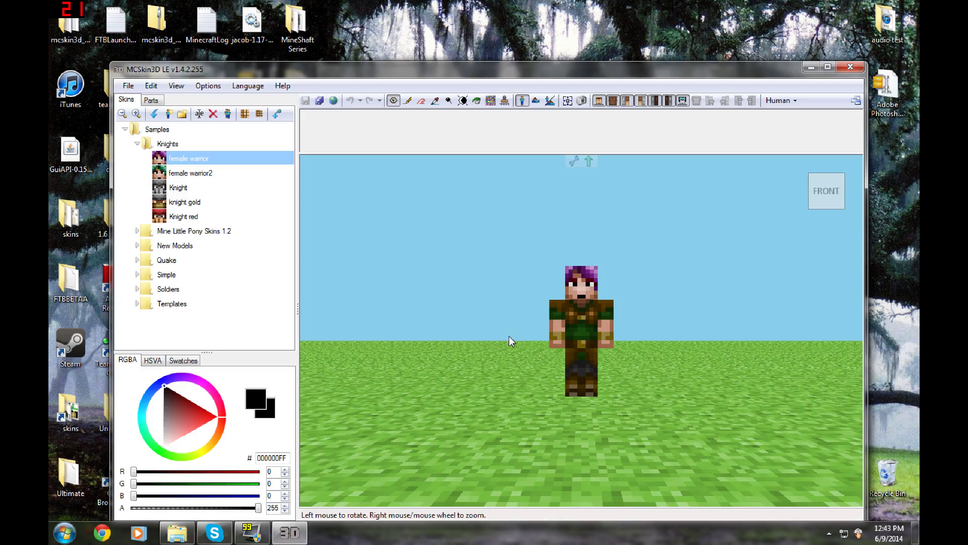
Look through the Knights, Templates, Soldiers and Quake sample folders and preview the Cipher skin on the model.
{"action": "scroll", "coordinate": [508, 253], "scroll_direction": "up", "scroll_amount": 7}
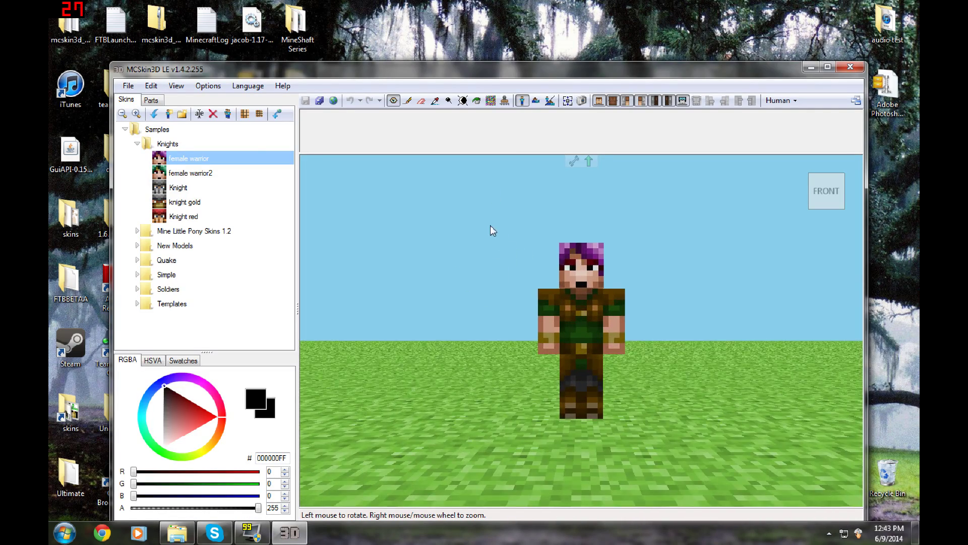
{"action": "left_click_drag", "start_coordinate": [490, 225], "coordinate": [447, 236]}
{"action": "double_click", "coordinate": [216, 142]}
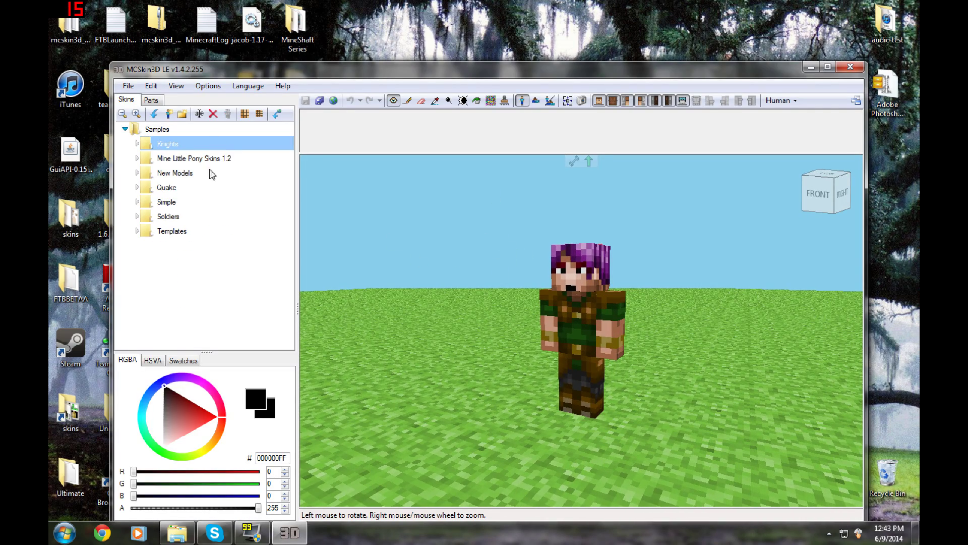
{"action": "double_click", "coordinate": [184, 233]}
{"action": "scroll", "coordinate": [257, 238], "scroll_direction": "down", "scroll_amount": 1}
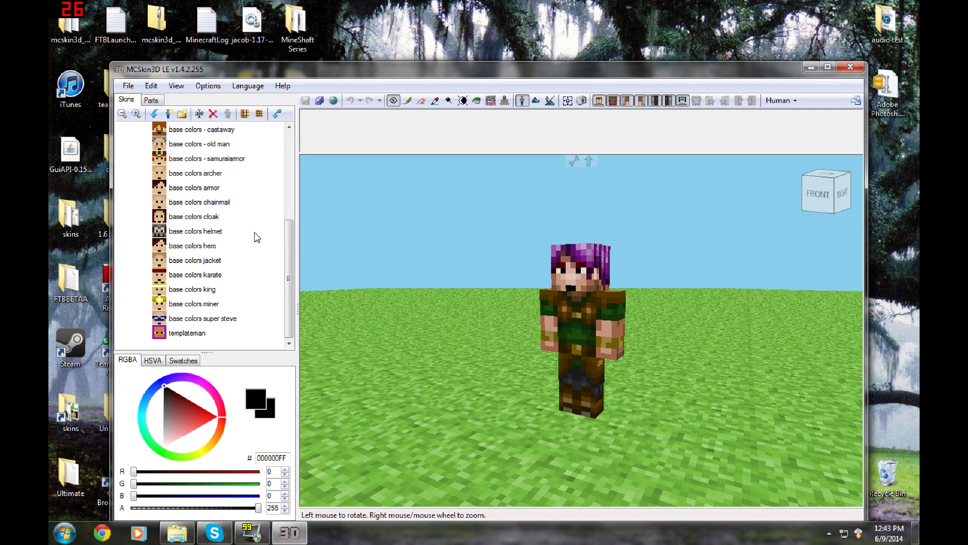
{"action": "scroll", "coordinate": [255, 233], "scroll_direction": "up", "scroll_amount": 3}
{"action": "scroll", "coordinate": [255, 233], "scroll_direction": "up", "scroll_amount": 1}
{"action": "double_click", "coordinate": [202, 231]}
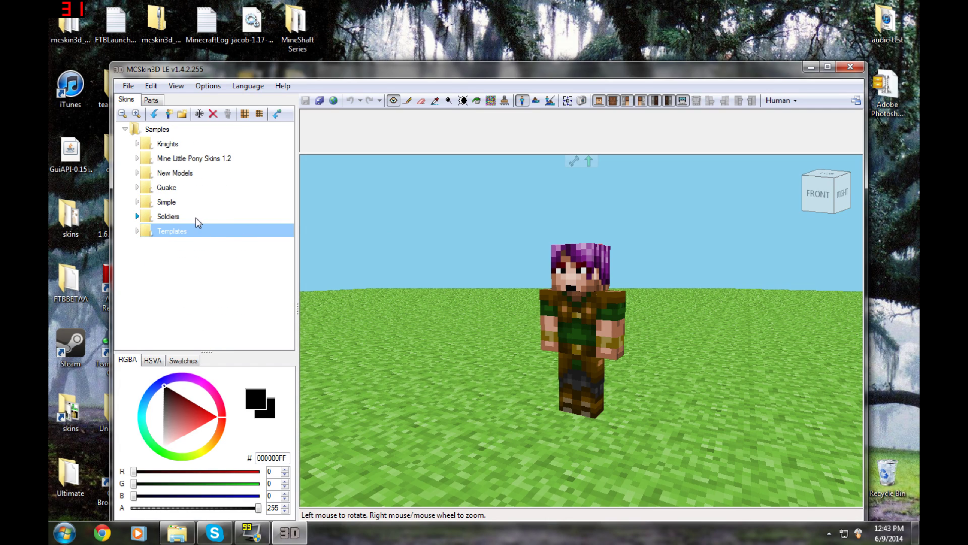
{"action": "double_click", "coordinate": [195, 217]}
{"action": "double_click", "coordinate": [236, 215]}
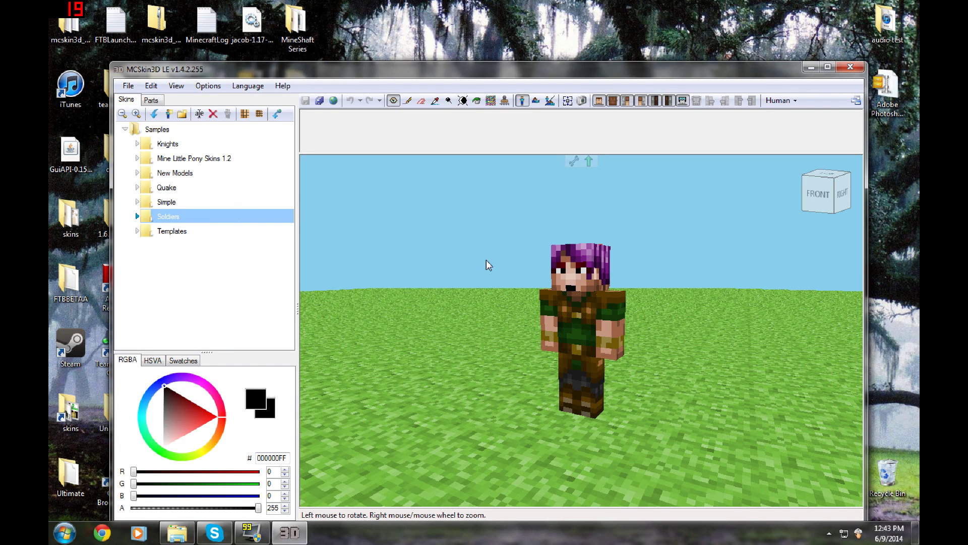
{"action": "left_click_drag", "start_coordinate": [487, 261], "coordinate": [164, 243]}
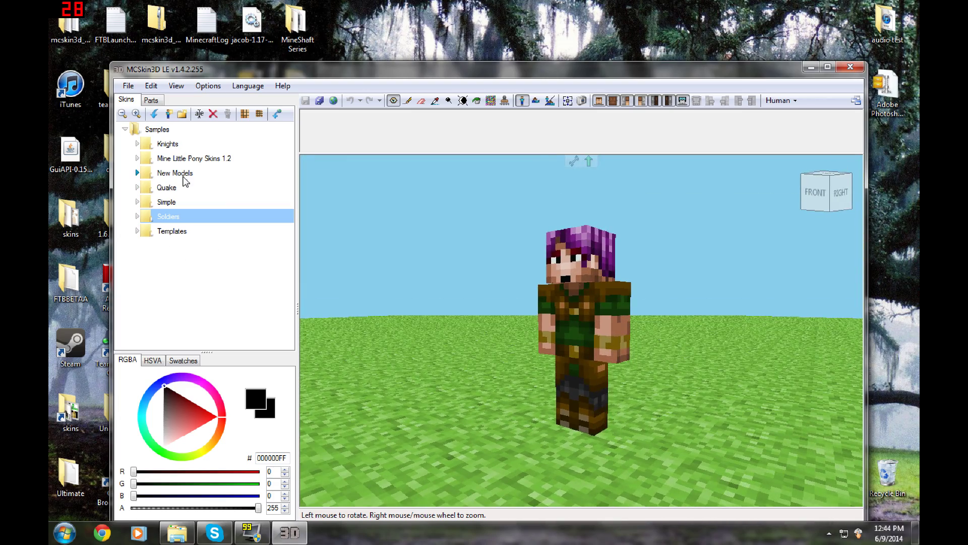
{"action": "double_click", "coordinate": [186, 188]}
{"action": "left_click", "coordinate": [204, 205]}
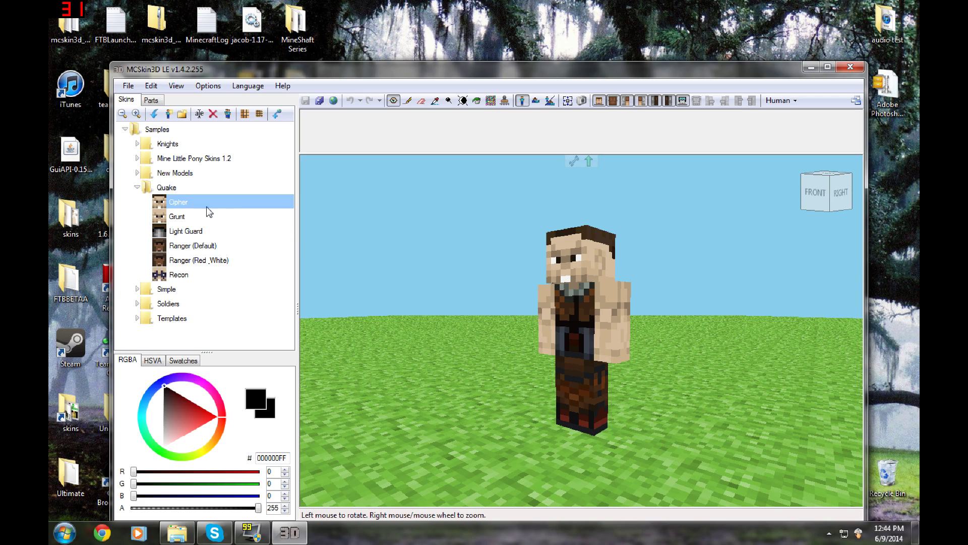
Add a new blank skin to the Knights folder, keeping the name New Skin, and inspect it on the model.
{"action": "double_click", "coordinate": [173, 146]}
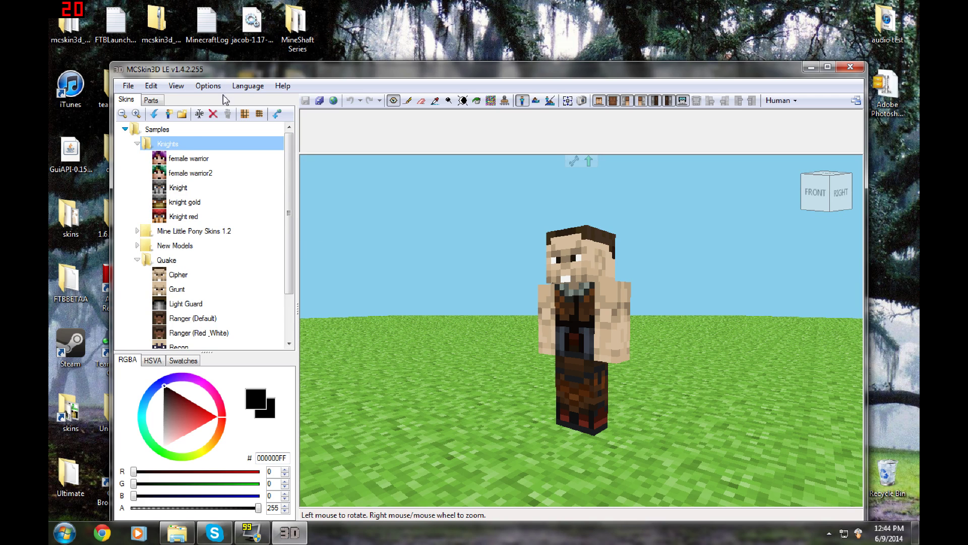
{"action": "left_click", "coordinate": [170, 115]}
{"action": "key", "text": "Return"}
{"action": "scroll", "coordinate": [480, 232], "scroll_direction": "up", "scroll_amount": 3}
{"action": "left_click_drag", "start_coordinate": [480, 232], "coordinate": [231, 392]}
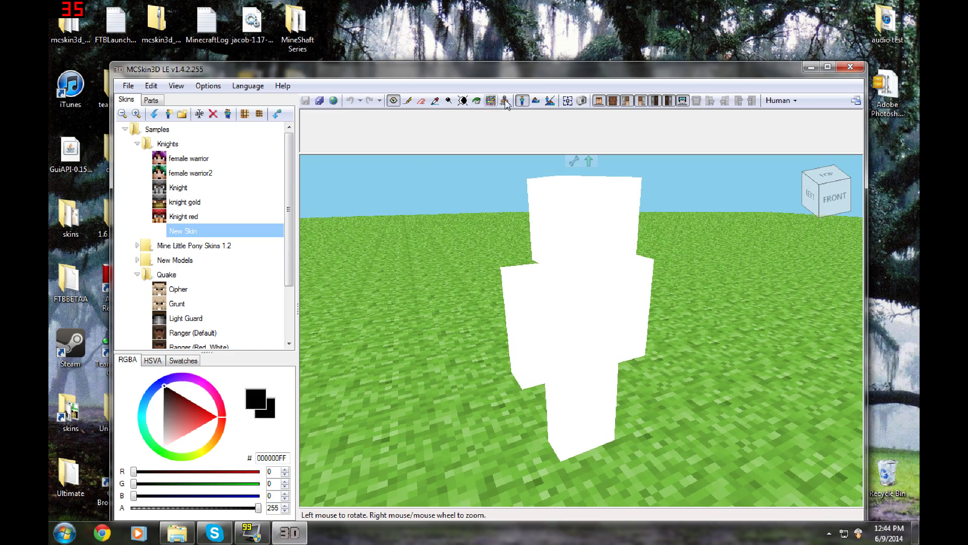
Show the flat texture together with the 3D model and flood-fill the white skin with black (000000).
{"action": "left_click", "coordinate": [550, 100]}
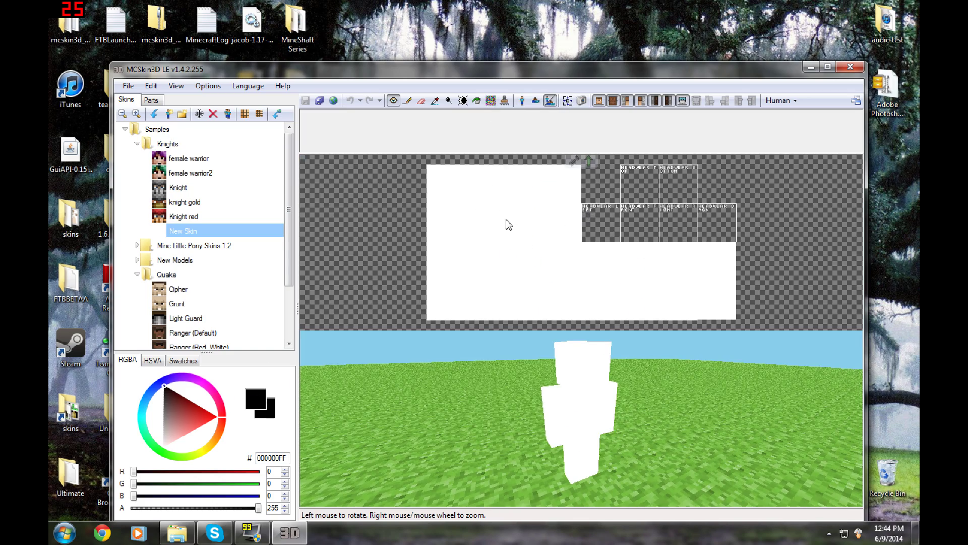
{"action": "left_click", "coordinate": [477, 101]}
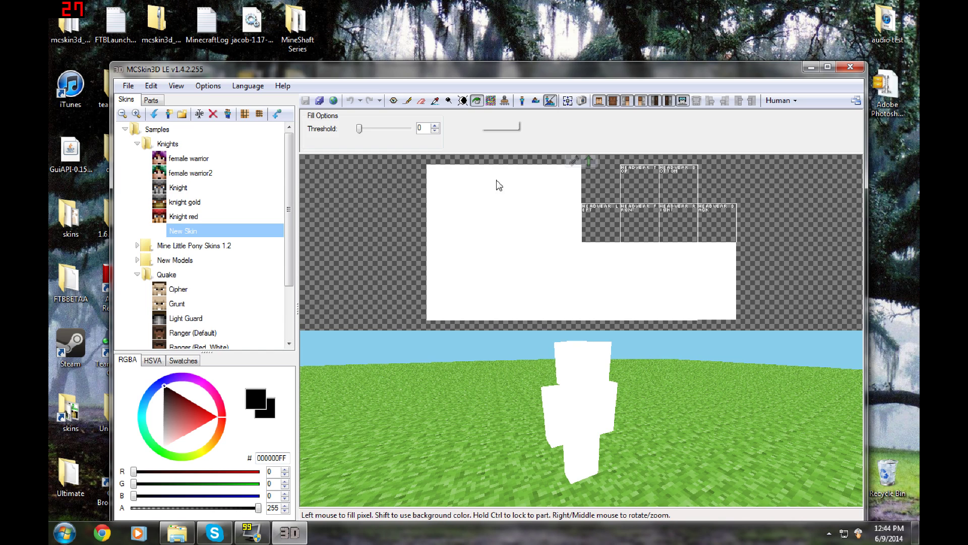
{"action": "left_click", "coordinate": [477, 173]}
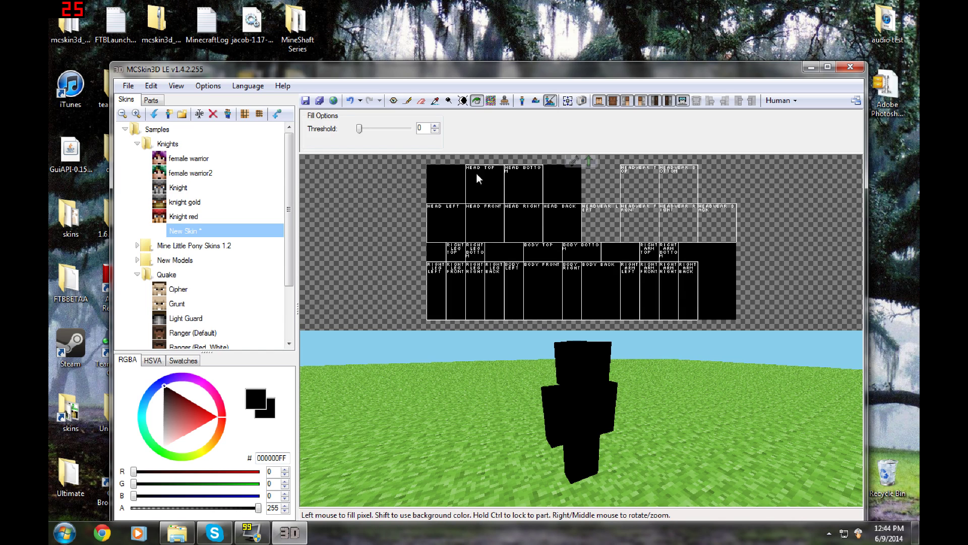
Choose pure red (FF0000) and paint a smiling mouth with raised corners on the head front of the texture.
{"action": "left_click", "coordinate": [395, 105]}
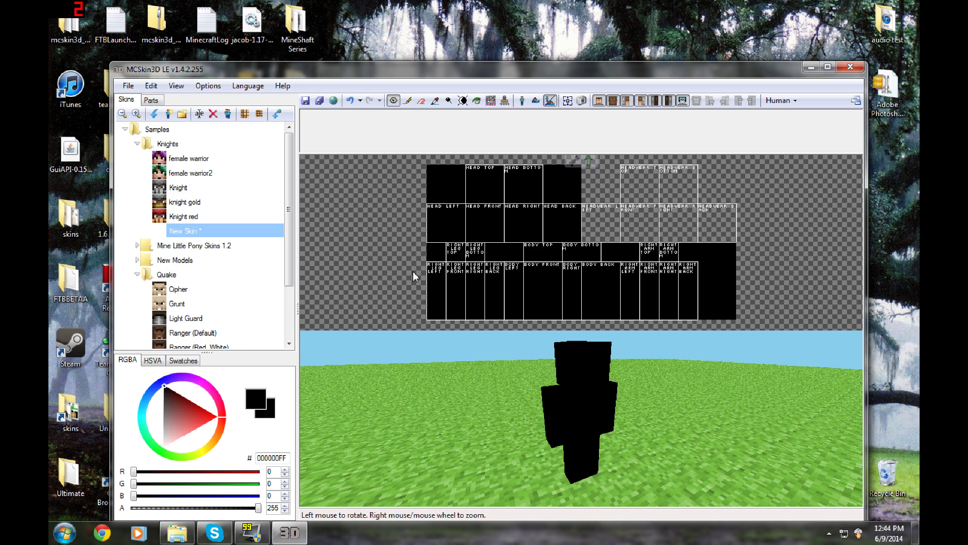
{"action": "scroll", "coordinate": [449, 384], "scroll_direction": "up", "scroll_amount": 6}
{"action": "scroll", "coordinate": [439, 369], "scroll_direction": "down", "scroll_amount": 6}
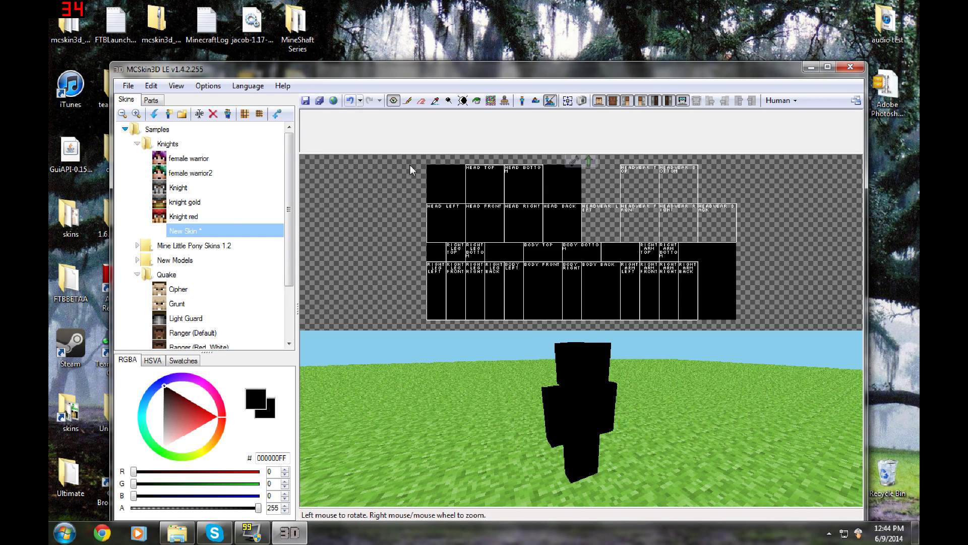
{"action": "scroll", "coordinate": [476, 214], "scroll_direction": "up", "scroll_amount": 2}
{"action": "scroll", "coordinate": [412, 204], "scroll_direction": "up", "scroll_amount": 2}
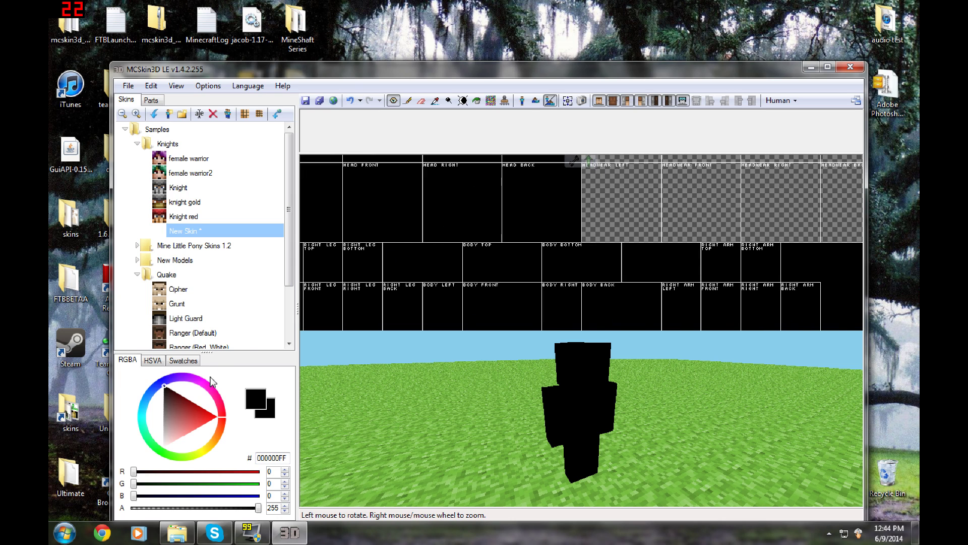
{"action": "left_click", "coordinate": [203, 423]}
{"action": "left_click", "coordinate": [219, 417]}
{"action": "left_click", "coordinate": [407, 100]}
{"action": "left_click", "coordinate": [347, 207]}
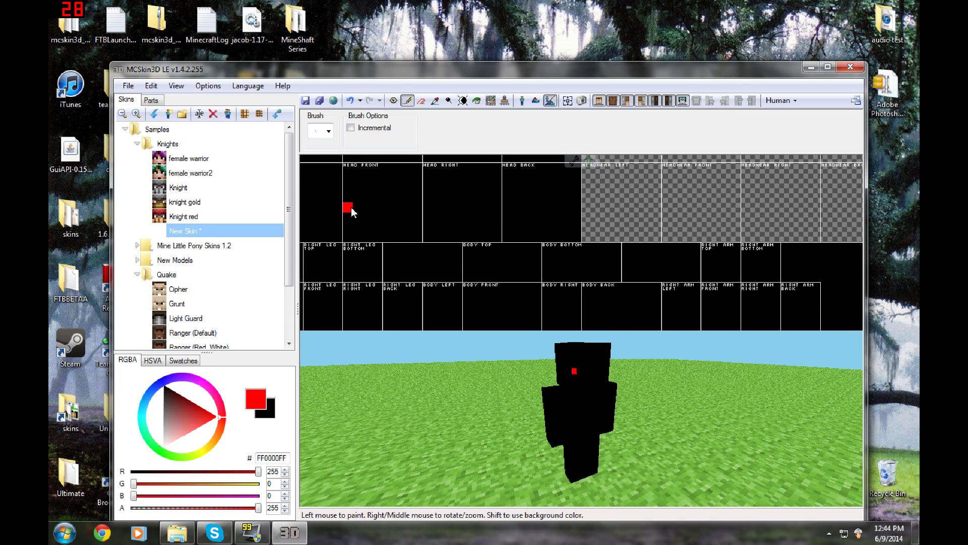
{"action": "left_click_drag", "start_coordinate": [387, 220], "coordinate": [395, 216]}
{"action": "left_click", "coordinate": [407, 206]}
Try red eye pixels near the upper edge of the head front, check the model, and undo them.
{"action": "left_click", "coordinate": [368, 177]}
{"action": "left_click", "coordinate": [388, 177]}
{"action": "left_click", "coordinate": [397, 178]}
{"action": "right_click_drag", "start_coordinate": [544, 339], "coordinate": [513, 335]}
{"action": "left_click", "coordinate": [353, 102]}
{"action": "left_click", "coordinate": [353, 102]}
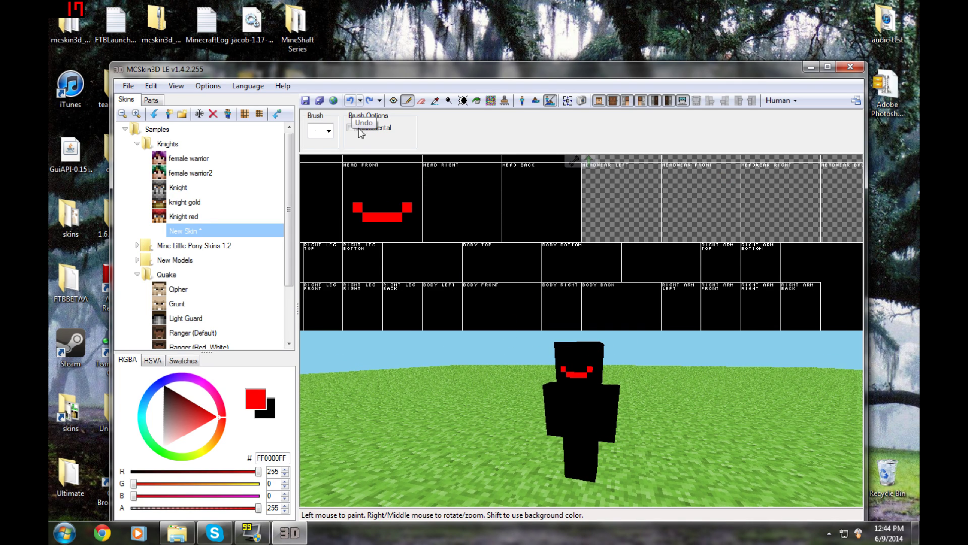
Paint two single-pixel red eyes above the mouth on the head front.
{"action": "left_click", "coordinate": [367, 187]}
{"action": "left_click", "coordinate": [378, 187]}
{"action": "left_click", "coordinate": [387, 158]}
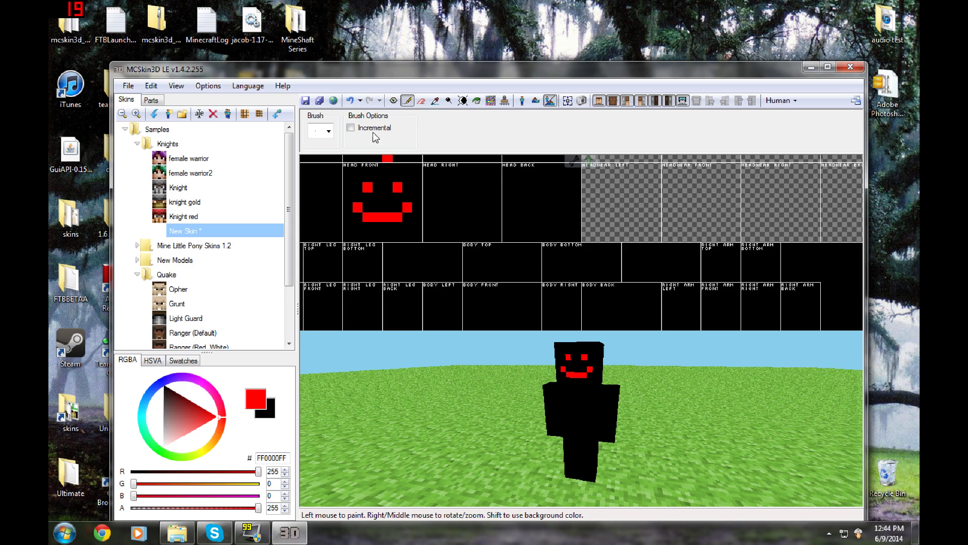
Undo the strokes of the two eyes and redo them.
{"action": "left_click", "coordinate": [352, 103]}
{"action": "left_click", "coordinate": [352, 103]}
{"action": "left_click", "coordinate": [352, 103]}
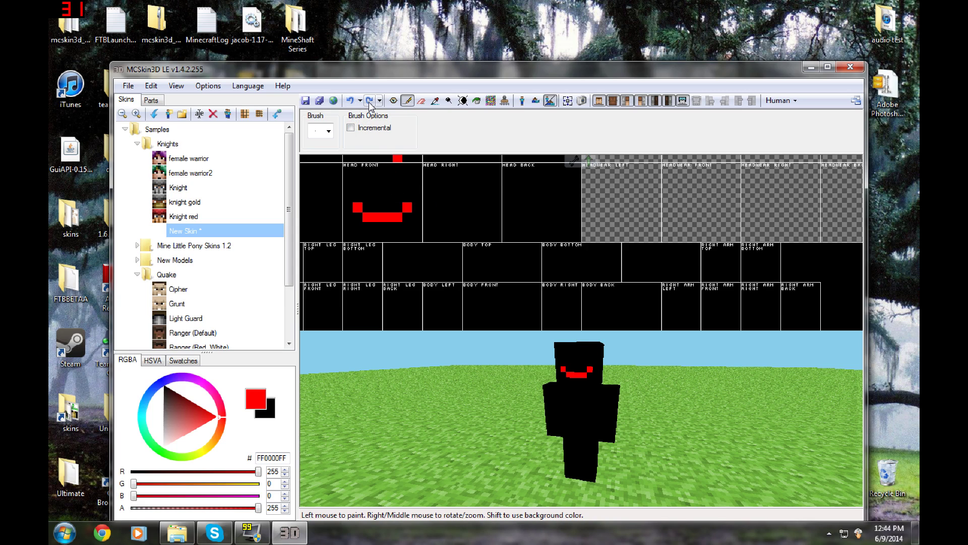
{"action": "left_click", "coordinate": [369, 102]}
{"action": "left_click", "coordinate": [370, 101]}
Examine the smiling face on both the flat texture and the model from several distances and angles with the Camera tool.
{"action": "left_click", "coordinate": [393, 100]}
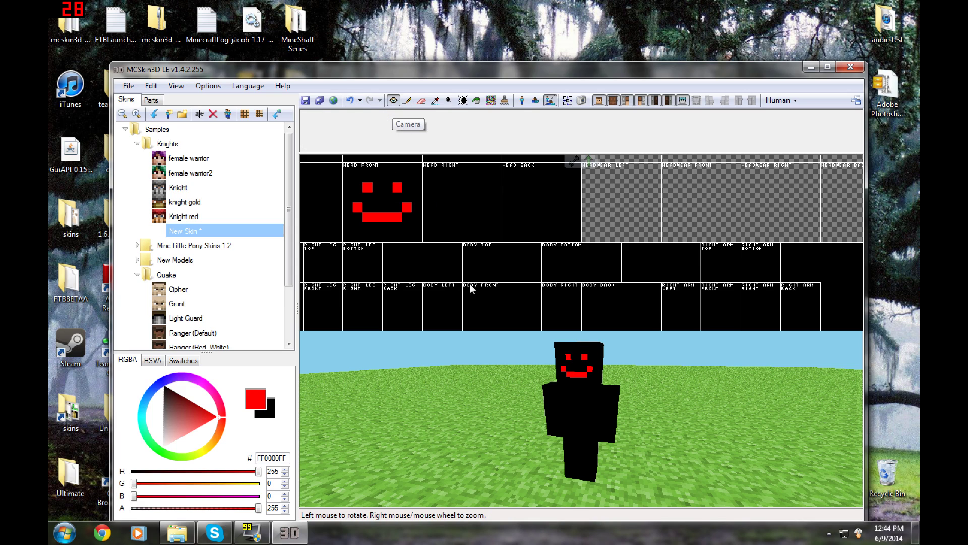
{"action": "scroll", "coordinate": [471, 405], "scroll_direction": "up", "scroll_amount": 5}
{"action": "scroll", "coordinate": [473, 400], "scroll_direction": "down", "scroll_amount": 6}
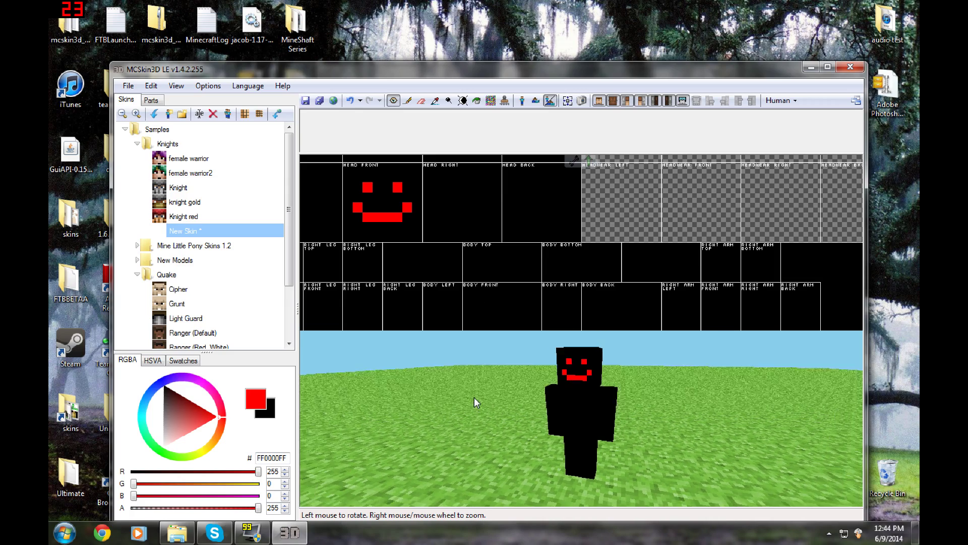
{"action": "scroll", "coordinate": [472, 397], "scroll_direction": "up", "scroll_amount": 6}
{"action": "scroll", "coordinate": [472, 397], "scroll_direction": "down", "scroll_amount": 3}
{"action": "scroll", "coordinate": [472, 397], "scroll_direction": "down", "scroll_amount": 3}
{"action": "scroll", "coordinate": [472, 398], "scroll_direction": "up", "scroll_amount": 2}
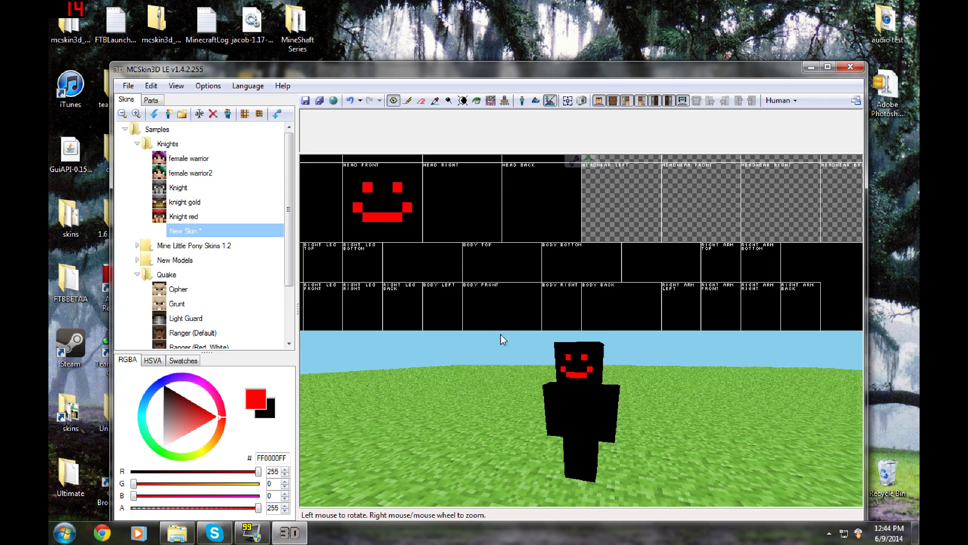
{"action": "scroll", "coordinate": [538, 256], "scroll_direction": "down", "scroll_amount": 3}
{"action": "scroll", "coordinate": [538, 256], "scroll_direction": "up", "scroll_amount": 3}
{"action": "scroll", "coordinate": [539, 257], "scroll_direction": "down", "scroll_amount": 1}
{"action": "scroll", "coordinate": [539, 256], "scroll_direction": "down", "scroll_amount": 1}
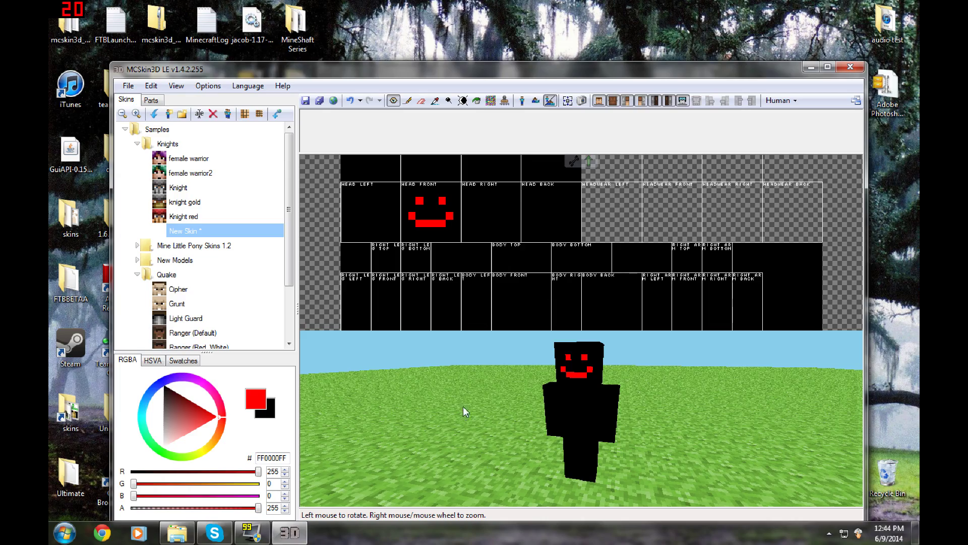
{"action": "left_click_drag", "start_coordinate": [583, 417], "coordinate": [585, 382]}
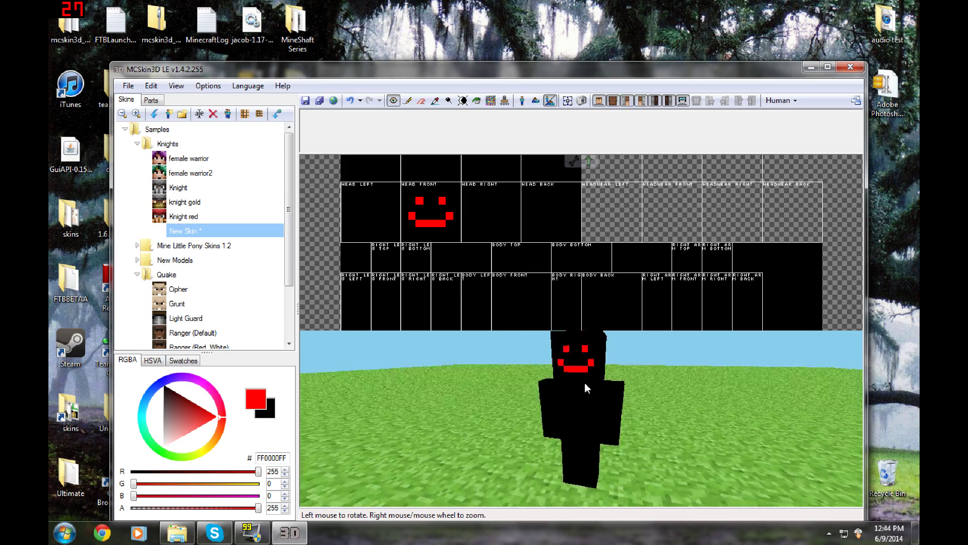
{"action": "right_click_drag", "start_coordinate": [585, 383], "coordinate": [586, 406]}
{"action": "mouse_move", "coordinate": [564, 287]}
{"action": "right_mouse_down"}
{"action": "mouse_move", "coordinate": [563, 264]}
{"action": "mouse_move", "coordinate": [565, 276]}
{"action": "right_mouse_up"}
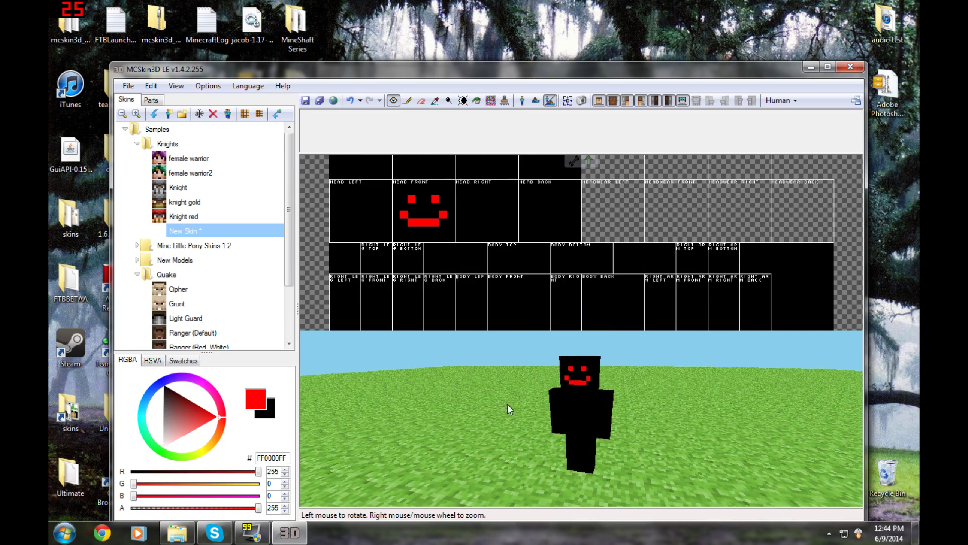
{"action": "left_click_drag", "start_coordinate": [507, 404], "coordinate": [584, 310]}
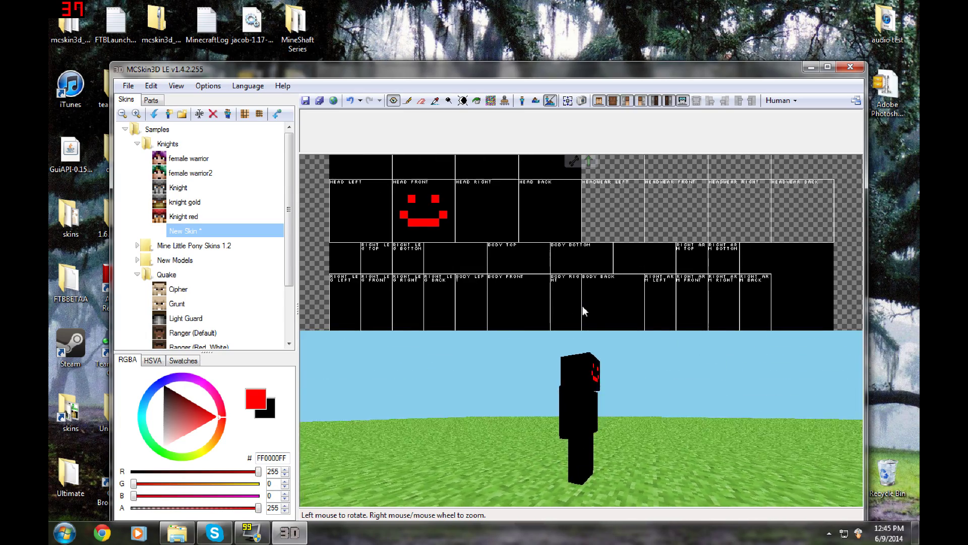
{"action": "left_click_drag", "start_coordinate": [472, 256], "coordinate": [508, 235]}
{"action": "left_click_drag", "start_coordinate": [570, 400], "coordinate": [498, 270]}
Paint freehand red strokes with the pencil across the head right and head back areas and over the model's torso and arms.
{"action": "left_click", "coordinate": [407, 100]}
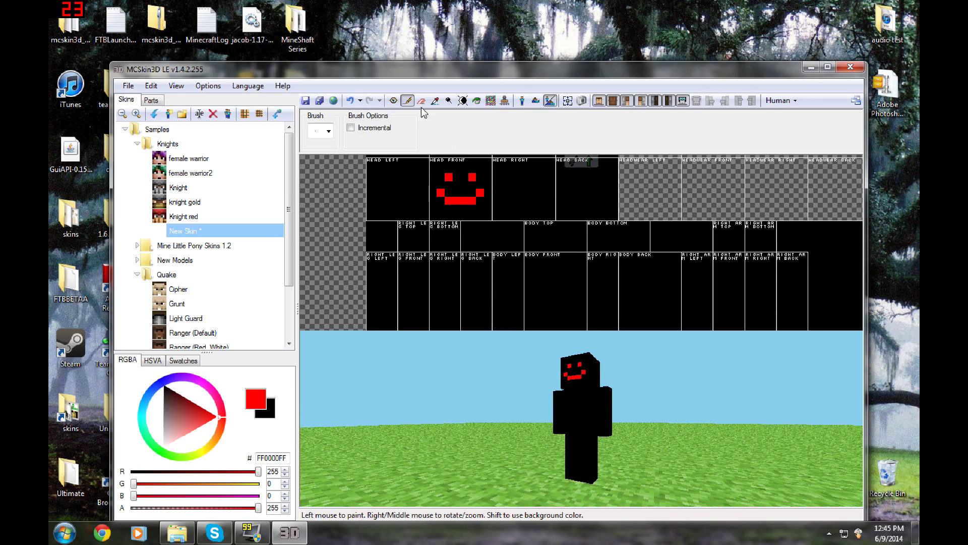
{"action": "scroll", "coordinate": [504, 237], "scroll_direction": "up", "scroll_amount": 4}
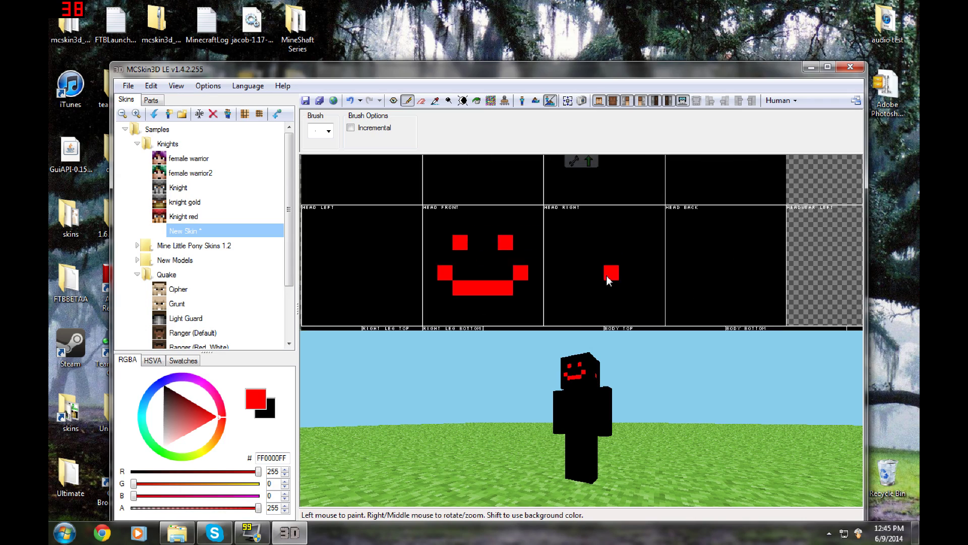
{"action": "right_click_drag", "start_coordinate": [494, 233], "coordinate": [627, 217]}
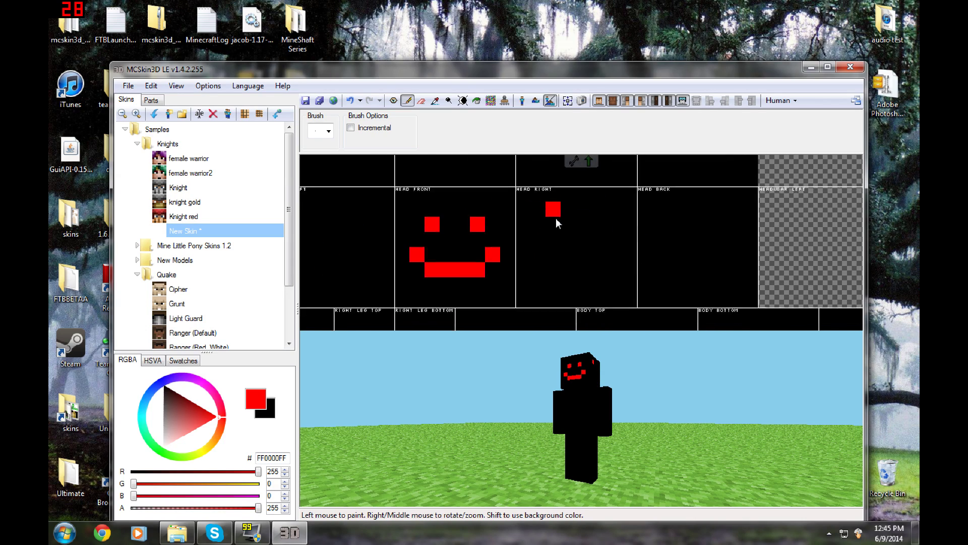
{"action": "mouse_move", "coordinate": [556, 220]}
{"action": "right_mouse_down"}
{"action": "mouse_move", "coordinate": [545, 248]}
{"action": "mouse_move", "coordinate": [501, 267]}
{"action": "mouse_move", "coordinate": [597, 181]}
{"action": "mouse_move", "coordinate": [520, 340]}
{"action": "mouse_move", "coordinate": [788, 386]}
{"action": "mouse_move", "coordinate": [561, 337]}
{"action": "right_mouse_up"}
{"action": "mouse_move", "coordinate": [446, 226]}
{"action": "left_mouse_down"}
{"action": "mouse_move", "coordinate": [644, 202]}
{"action": "mouse_move", "coordinate": [416, 264]}
{"action": "mouse_move", "coordinate": [520, 250]}
{"action": "left_mouse_up"}
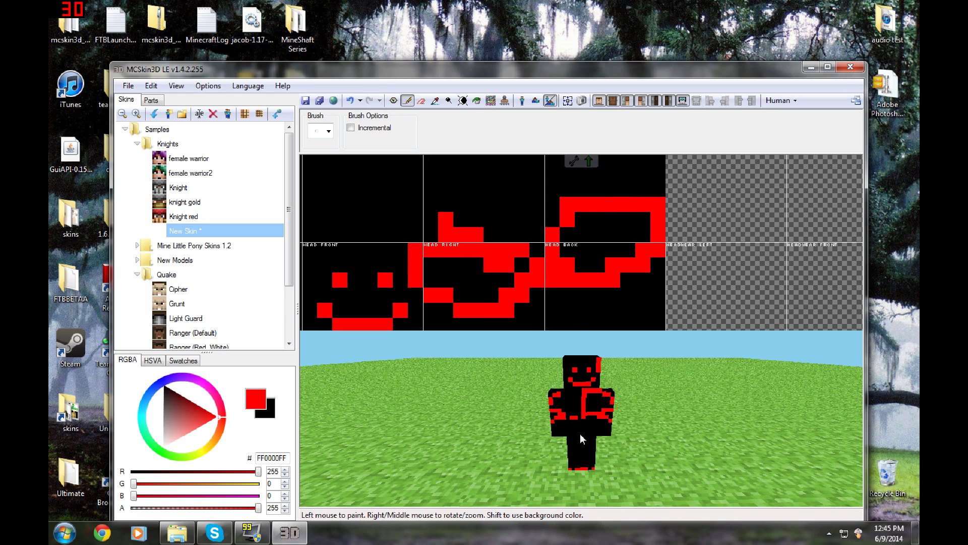
{"action": "left_click_drag", "start_coordinate": [485, 220], "coordinate": [520, 223]}
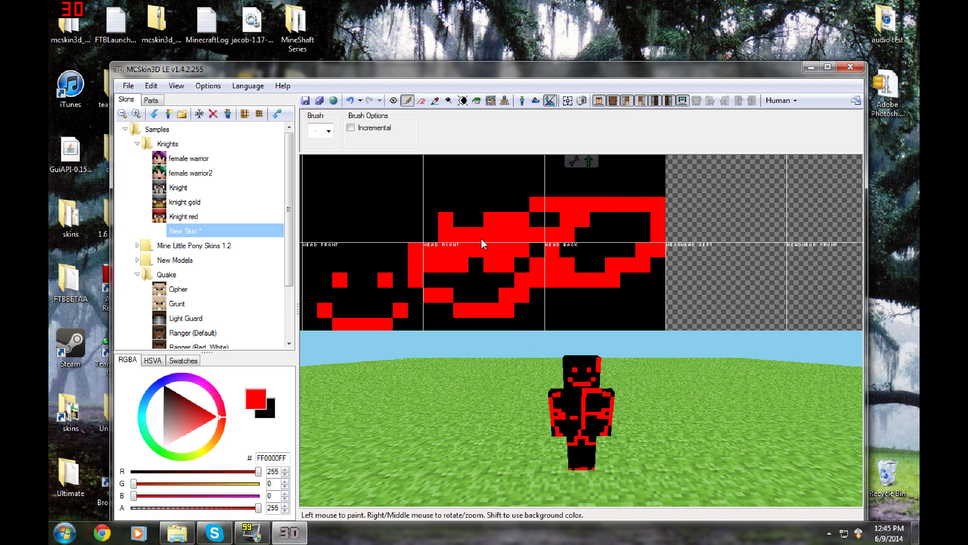
{"action": "scroll", "coordinate": [481, 244], "scroll_direction": "down", "scroll_amount": 2}
{"action": "mouse_move", "coordinate": [555, 382]}
{"action": "left_mouse_down"}
{"action": "mouse_move", "coordinate": [580, 387]}
{"action": "mouse_move", "coordinate": [587, 418]}
{"action": "left_mouse_up"}
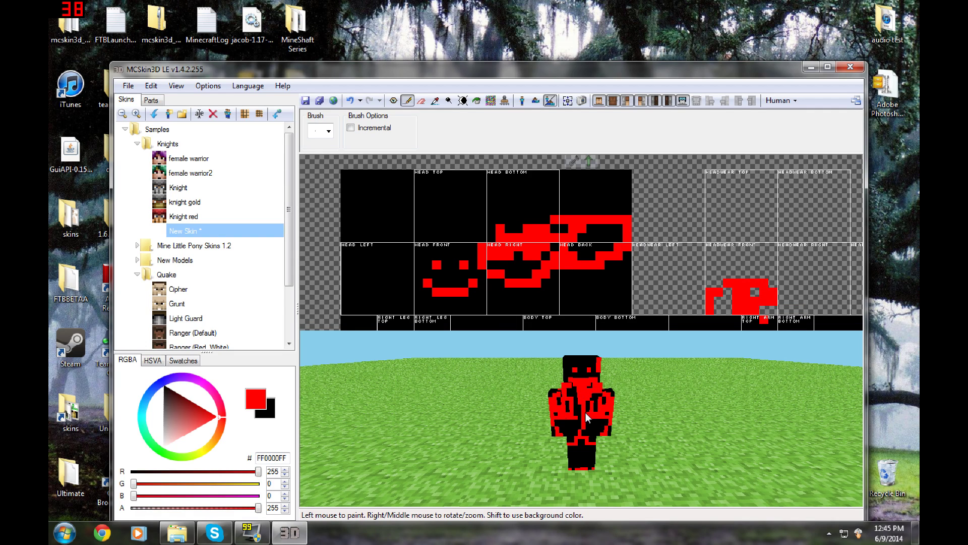
Try the Eraser across the face, the side of the head and the model's upper body, and undo the erasing.
{"action": "left_click", "coordinate": [421, 100]}
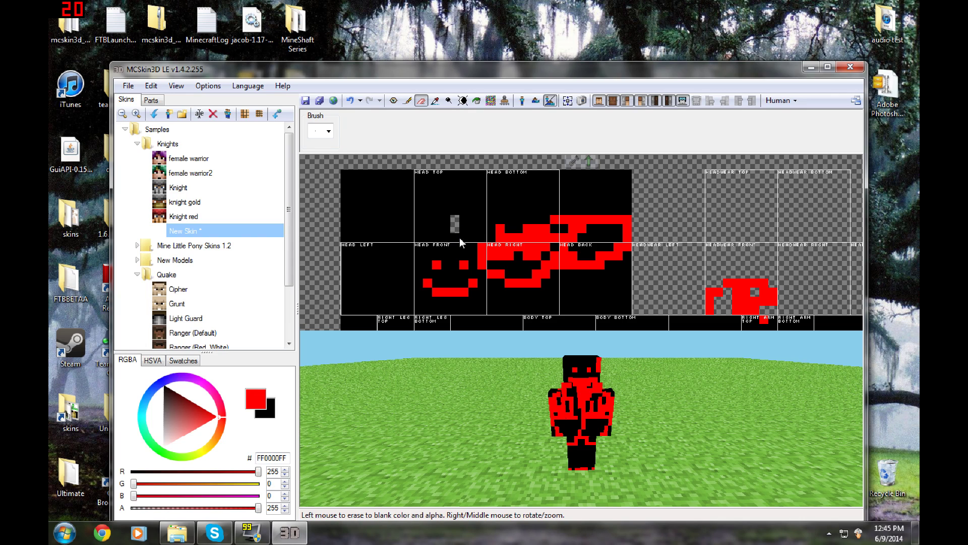
{"action": "mouse_move", "coordinate": [460, 242]}
{"action": "left_mouse_down"}
{"action": "mouse_move", "coordinate": [560, 219]}
{"action": "mouse_move", "coordinate": [438, 256]}
{"action": "left_mouse_up"}
{"action": "left_click_drag", "start_coordinate": [516, 271], "coordinate": [404, 292]}
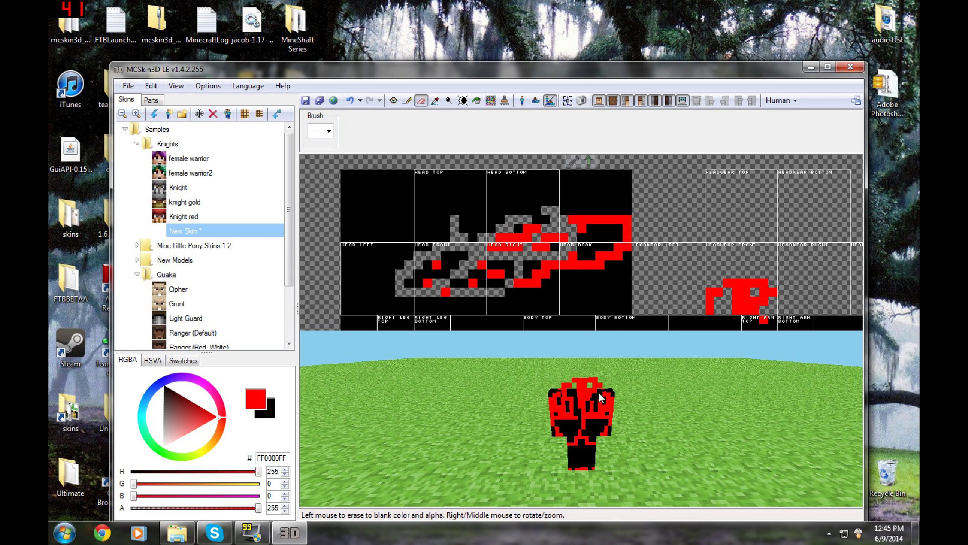
{"action": "left_click_drag", "start_coordinate": [608, 410], "coordinate": [564, 395]}
{"action": "scroll", "coordinate": [625, 403], "scroll_direction": "up", "scroll_amount": 5}
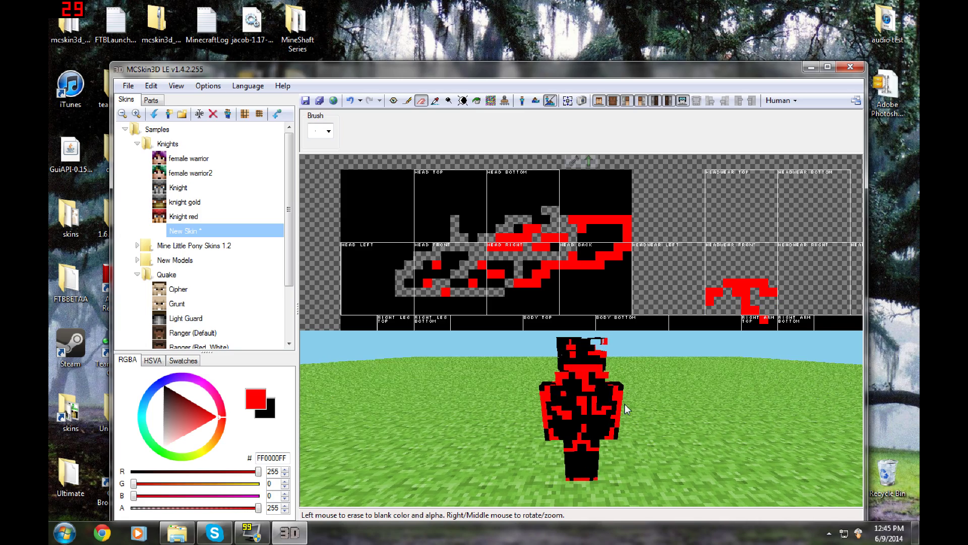
{"action": "mouse_move", "coordinate": [680, 399]}
{"action": "right_mouse_down"}
{"action": "mouse_move", "coordinate": [632, 444]}
{"action": "mouse_move", "coordinate": [674, 408]}
{"action": "right_mouse_up"}
{"action": "key", "text": "ctrl+z"}
{"action": "key", "text": "ctrl+z"}
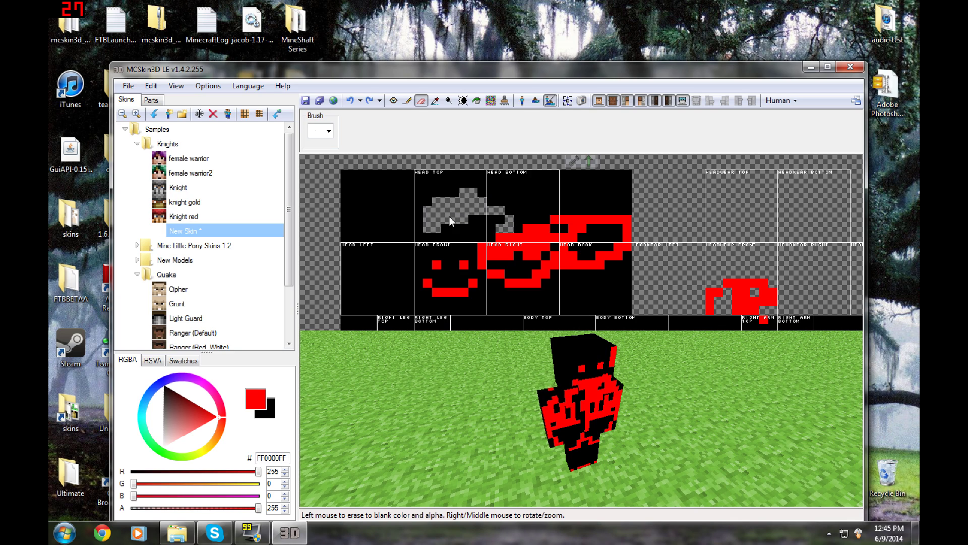
Erase a patch of the head top, sample black from the texture and repaint the transparent pixels with the pencil.
{"action": "left_click_drag", "start_coordinate": [482, 183], "coordinate": [472, 190]}
{"action": "left_click", "coordinate": [435, 100]}
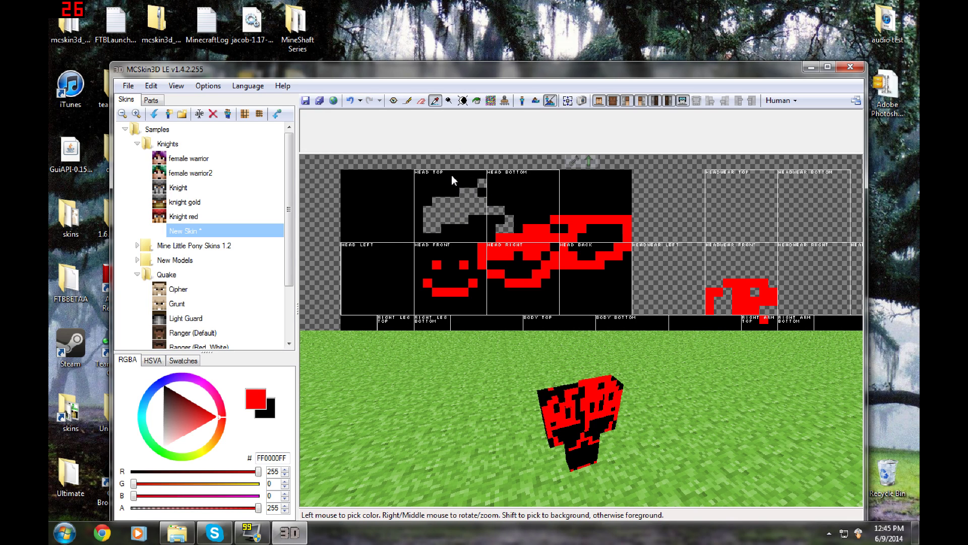
{"action": "left_click", "coordinate": [452, 175]}
{"action": "left_click", "coordinate": [407, 101]}
{"action": "mouse_move", "coordinate": [482, 183]}
{"action": "left_mouse_down"}
{"action": "mouse_move", "coordinate": [473, 190]}
{"action": "mouse_move", "coordinate": [519, 242]}
{"action": "left_mouse_up"}
{"action": "right_click_drag", "start_coordinate": [627, 455], "coordinate": [449, 402]}
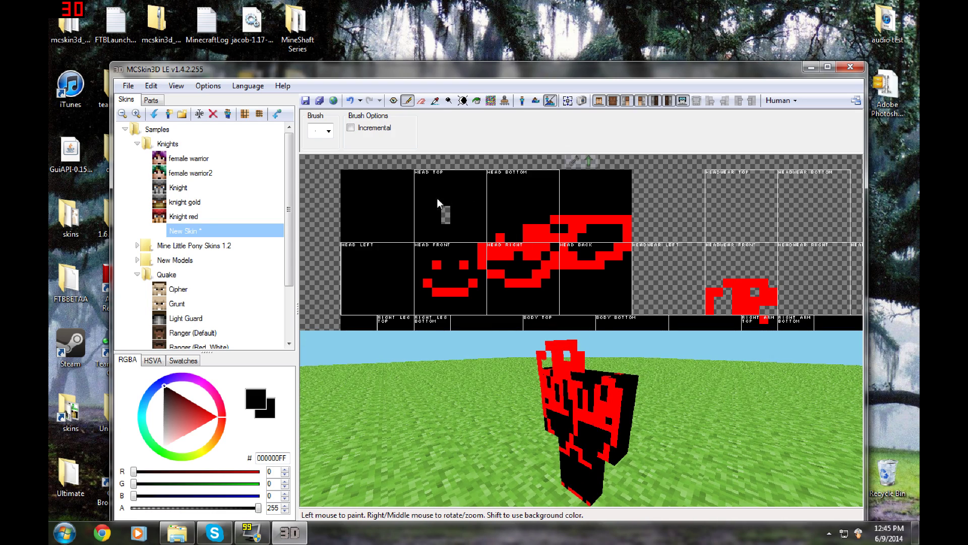
{"action": "left_click", "coordinate": [445, 220]}
{"action": "right_click_drag", "start_coordinate": [478, 360], "coordinate": [607, 388]}
{"action": "mouse_move", "coordinate": [537, 242]}
{"action": "right_mouse_down"}
{"action": "mouse_move", "coordinate": [518, 208]}
{"action": "mouse_move", "coordinate": [532, 224]}
{"action": "right_mouse_up"}
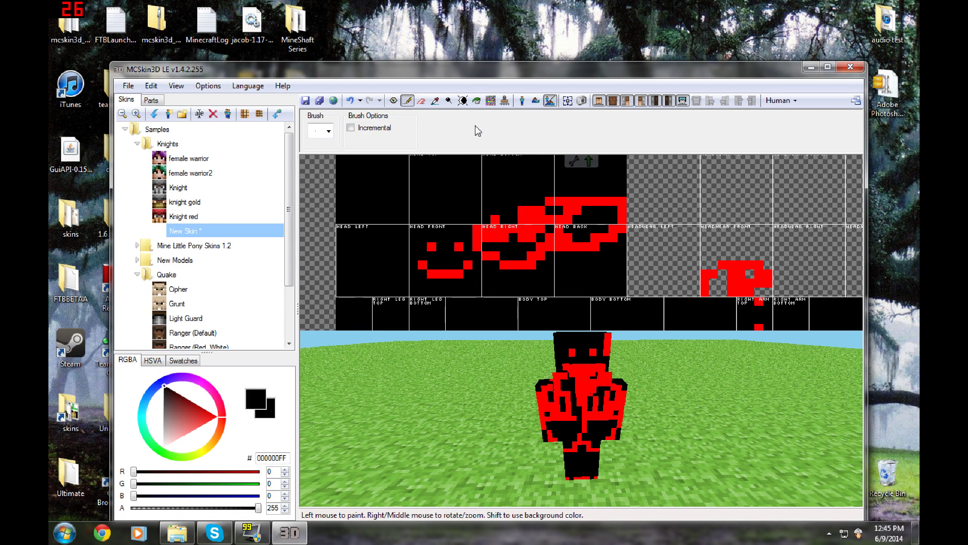
Set the colour to pink (E64CC9) and flood-fill the skin's connected black background with it.
{"action": "left_click", "coordinate": [435, 100]}
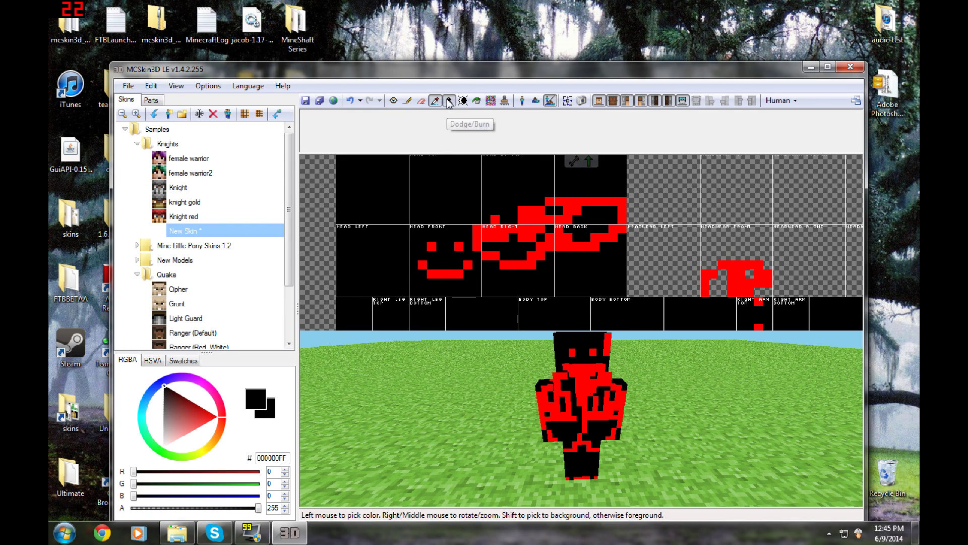
{"action": "left_click", "coordinate": [449, 100]}
{"action": "left_click_drag", "start_coordinate": [191, 412], "coordinate": [206, 397]}
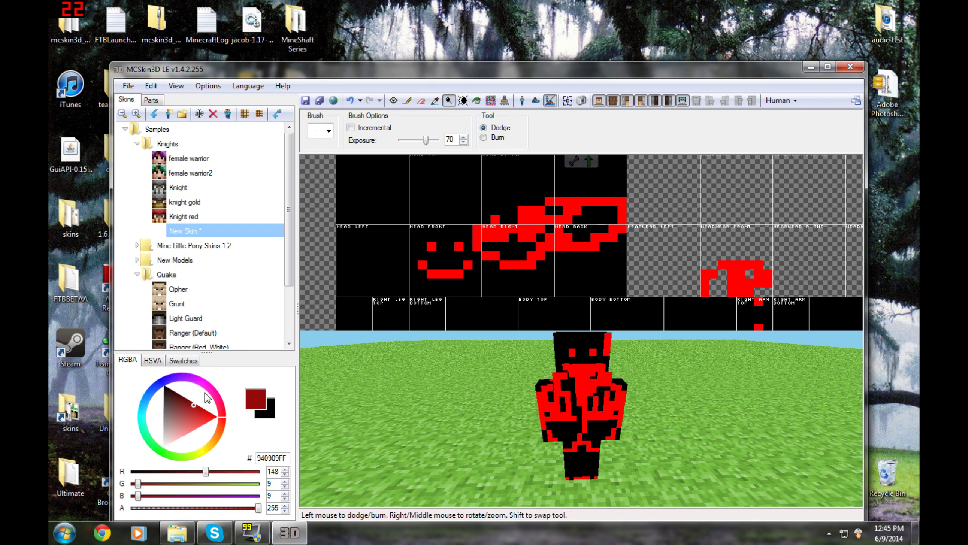
{"action": "left_click", "coordinate": [211, 389]}
{"action": "left_click", "coordinate": [196, 410]}
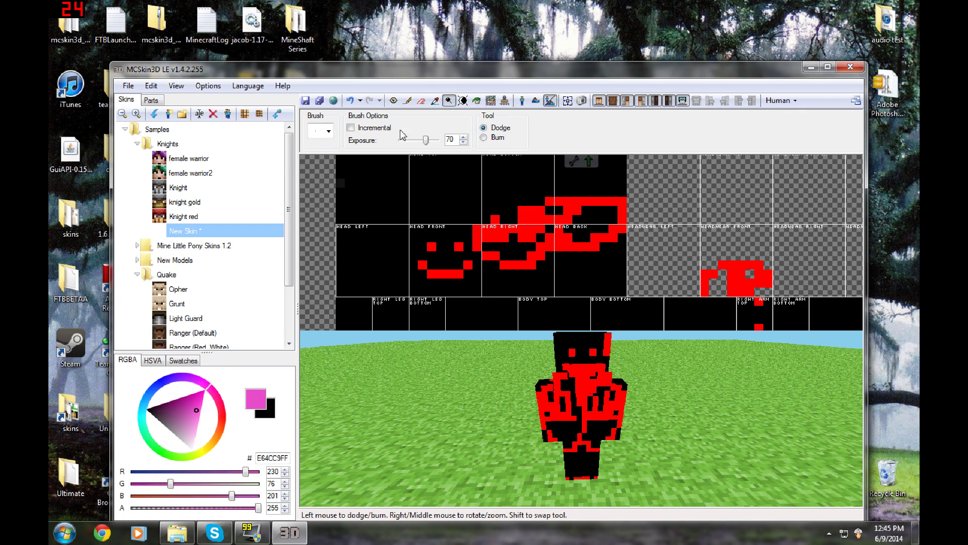
{"action": "left_click", "coordinate": [477, 100]}
{"action": "left_click", "coordinate": [460, 170]}
Refill the pink background with C75FB4 and brighten horizontal strips of pixels in the head top area using Dodge at exposure 70.
{"action": "left_click", "coordinate": [188, 417]}
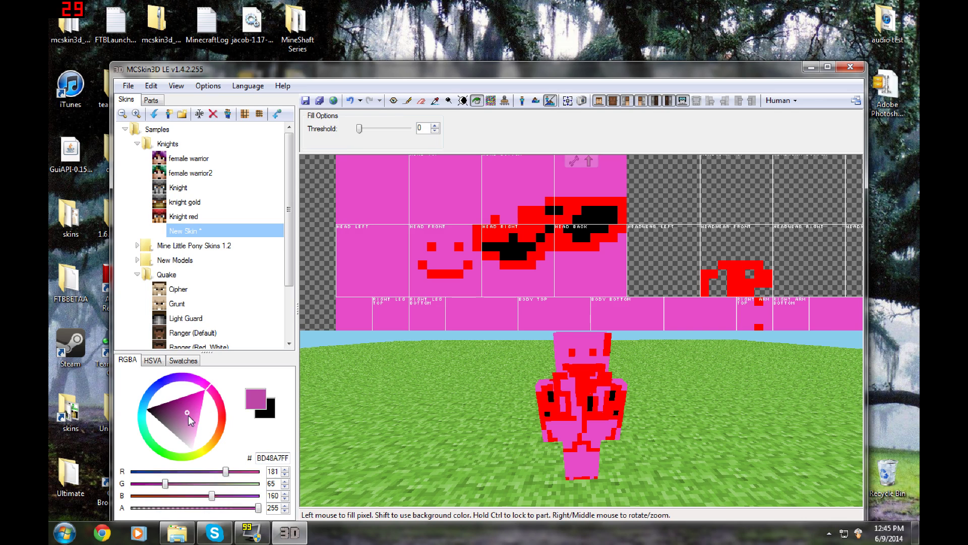
{"action": "left_click", "coordinate": [449, 100]}
{"action": "scroll", "coordinate": [481, 196], "scroll_direction": "up", "scroll_amount": 6}
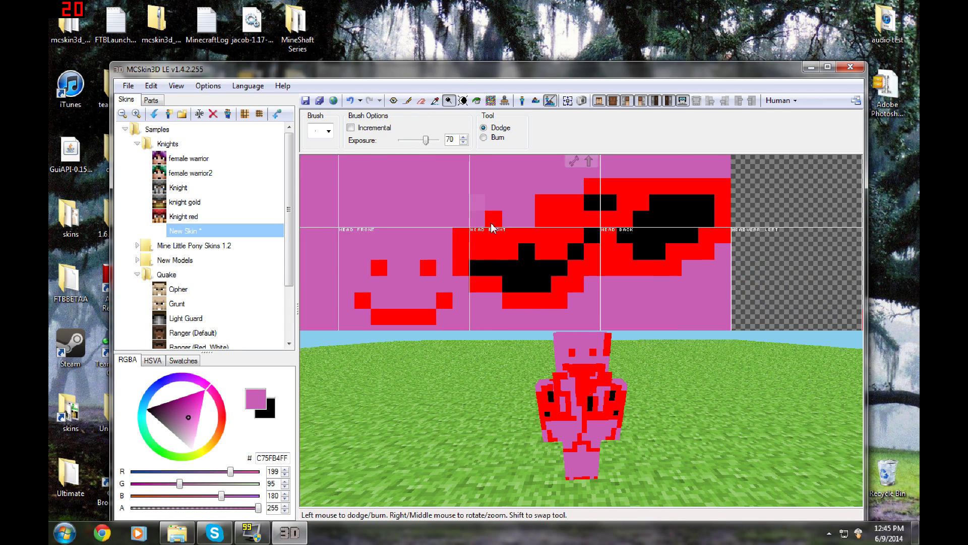
{"action": "right_click_drag", "start_coordinate": [491, 223], "coordinate": [523, 278]}
{"action": "left_click_drag", "start_coordinate": [419, 215], "coordinate": [505, 205]}
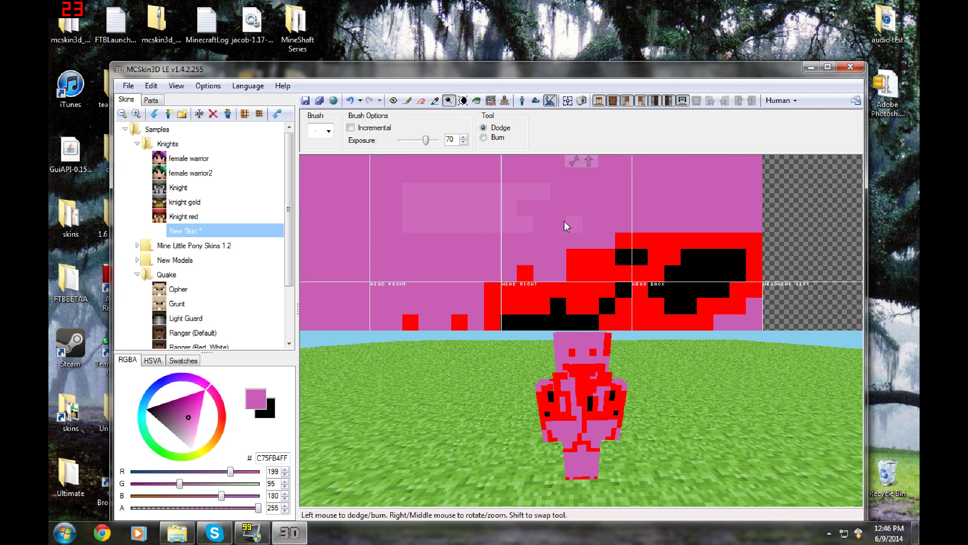
{"action": "right_click_drag", "start_coordinate": [563, 218], "coordinate": [609, 241]}
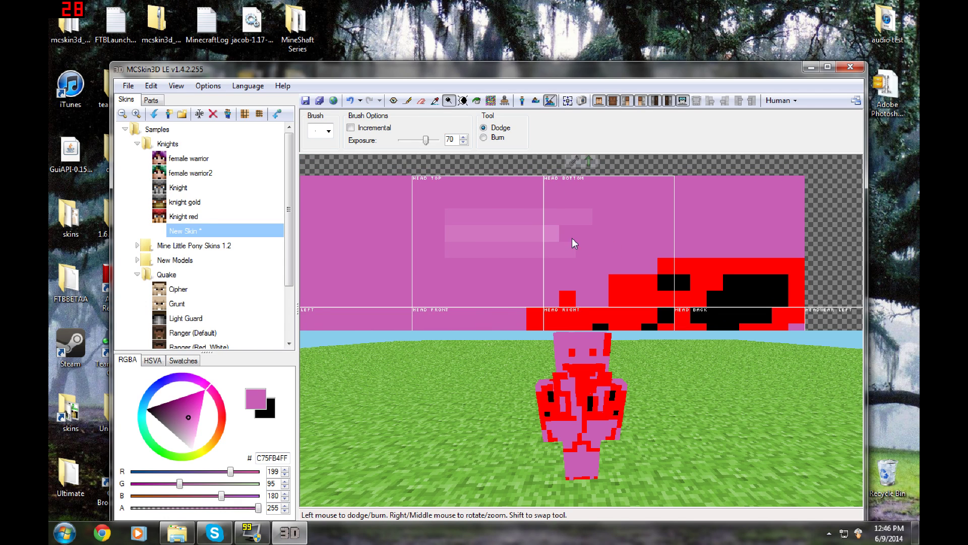
{"action": "right_click_drag", "start_coordinate": [678, 228], "coordinate": [606, 238]}
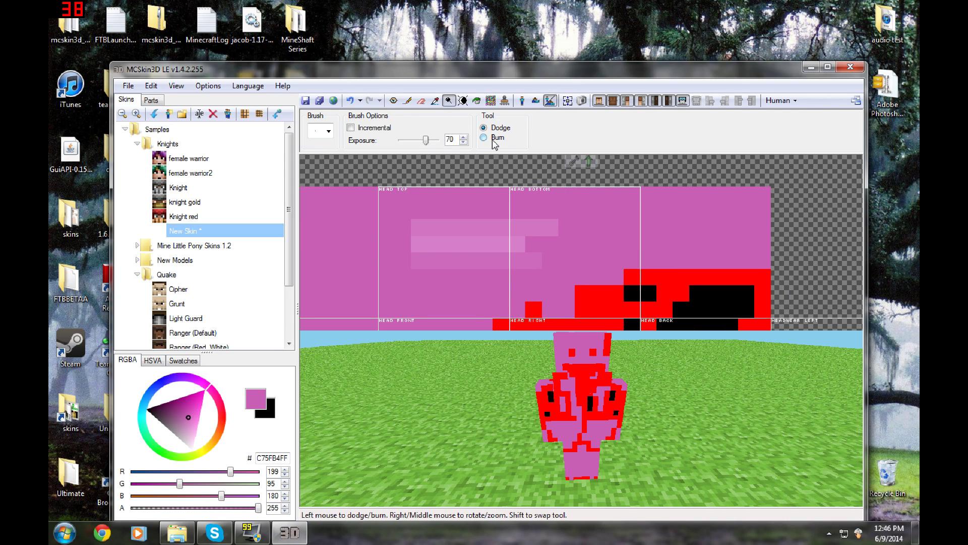
Burn strips beneath the lightened ones at exposure 70, and vertical strips beside the head top area at exposures 100 and 15.
{"action": "mouse_move", "coordinate": [417, 288]}
{"action": "left_mouse_down"}
{"action": "mouse_move", "coordinate": [492, 294]}
{"action": "mouse_move", "coordinate": [420, 300]}
{"action": "left_mouse_up"}
{"action": "right_click_drag", "start_coordinate": [454, 237], "coordinate": [533, 210]}
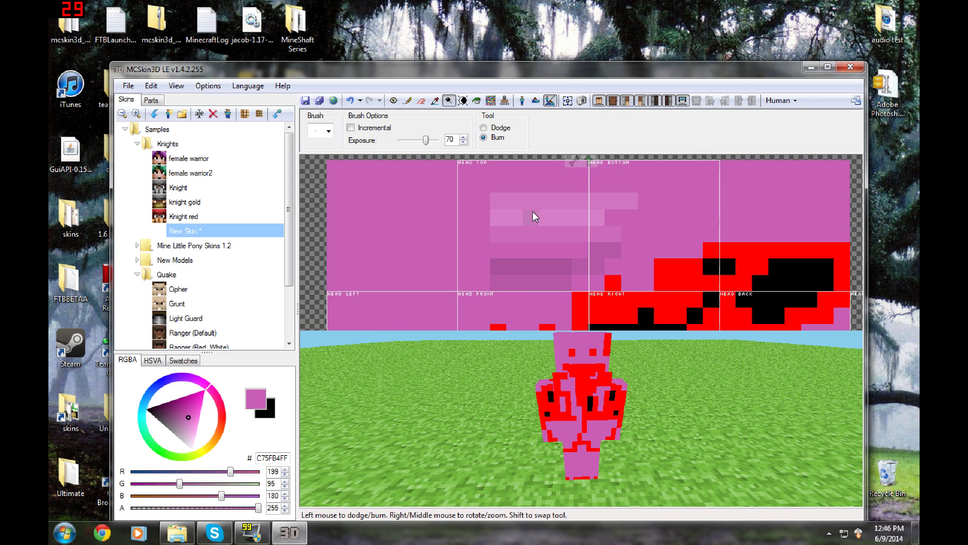
{"action": "scroll", "coordinate": [532, 210], "scroll_direction": "up", "scroll_amount": 3}
{"action": "left_click_drag", "start_coordinate": [426, 140], "coordinate": [437, 140]}
{"action": "left_click_drag", "start_coordinate": [427, 202], "coordinate": [424, 254]}
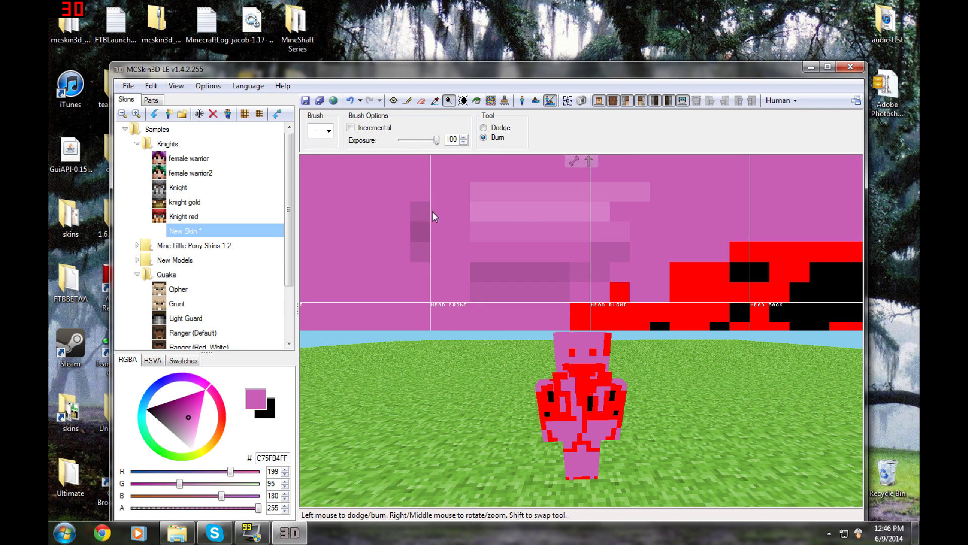
{"action": "left_click_drag", "start_coordinate": [436, 141], "coordinate": [401, 141]}
{"action": "right_click_drag", "start_coordinate": [459, 209], "coordinate": [516, 204]}
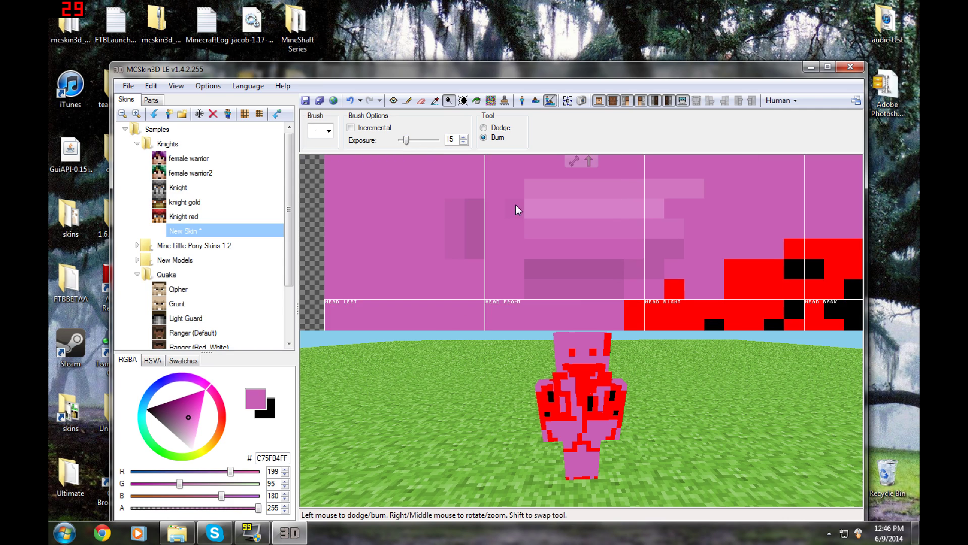
Lighten a short horizontal strip of pixels above the head back area with the Darken/Lighten tool at exposure 25.
{"action": "scroll", "coordinate": [516, 205], "scroll_direction": "down", "scroll_amount": 3}
{"action": "right_click_drag", "start_coordinate": [431, 208], "coordinate": [347, 232]}
{"action": "left_click", "coordinate": [464, 100]}
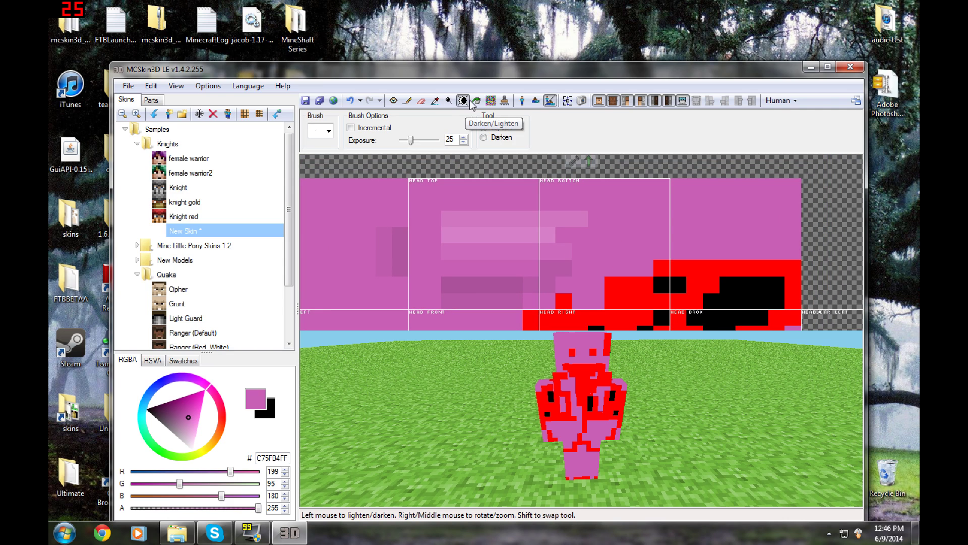
{"action": "right_click_drag", "start_coordinate": [601, 213], "coordinate": [476, 205]}
{"action": "scroll", "coordinate": [471, 191], "scroll_direction": "up", "scroll_amount": 4}
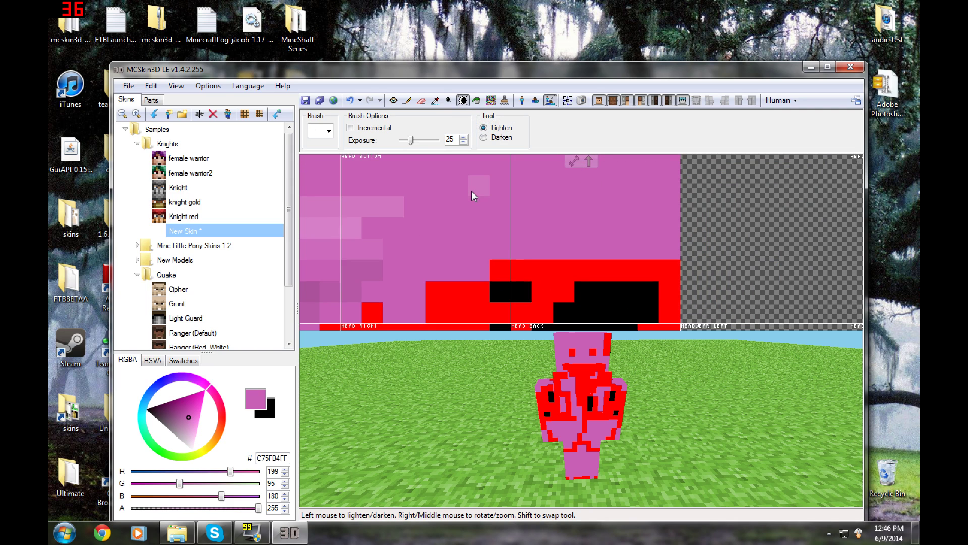
{"action": "right_click_drag", "start_coordinate": [447, 234], "coordinate": [450, 199]}
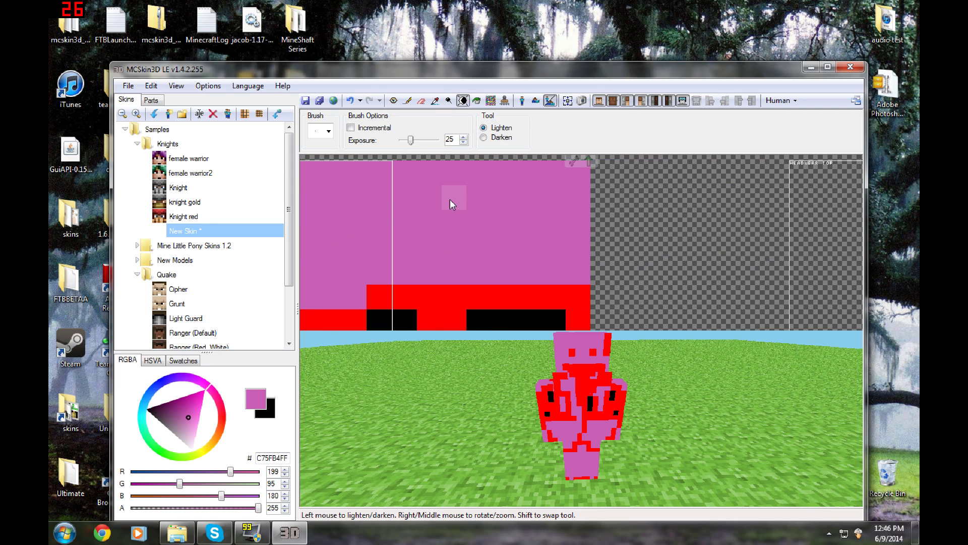
{"action": "left_click_drag", "start_coordinate": [505, 205], "coordinate": [471, 205]}
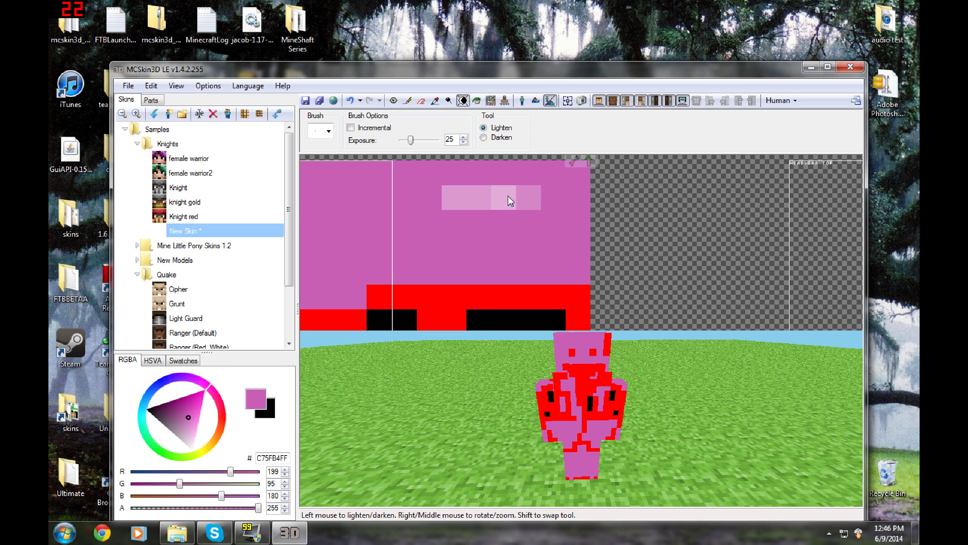
Darken a strip below the lightened one at exposure 25 and a larger patch beside it at exposure 75.
{"action": "left_click_drag", "start_coordinate": [535, 239], "coordinate": [455, 253]}
{"action": "scroll", "coordinate": [572, 218], "scroll_direction": "down", "scroll_amount": 3}
{"action": "right_click_drag", "start_coordinate": [574, 217], "coordinate": [664, 181]}
{"action": "scroll", "coordinate": [573, 195], "scroll_direction": "up", "scroll_amount": 3}
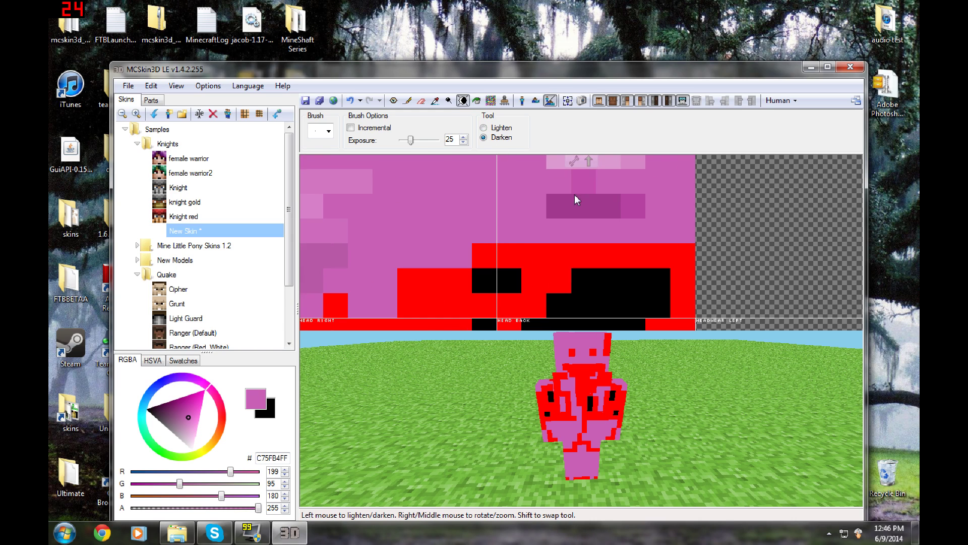
{"action": "left_click_drag", "start_coordinate": [416, 142], "coordinate": [428, 141]}
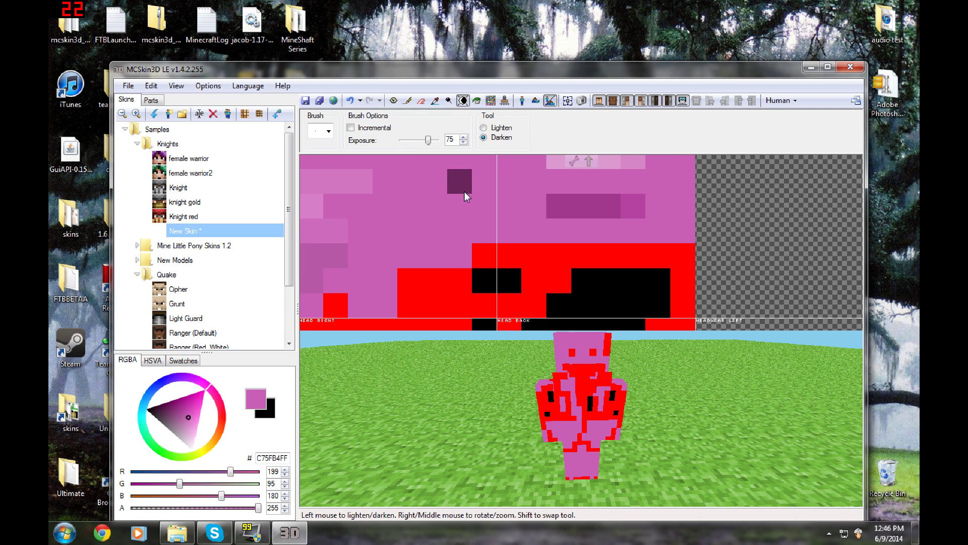
{"action": "mouse_move", "coordinate": [464, 197]}
{"action": "left_mouse_down"}
{"action": "mouse_move", "coordinate": [479, 218]}
{"action": "mouse_move", "coordinate": [484, 188]}
{"action": "left_mouse_up"}
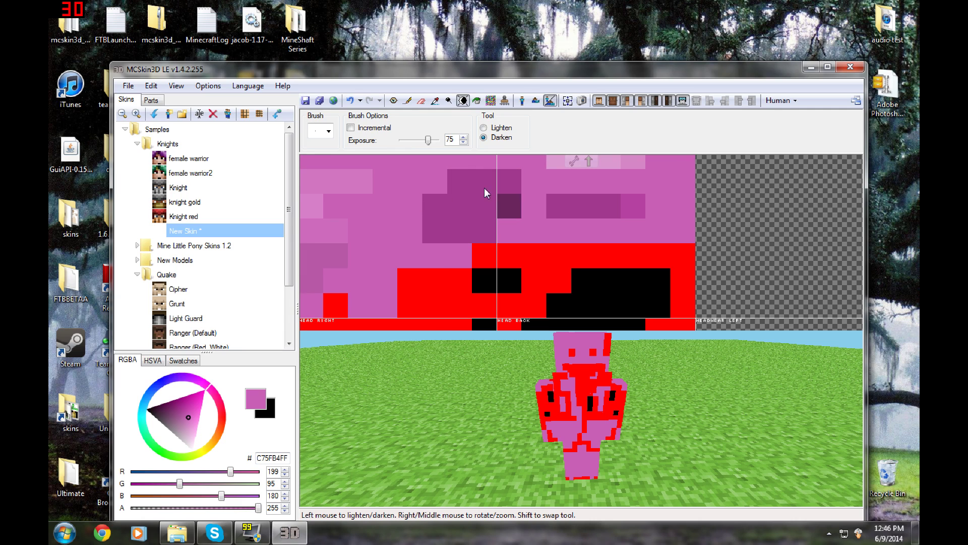
{"action": "left_click", "coordinate": [329, 132]}
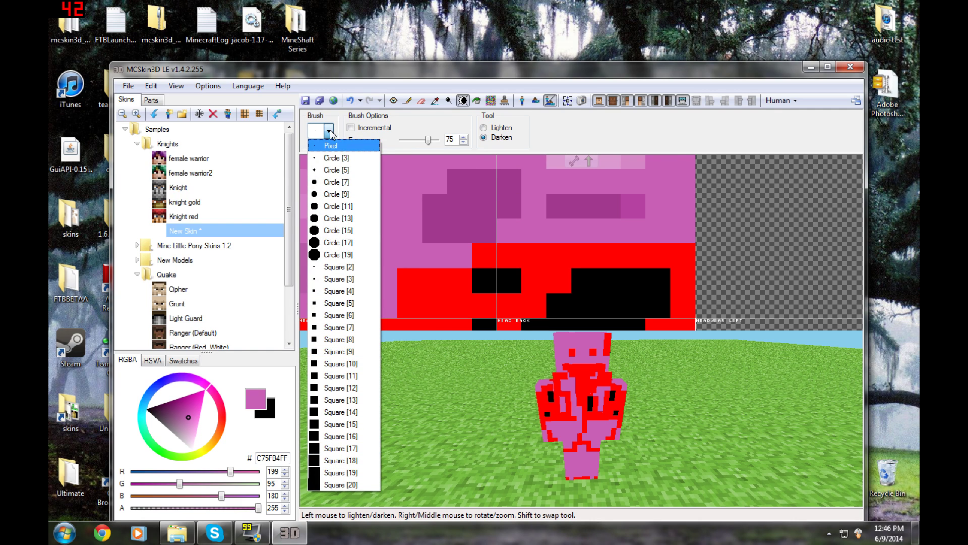
{"action": "left_click", "coordinate": [329, 132]}
Set the colour to light blue (7B85E3), maximise the window and flood-fill the skin's pink background with it.
{"action": "left_click", "coordinate": [476, 100]}
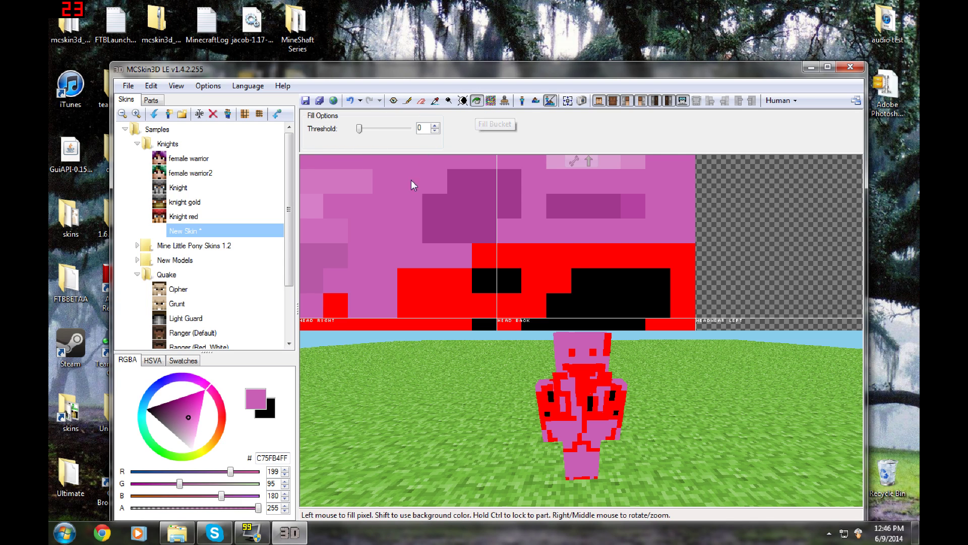
{"action": "scroll", "coordinate": [399, 191], "scroll_direction": "down", "scroll_amount": 4}
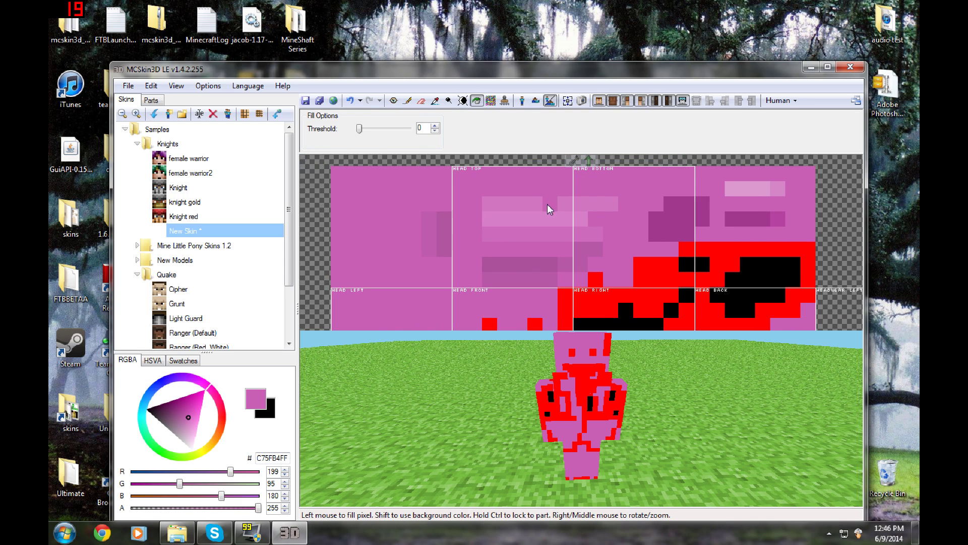
{"action": "scroll", "coordinate": [546, 204], "scroll_direction": "up", "scroll_amount": 3}
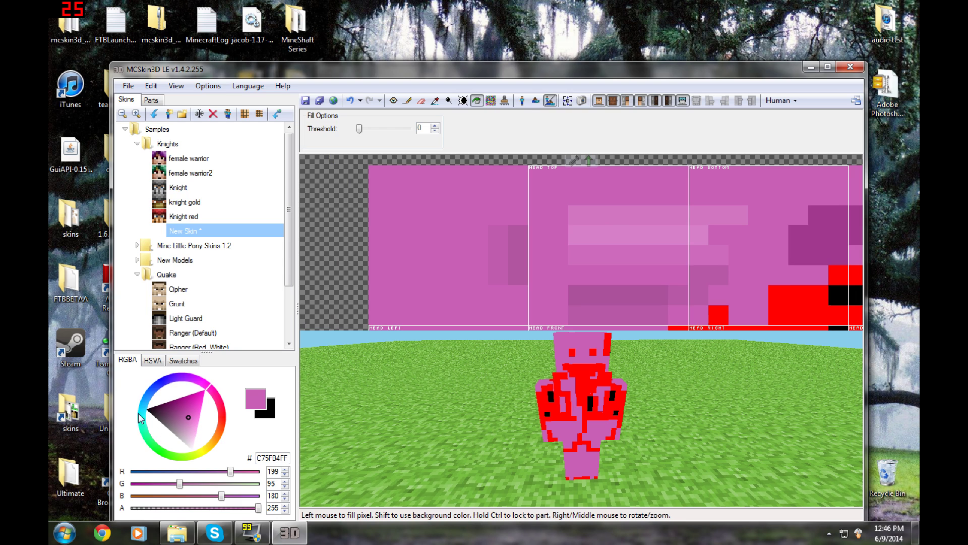
{"action": "mouse_move", "coordinate": [174, 379]}
{"action": "left_mouse_down"}
{"action": "mouse_move", "coordinate": [159, 385]}
{"action": "mouse_move", "coordinate": [189, 406]}
{"action": "left_mouse_up"}
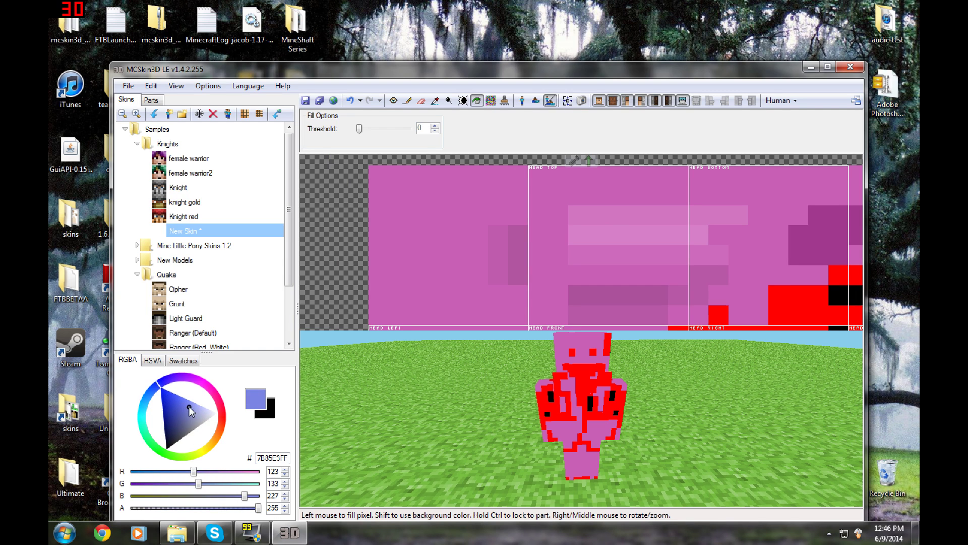
{"action": "left_click", "coordinate": [829, 67]}
{"action": "left_click", "coordinate": [402, 183]}
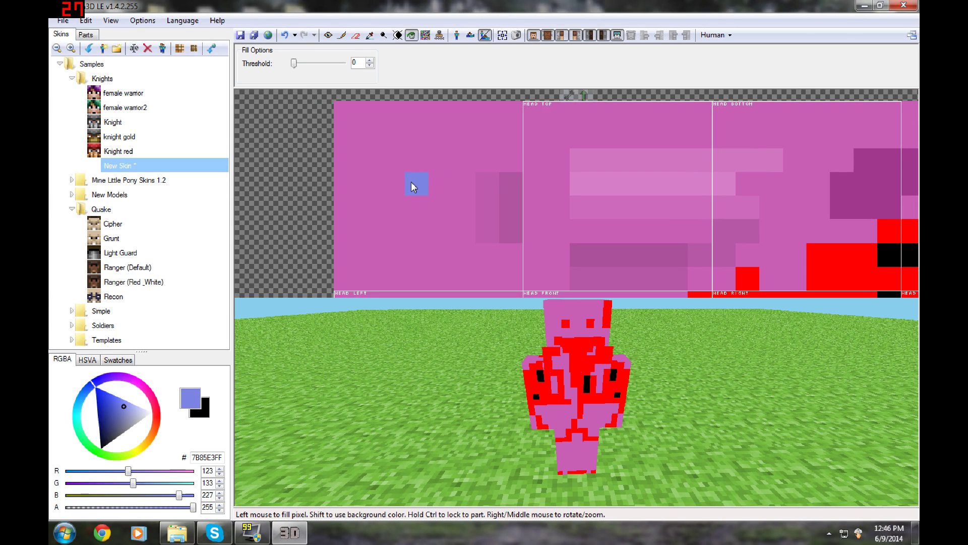
{"action": "left_click", "coordinate": [410, 181]}
Fill the red areas on the model's body front with light blue, limiting the fill to that part.
{"action": "scroll", "coordinate": [472, 166], "scroll_direction": "down", "scroll_amount": 3}
{"action": "right_click_drag", "start_coordinate": [583, 196], "coordinate": [472, 48]}
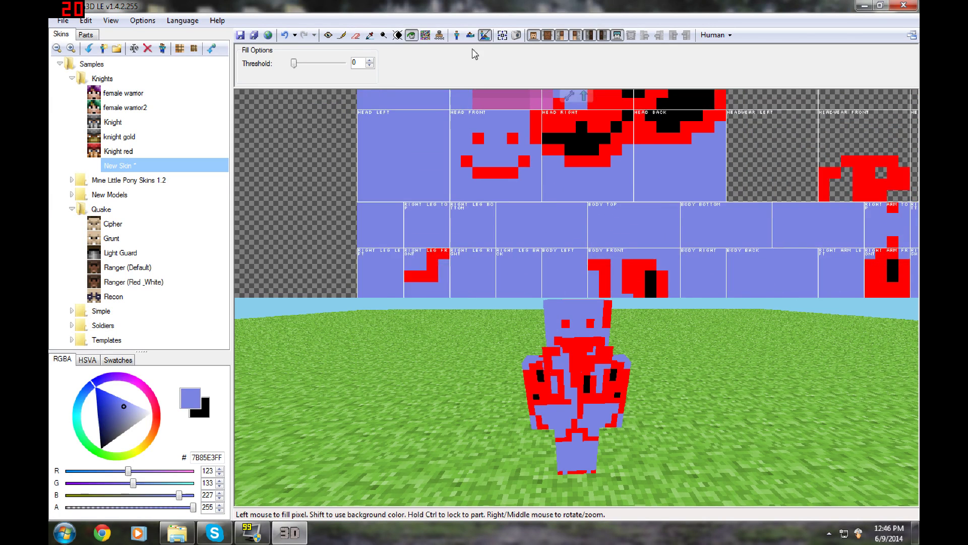
{"action": "scroll", "coordinate": [699, 185], "scroll_direction": "down", "scroll_amount": 3}
{"action": "right_click_drag", "start_coordinate": [699, 185], "coordinate": [573, 149]}
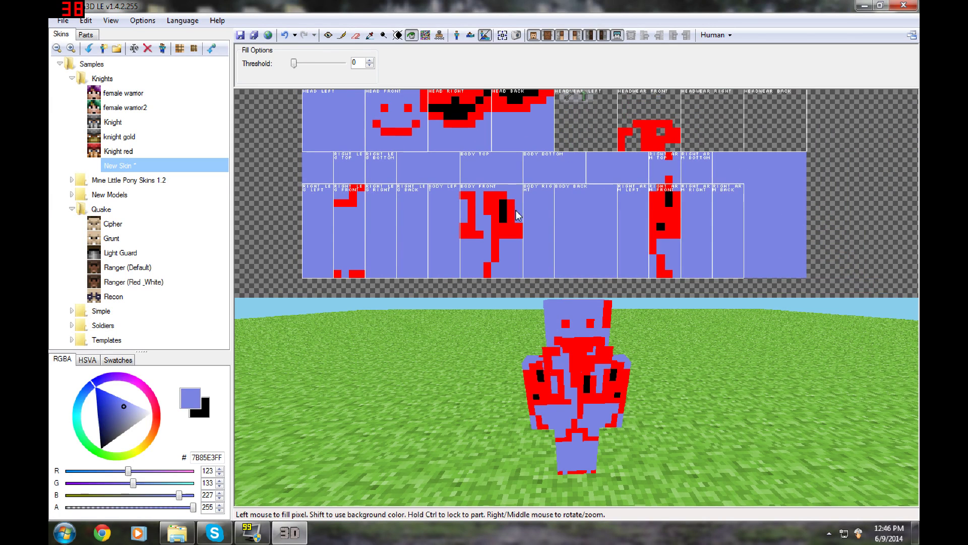
{"action": "scroll", "coordinate": [515, 212], "scroll_direction": "up", "scroll_amount": 2}
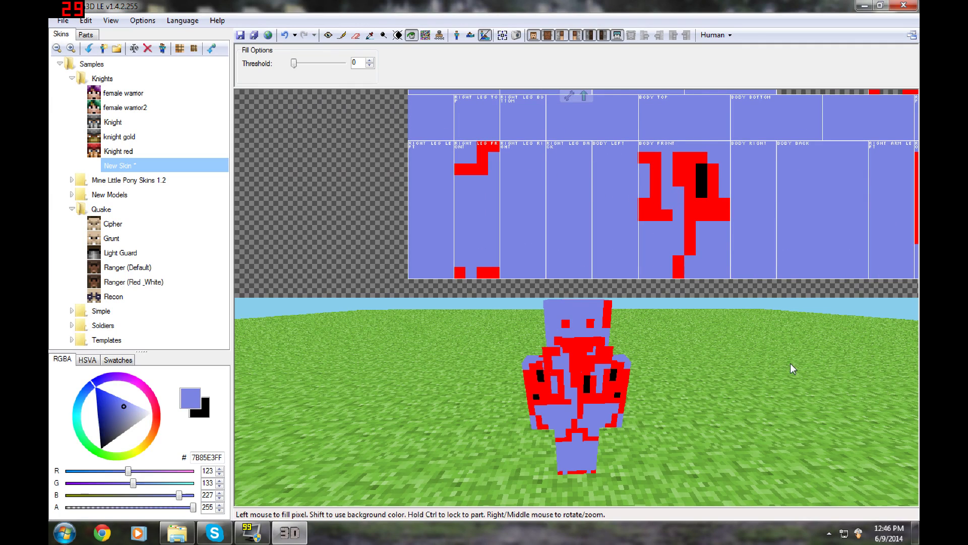
{"action": "right_click_drag", "start_coordinate": [794, 369], "coordinate": [523, 240]}
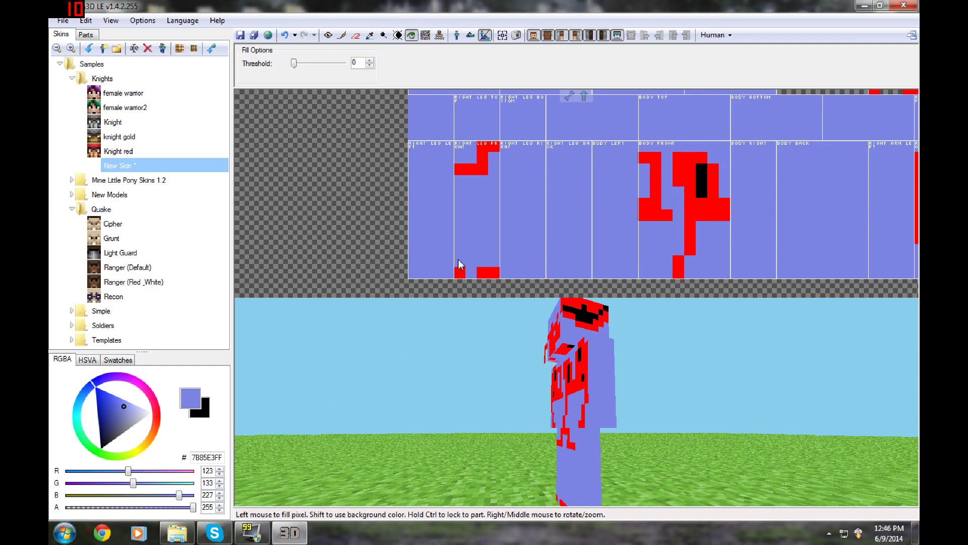
{"action": "right_click_drag", "start_coordinate": [635, 429], "coordinate": [733, 435]}
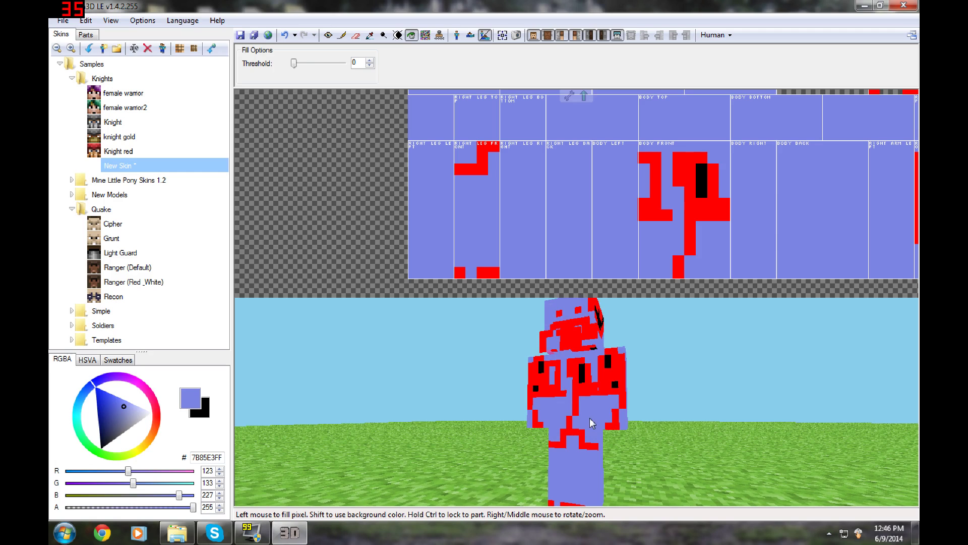
{"action": "left_click", "coordinate": [584, 389]}
{"action": "key", "text": "ctrl"}
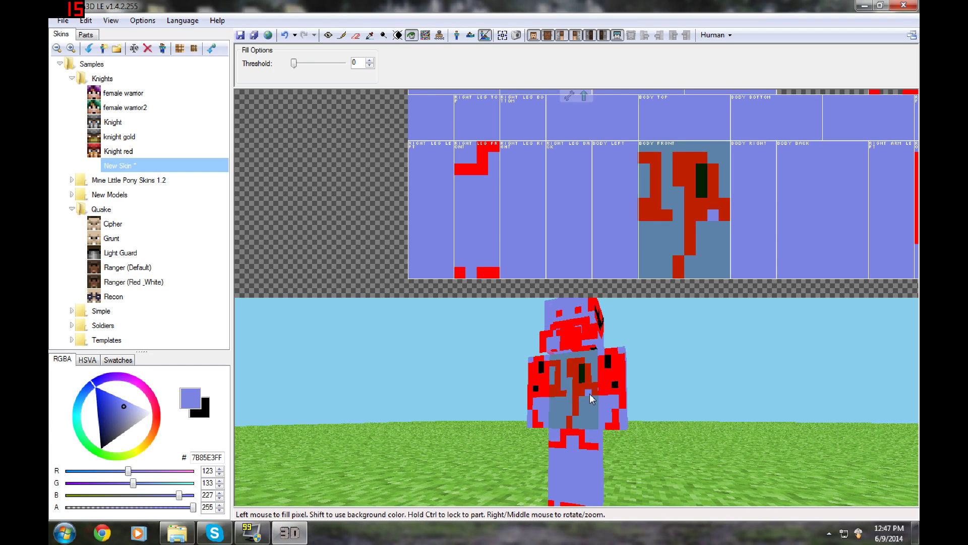
{"action": "left_click", "coordinate": [589, 394], "text": "ctrl"}
{"action": "left_click", "coordinate": [562, 393], "text": "ctrl"}
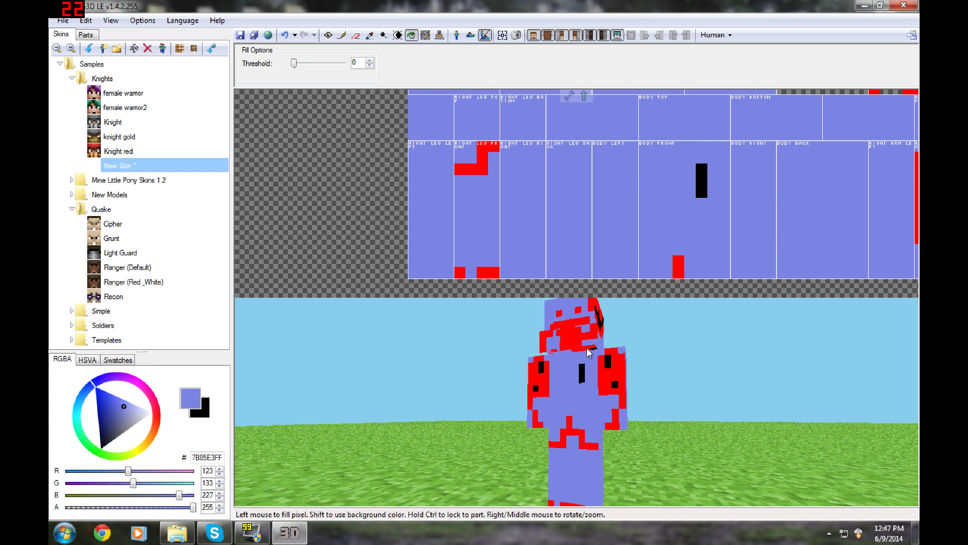
{"action": "left_click", "coordinate": [571, 421], "text": "ctrl"}
{"action": "left_click", "coordinate": [570, 424], "text": "ctrl"}
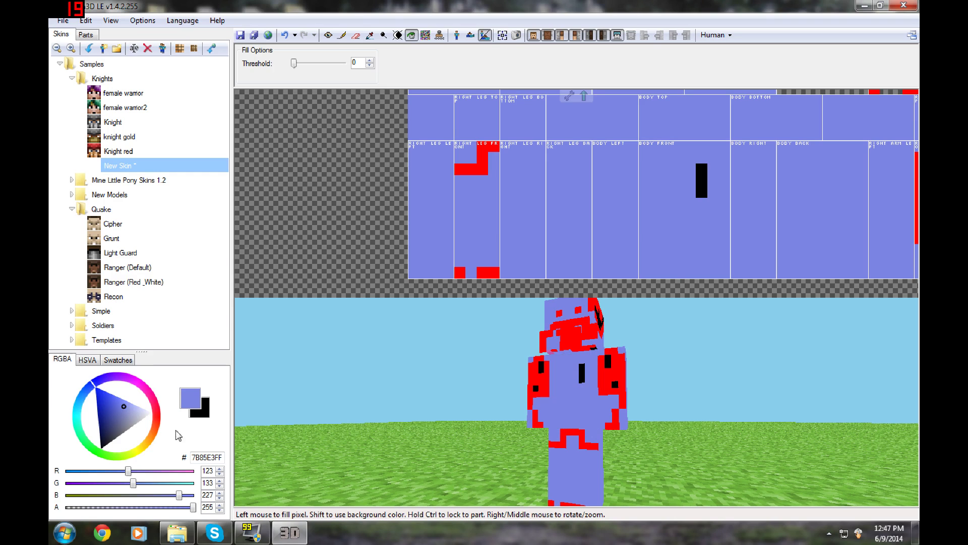
Set the colour to black (000000) and pencil a horizontal line across the body left, front and right areas.
{"action": "left_click_drag", "start_coordinate": [121, 430], "coordinate": [101, 446]}
{"action": "left_click", "coordinate": [370, 35]}
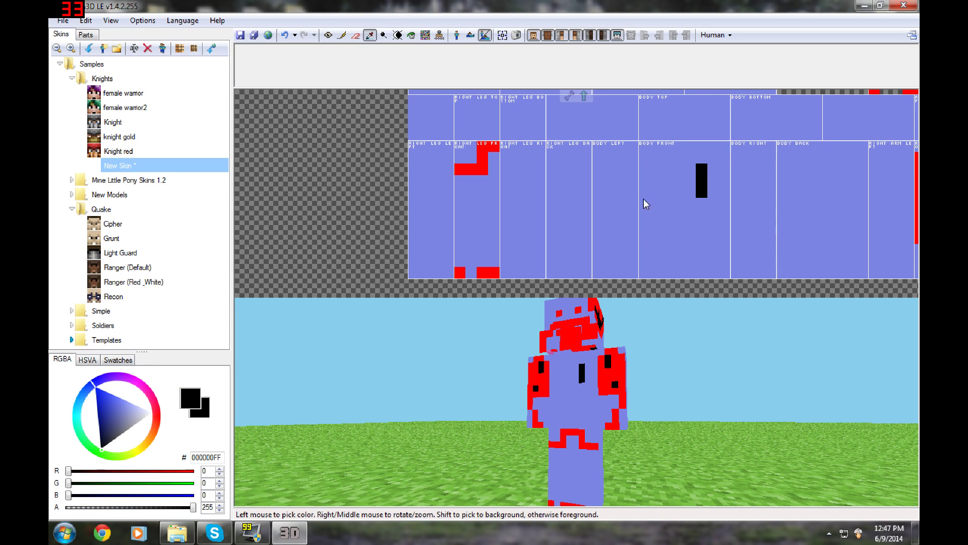
{"action": "left_click", "coordinate": [342, 36]}
{"action": "left_click", "coordinate": [631, 203]}
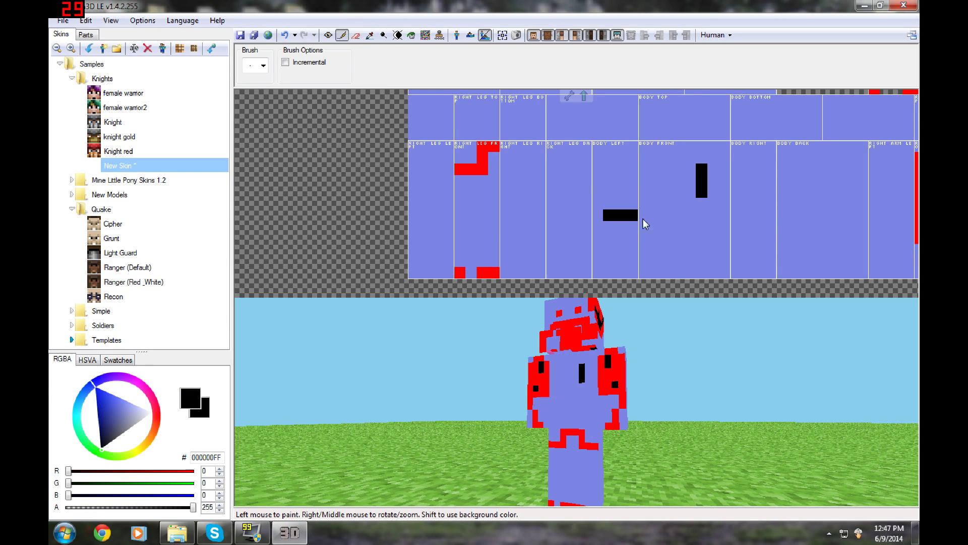
{"action": "left_click_drag", "start_coordinate": [643, 219], "coordinate": [763, 212]}
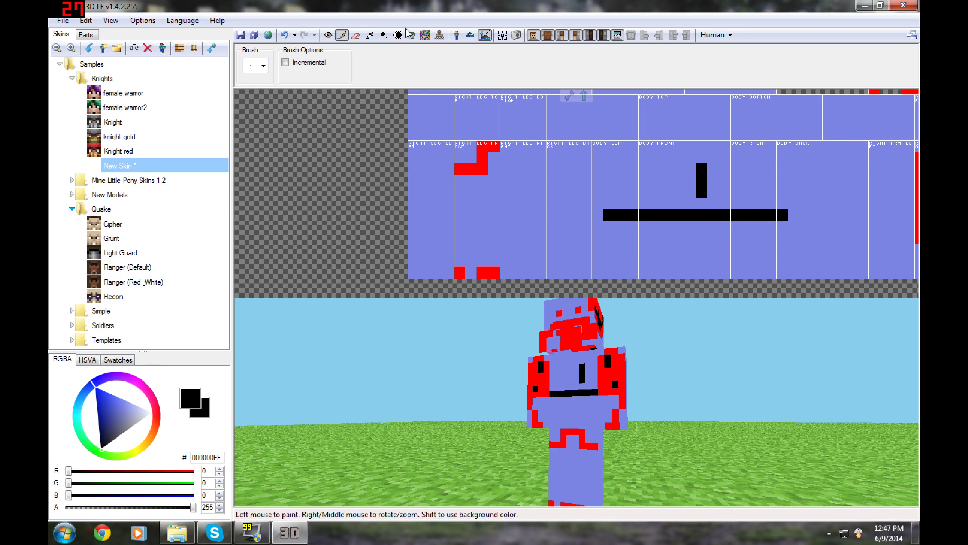
Hide both arms and fill the body front's section of the black line with light blue (8A93E6).
{"action": "left_click", "coordinate": [561, 35]}
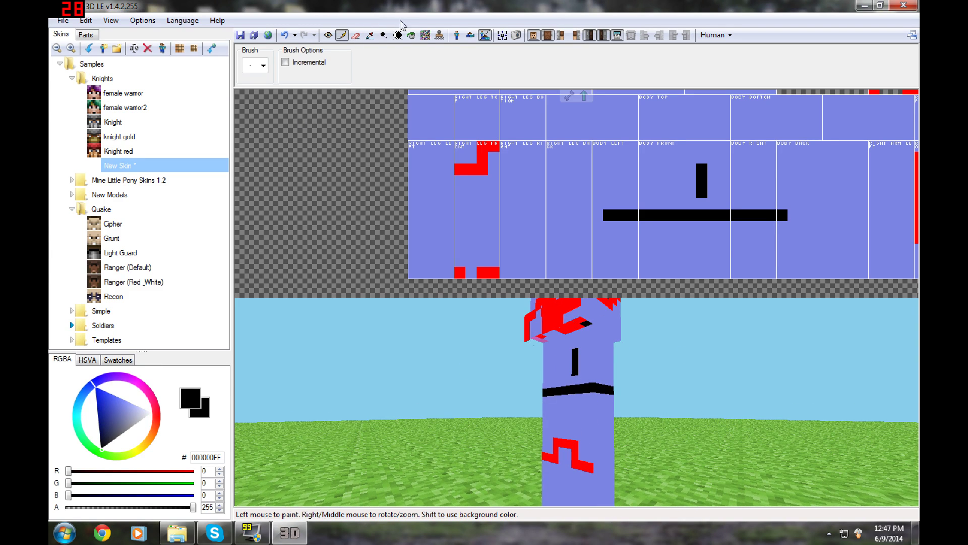
{"action": "left_click", "coordinate": [412, 35]}
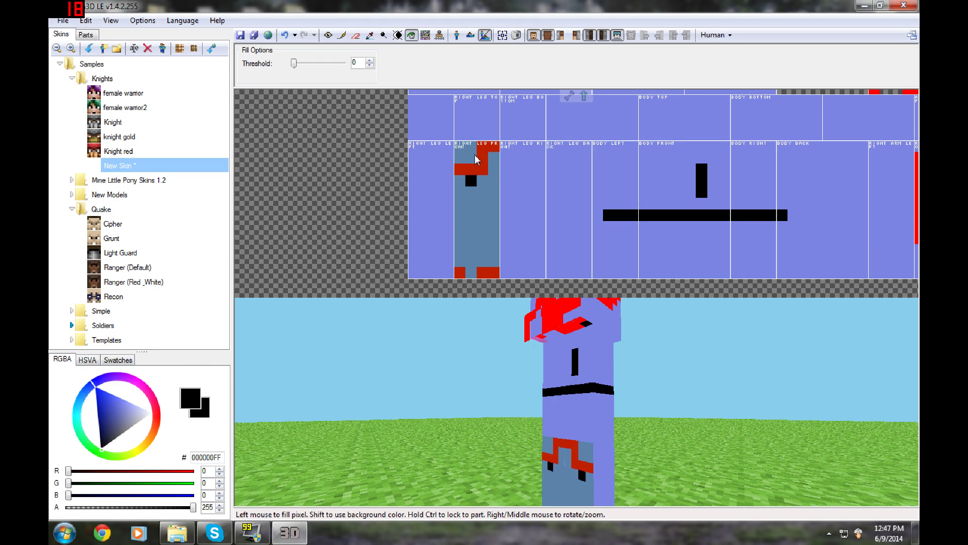
{"action": "left_click", "coordinate": [127, 407]}
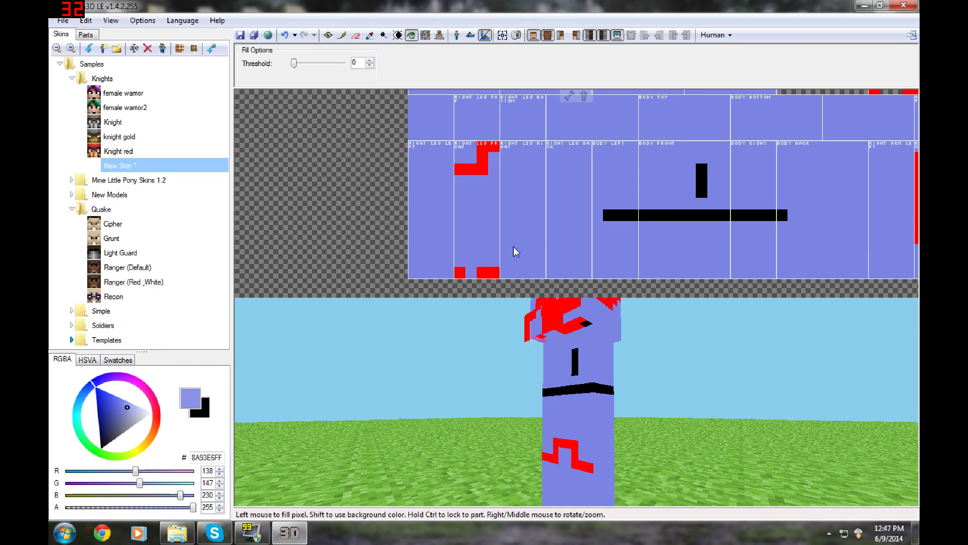
{"action": "left_click", "coordinate": [662, 217]}
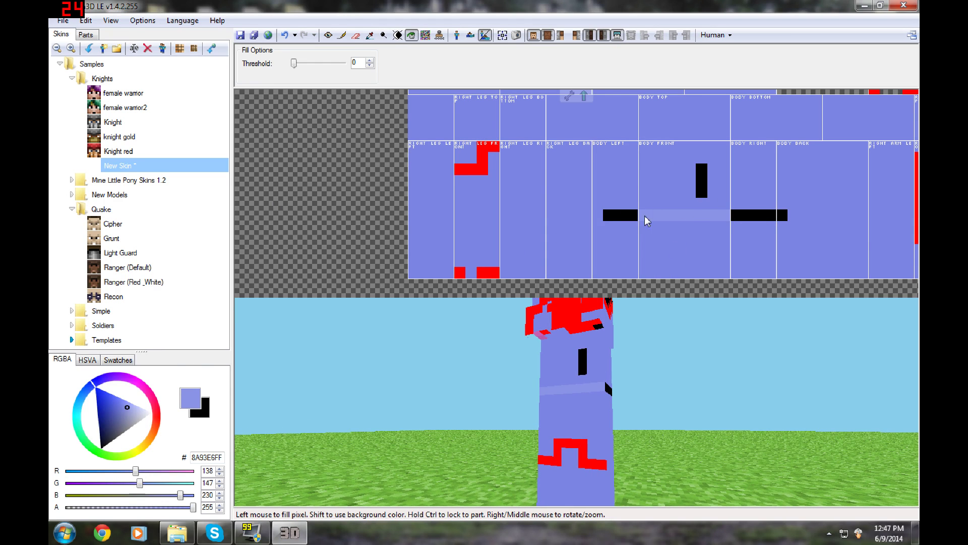
{"action": "scroll", "coordinate": [655, 351], "scroll_direction": "down", "scroll_amount": 3}
{"action": "right_click_drag", "start_coordinate": [655, 352], "coordinate": [584, 311]}
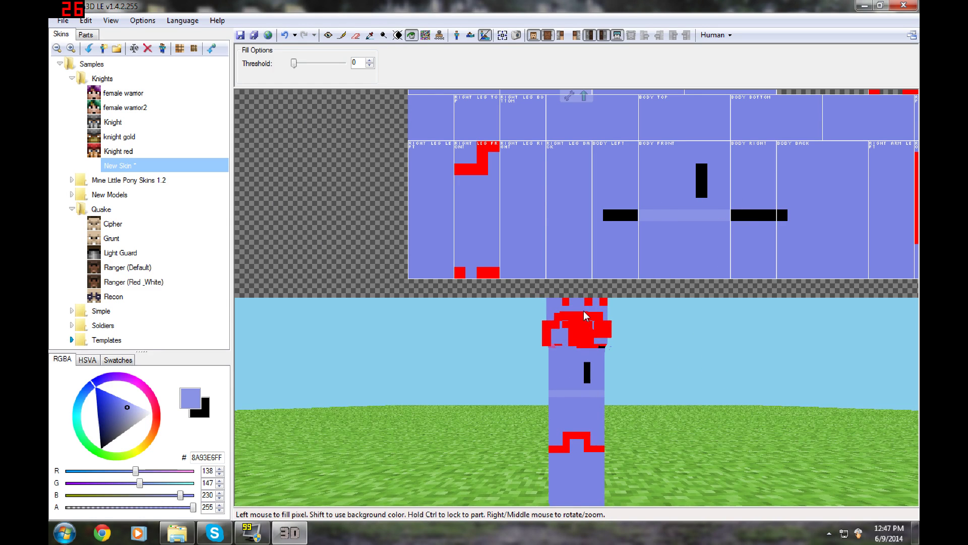
Pick red (FF0000) from the right leg front and pencil a jagged line from there across to the body area.
{"action": "left_click", "coordinate": [370, 35]}
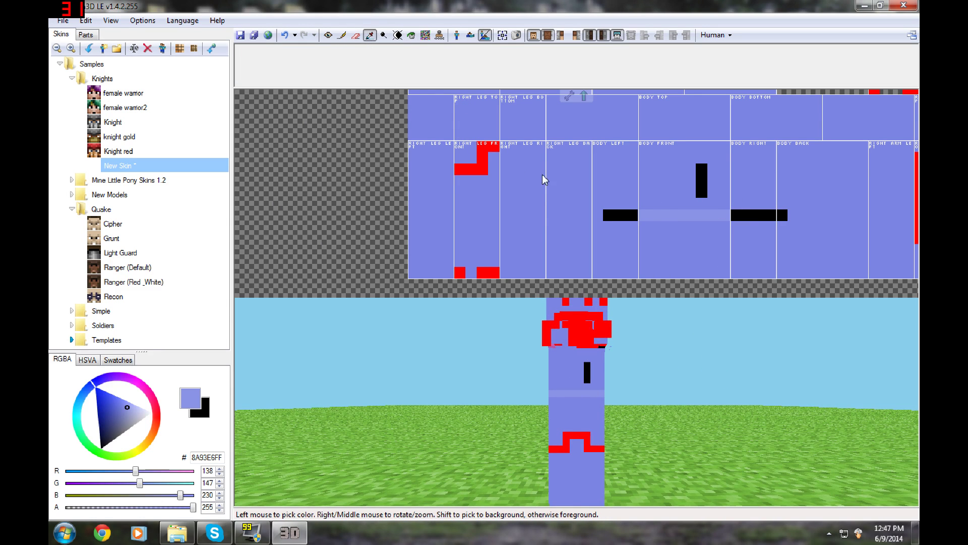
{"action": "left_click", "coordinate": [483, 155]}
{"action": "left_click", "coordinate": [343, 35]}
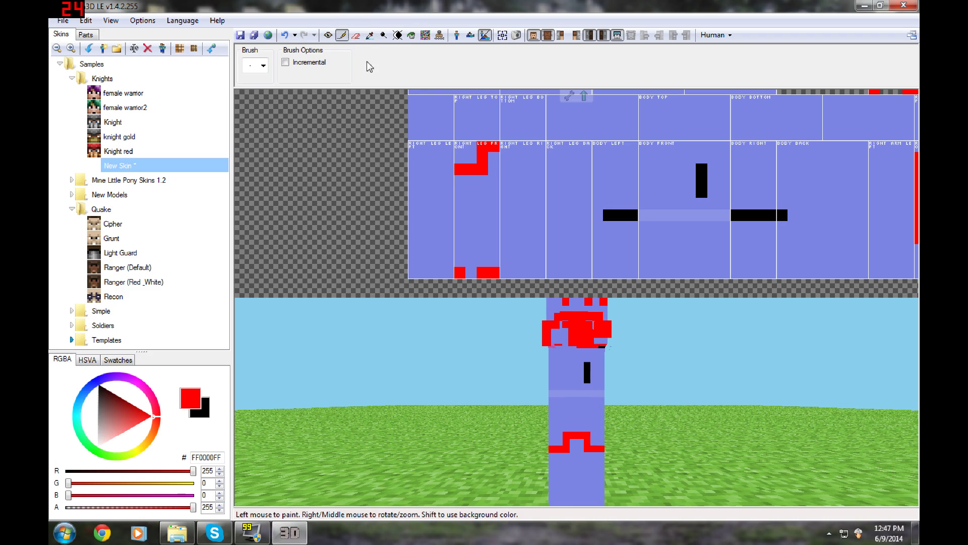
{"action": "mouse_move", "coordinate": [469, 201]}
{"action": "left_mouse_down"}
{"action": "mouse_move", "coordinate": [636, 154]}
{"action": "mouse_move", "coordinate": [632, 121]}
{"action": "left_mouse_up"}
Pick black from the horizontal line and pencil a curved line from the right leg areas across the lower body front.
{"action": "left_click", "coordinate": [370, 35]}
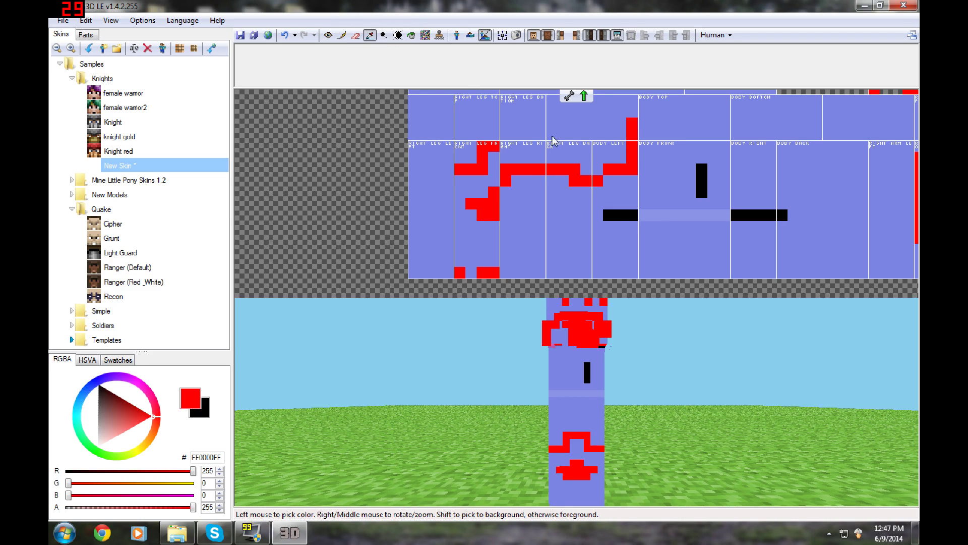
{"action": "left_click", "coordinate": [627, 215]}
{"action": "left_click", "coordinate": [344, 35]}
{"action": "mouse_move", "coordinate": [539, 226]}
{"action": "left_mouse_down"}
{"action": "mouse_move", "coordinate": [536, 238]}
{"action": "mouse_move", "coordinate": [696, 260]}
{"action": "mouse_move", "coordinate": [714, 248]}
{"action": "left_mouse_up"}
Switch to the Noise tool and show both of the model's arms again.
{"action": "left_click", "coordinate": [425, 34]}
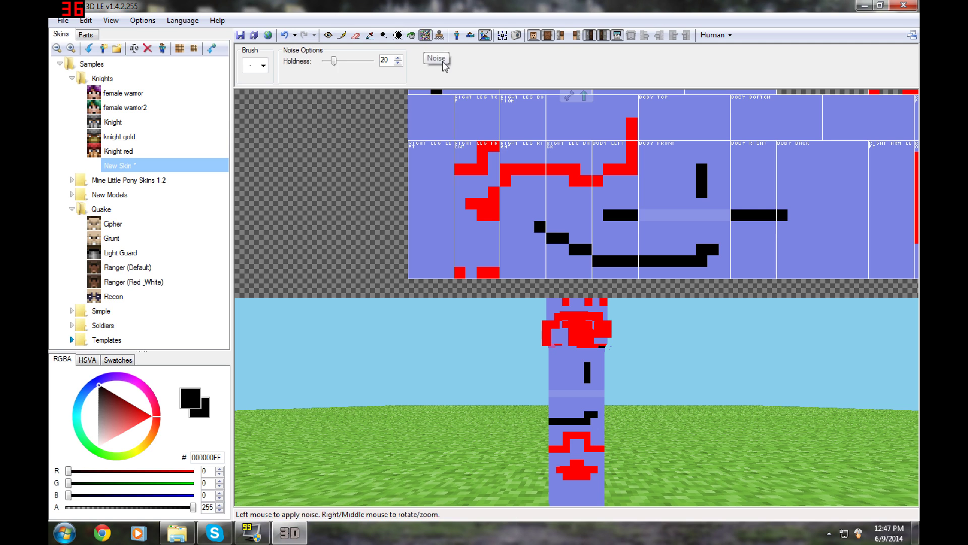
{"action": "right_click_drag", "start_coordinate": [504, 135], "coordinate": [513, 271]}
{"action": "scroll", "coordinate": [461, 168], "scroll_direction": "up", "scroll_amount": 2}
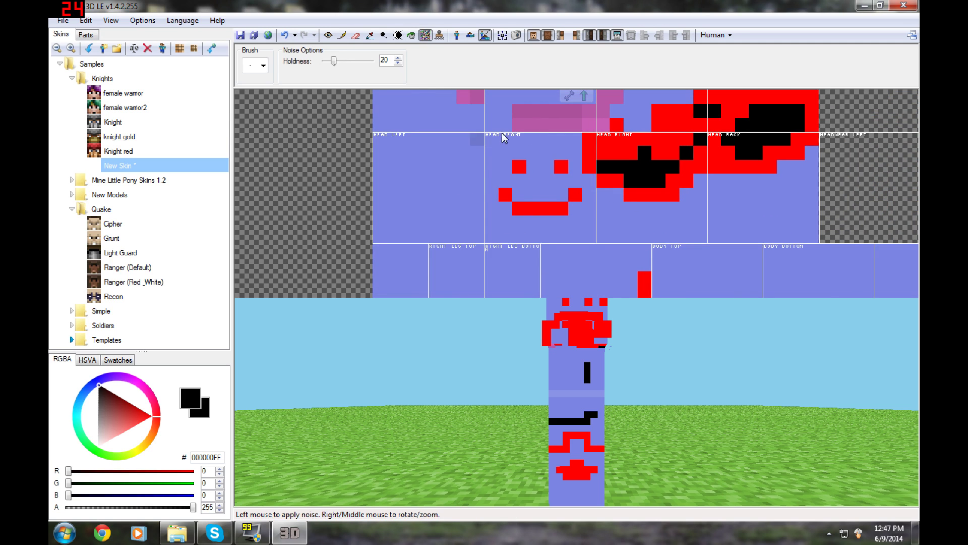
{"action": "mouse_move", "coordinate": [545, 158]}
{"action": "right_mouse_down"}
{"action": "mouse_move", "coordinate": [417, 199]}
{"action": "mouse_move", "coordinate": [534, 141]}
{"action": "right_mouse_up"}
{"action": "right_click_drag", "start_coordinate": [564, 329], "coordinate": [630, 354]}
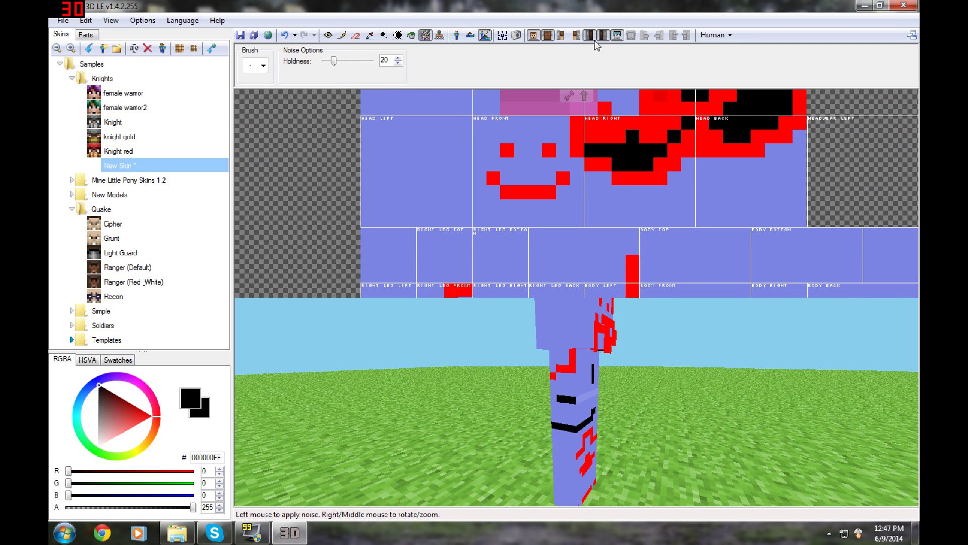
{"action": "left_click", "coordinate": [575, 36]}
{"action": "left_click", "coordinate": [561, 36]}
Apply noise at holdness 20 over the body bottom and body back areas, extending slightly into the right arm left.
{"action": "right_click_drag", "start_coordinate": [674, 201], "coordinate": [515, 157]}
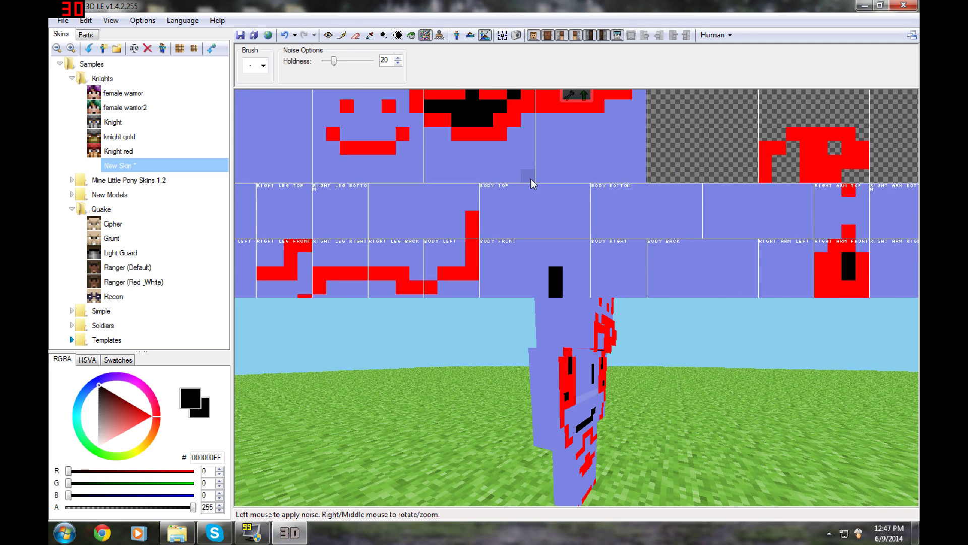
{"action": "right_click_drag", "start_coordinate": [606, 234], "coordinate": [495, 196]}
{"action": "scroll", "coordinate": [548, 190], "scroll_direction": "up", "scroll_amount": 5}
{"action": "mouse_move", "coordinate": [442, 167]}
{"action": "left_mouse_down"}
{"action": "mouse_move", "coordinate": [443, 231]}
{"action": "mouse_move", "coordinate": [448, 210]}
{"action": "mouse_move", "coordinate": [514, 175]}
{"action": "mouse_move", "coordinate": [515, 232]}
{"action": "mouse_move", "coordinate": [525, 180]}
{"action": "mouse_move", "coordinate": [577, 222]}
{"action": "mouse_move", "coordinate": [503, 210]}
{"action": "mouse_move", "coordinate": [595, 242]}
{"action": "mouse_move", "coordinate": [577, 195]}
{"action": "mouse_move", "coordinate": [614, 190]}
{"action": "mouse_move", "coordinate": [702, 219]}
{"action": "mouse_move", "coordinate": [658, 210]}
{"action": "mouse_move", "coordinate": [752, 177]}
{"action": "mouse_move", "coordinate": [606, 231]}
{"action": "mouse_move", "coordinate": [591, 226]}
{"action": "mouse_move", "coordinate": [609, 297]}
{"action": "mouse_move", "coordinate": [616, 270]}
{"action": "mouse_move", "coordinate": [580, 252]}
{"action": "left_mouse_up"}
{"action": "right_click_drag", "start_coordinate": [574, 204], "coordinate": [543, 114]}
{"action": "mouse_move", "coordinate": [584, 233]}
{"action": "left_mouse_down"}
{"action": "mouse_move", "coordinate": [526, 221]}
{"action": "mouse_move", "coordinate": [663, 221]}
{"action": "mouse_move", "coordinate": [560, 186]}
{"action": "mouse_move", "coordinate": [631, 240]}
{"action": "left_mouse_up"}
{"action": "scroll", "coordinate": [637, 254], "scroll_direction": "down", "scroll_amount": 2}
{"action": "scroll", "coordinate": [637, 254], "scroll_direction": "down", "scroll_amount": 1}
{"action": "right_click_drag", "start_coordinate": [497, 330], "coordinate": [546, 326]}
{"action": "scroll", "coordinate": [543, 213], "scroll_direction": "down", "scroll_amount": 5}
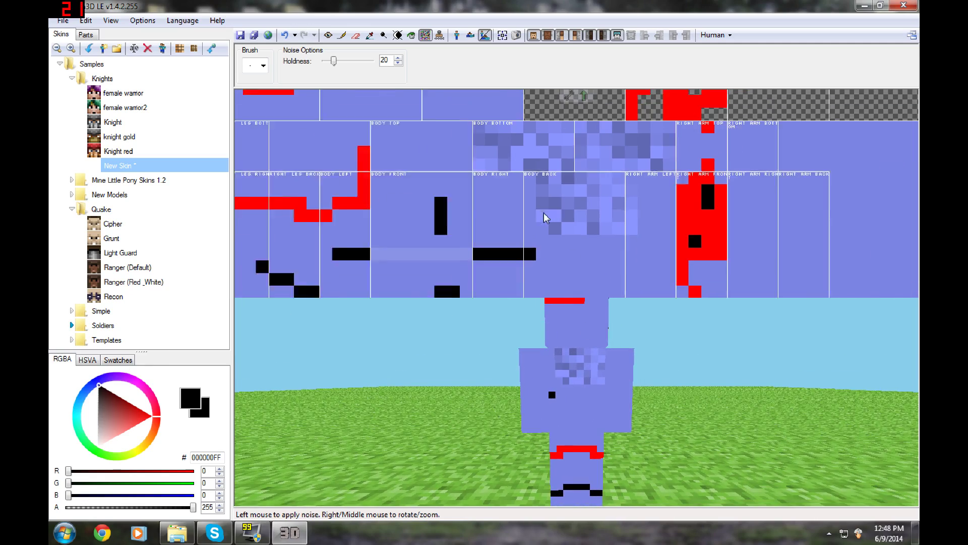
{"action": "mouse_move", "coordinate": [571, 407]}
{"action": "right_mouse_down"}
{"action": "mouse_move", "coordinate": [494, 503]}
{"action": "mouse_move", "coordinate": [554, 404]}
{"action": "right_mouse_up"}
{"action": "scroll", "coordinate": [544, 167], "scroll_direction": "up", "scroll_amount": 3}
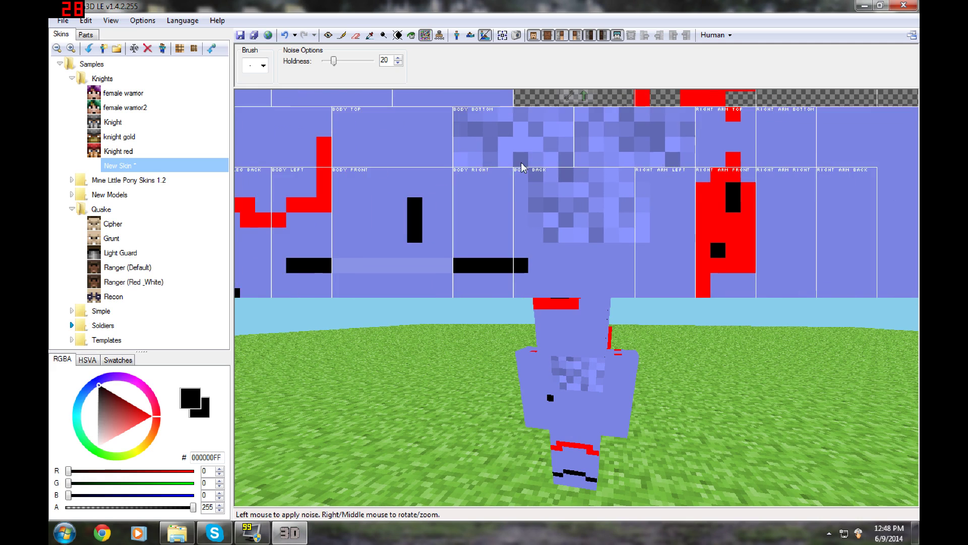
Switch to the Stamp tool and set its brush to Square [4].
{"action": "right_click_drag", "start_coordinate": [524, 165], "coordinate": [427, 167]}
{"action": "left_click", "coordinate": [439, 35]}
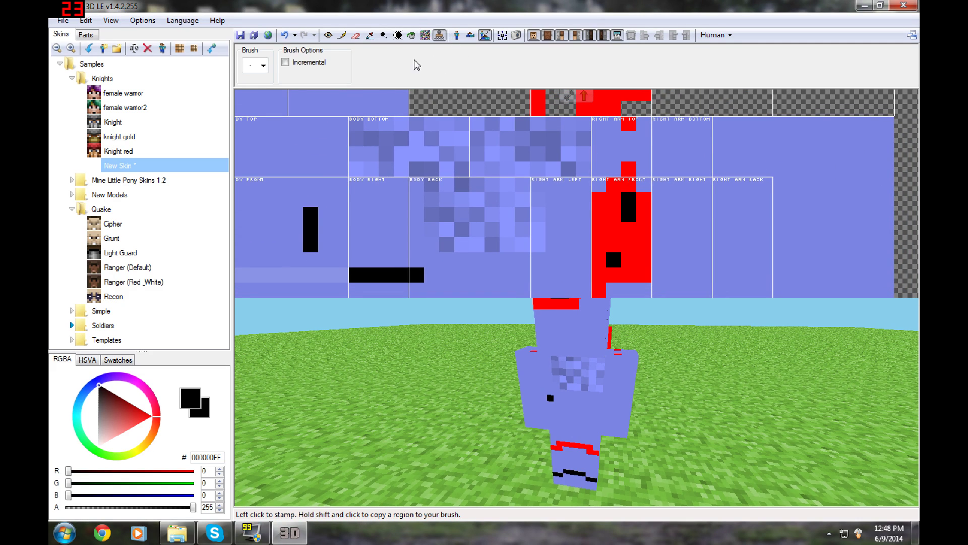
{"action": "left_click", "coordinate": [264, 67]}
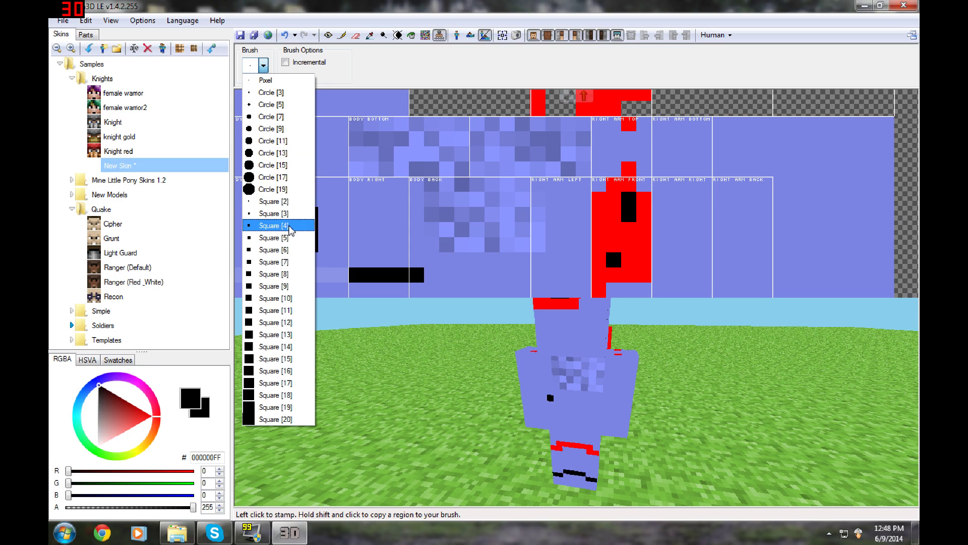
{"action": "left_click", "coordinate": [291, 229]}
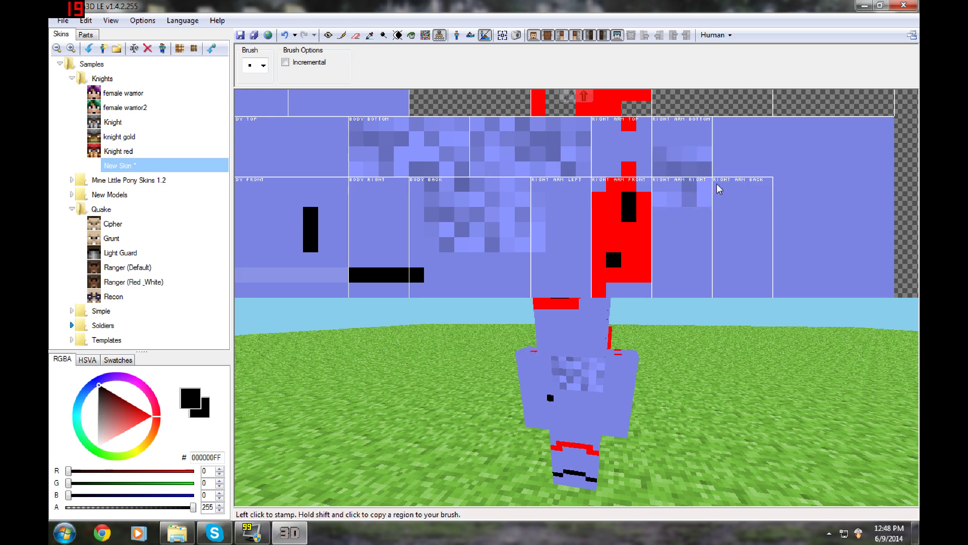
Pick light blue from the noisy body bottom and stamp noise patches onto the body front, head left and right leg areas.
{"action": "key", "text": "d"}
{"action": "left_click", "coordinate": [375, 157]}
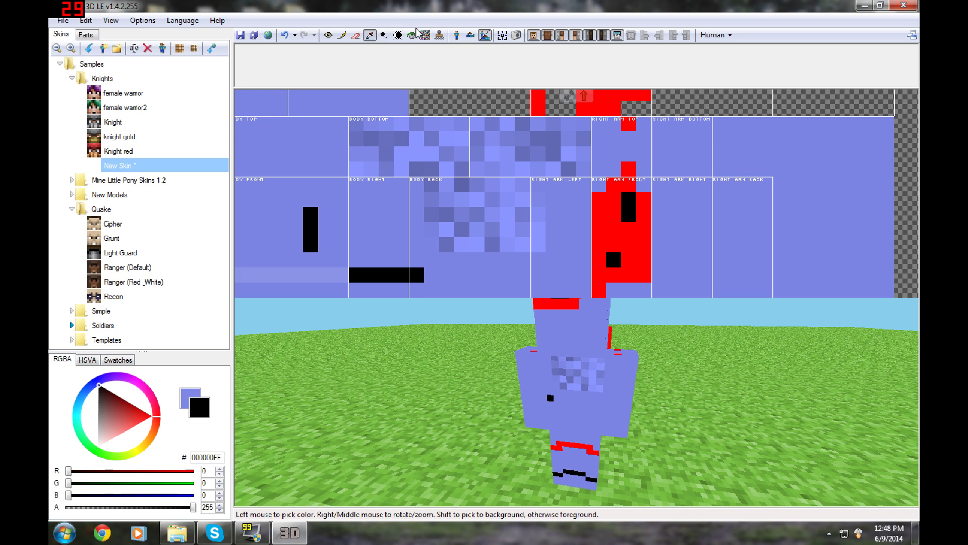
{"action": "left_click", "coordinate": [439, 34]}
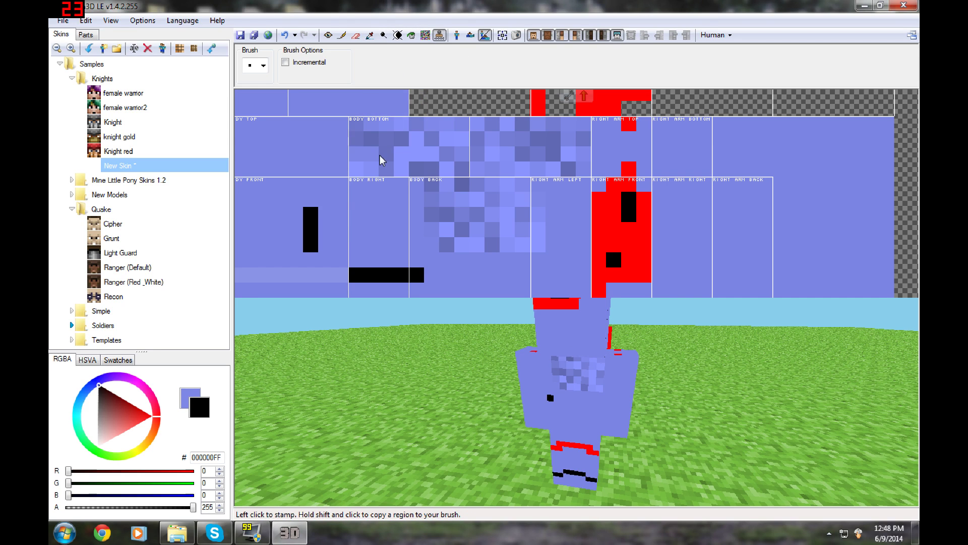
{"action": "scroll", "coordinate": [408, 202], "scroll_direction": "down", "scroll_amount": 1}
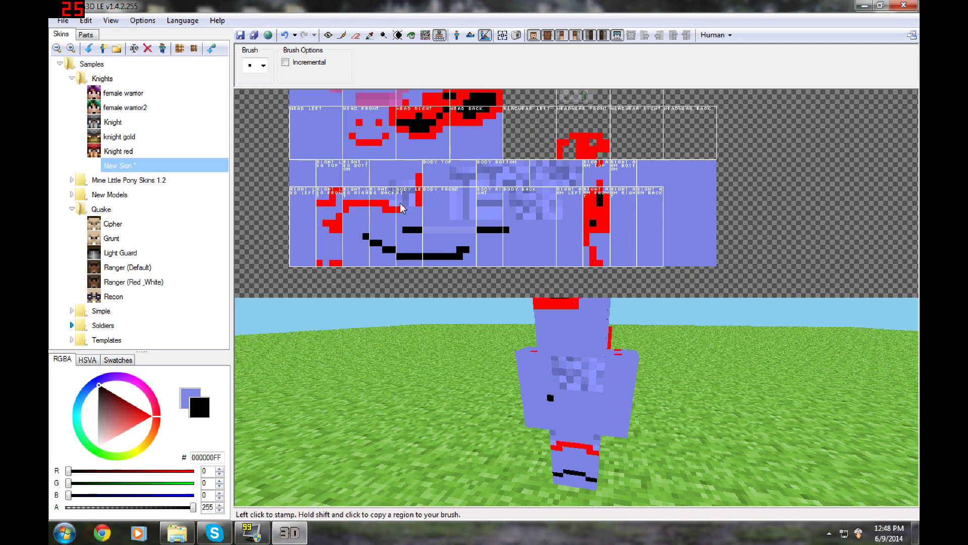
{"action": "right_click_drag", "start_coordinate": [400, 203], "coordinate": [455, 210]}
{"action": "mouse_move", "coordinate": [374, 151]}
{"action": "left_mouse_down"}
{"action": "mouse_move", "coordinate": [382, 130]}
{"action": "mouse_move", "coordinate": [394, 147]}
{"action": "left_mouse_up"}
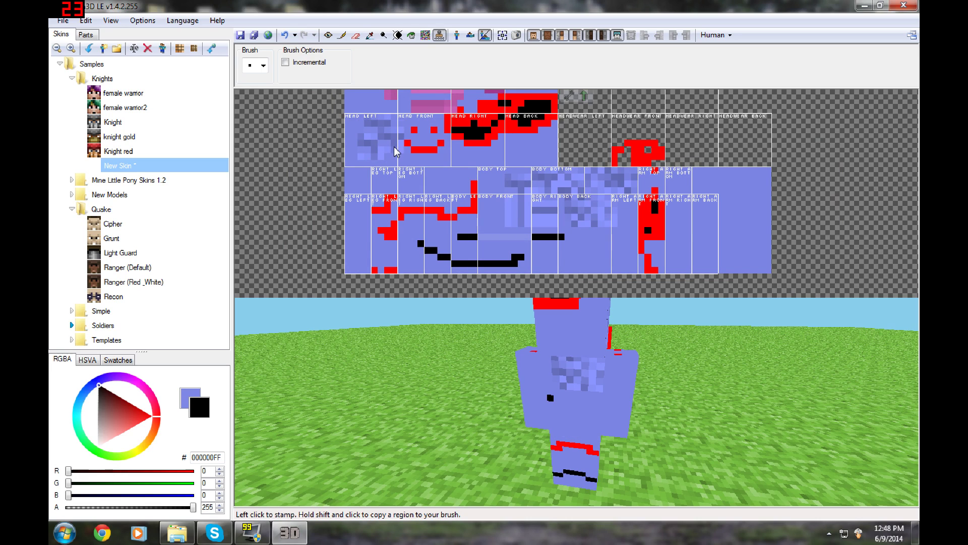
{"action": "left_click", "coordinate": [393, 148]}
{"action": "left_click", "coordinate": [358, 202]}
{"action": "left_click", "coordinate": [425, 220]}
{"action": "left_click", "coordinate": [446, 181]}
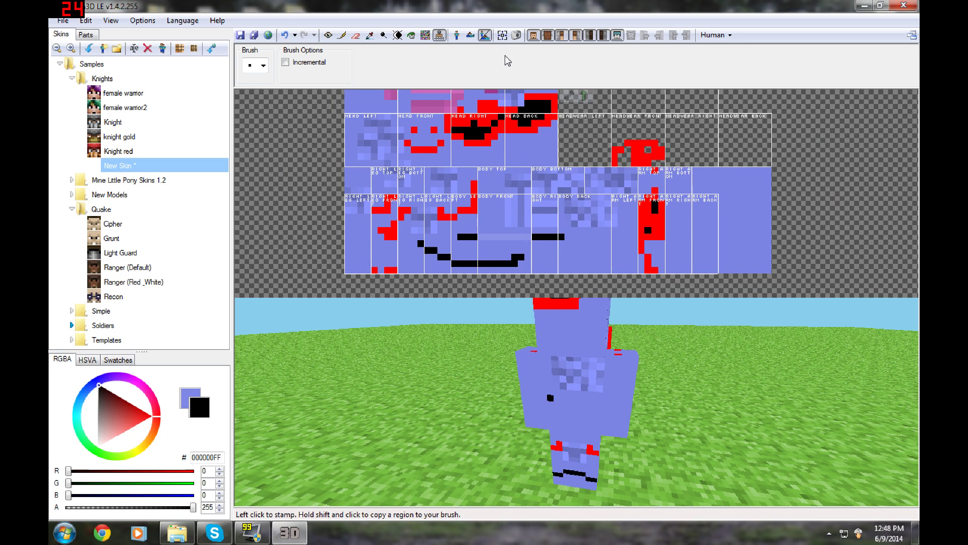
Switch to the perspective view and examine the whole model from behind.
{"action": "left_click", "coordinate": [457, 38]}
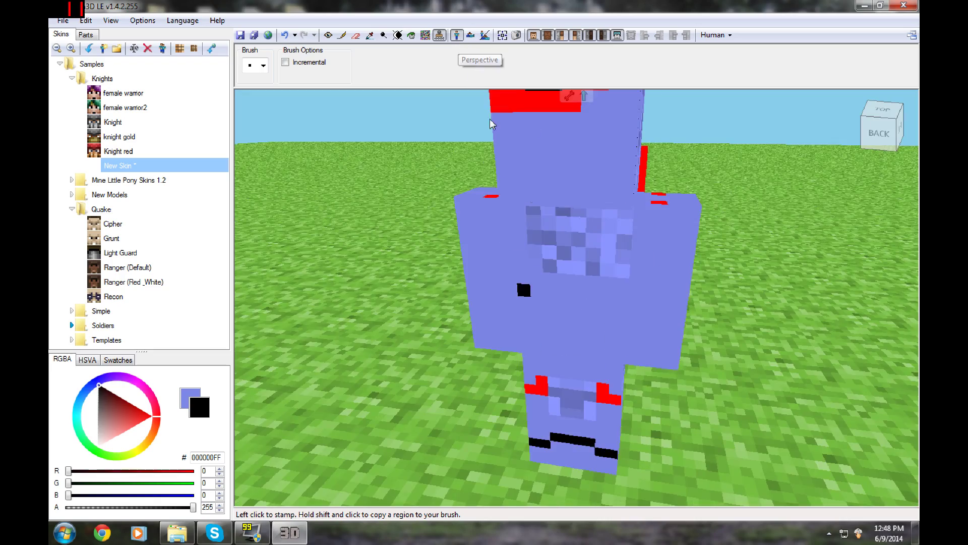
{"action": "scroll", "coordinate": [536, 232], "scroll_direction": "down", "scroll_amount": 5}
{"action": "right_click_drag", "start_coordinate": [469, 249], "coordinate": [496, 302]}
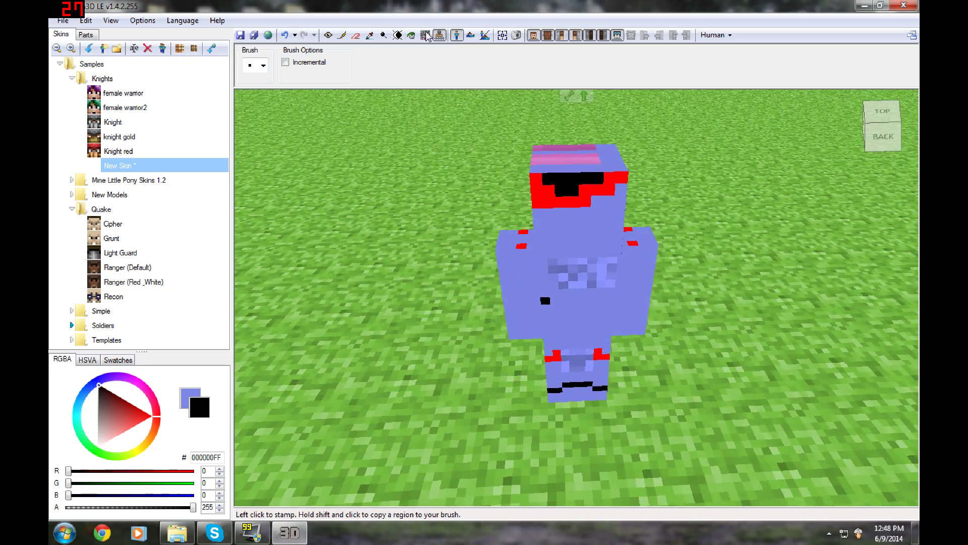
Switch to the 2D view and examine the complete flat skin texture.
{"action": "left_click", "coordinate": [473, 38]}
{"action": "scroll", "coordinate": [578, 224], "scroll_direction": "up", "scroll_amount": 3}
{"action": "scroll", "coordinate": [577, 221], "scroll_direction": "down", "scroll_amount": 3}
{"action": "right_click_drag", "start_coordinate": [576, 217], "coordinate": [598, 227]}
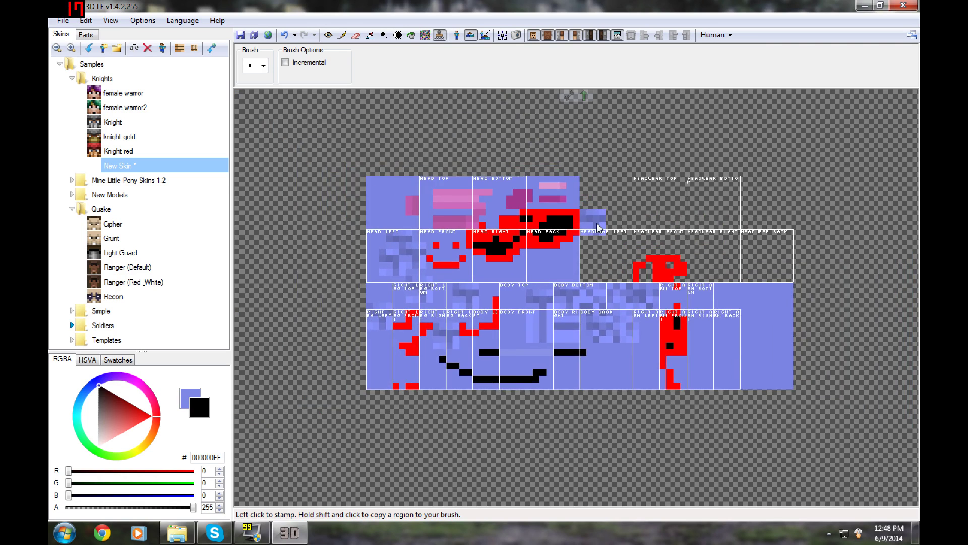
{"action": "scroll", "coordinate": [599, 227], "scroll_direction": "up", "scroll_amount": 1}
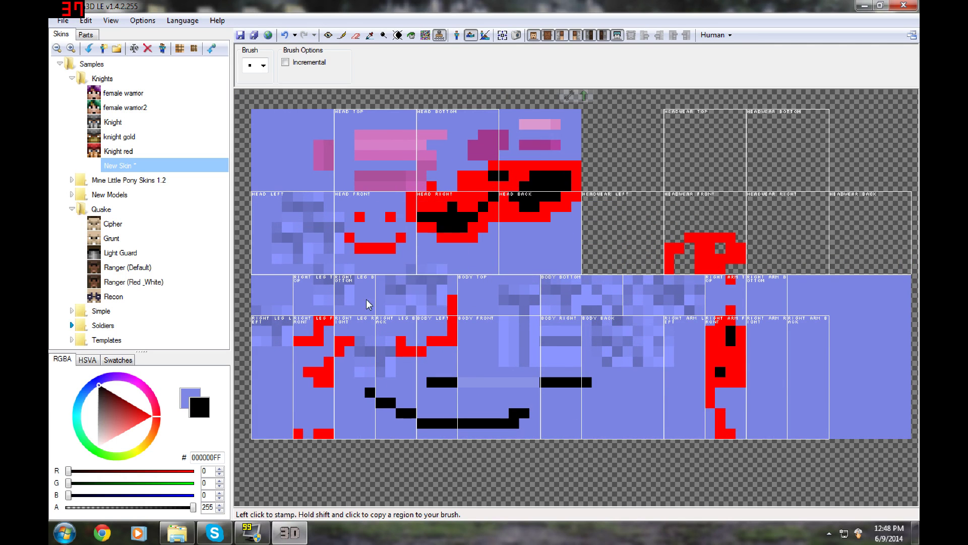
{"action": "mouse_move", "coordinate": [774, 352]}
{"action": "right_mouse_down"}
{"action": "mouse_move", "coordinate": [748, 350]}
{"action": "mouse_move", "coordinate": [808, 341]}
{"action": "mouse_move", "coordinate": [790, 345]}
{"action": "right_mouse_up"}
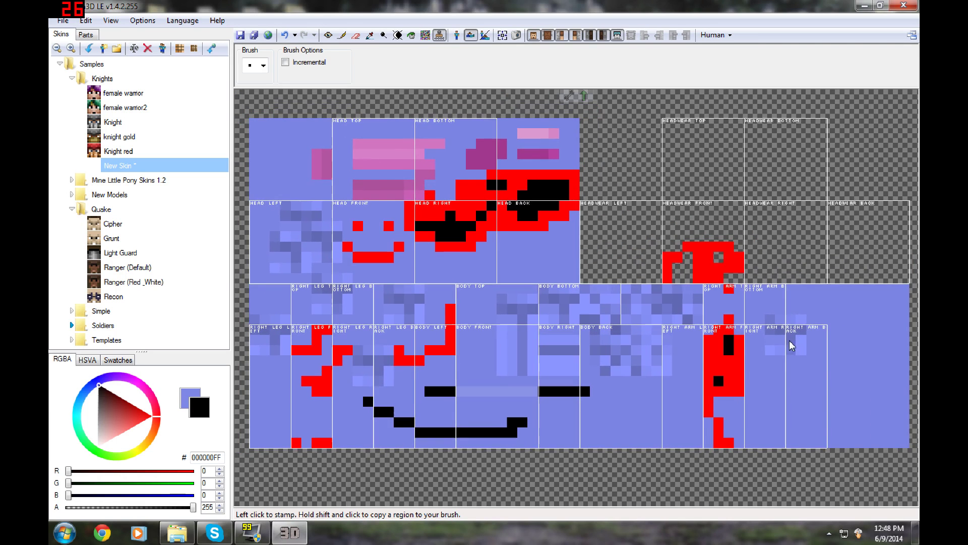
Switch to the split view with the texture above the 3D model, fitting the whole texture into its half.
{"action": "left_click", "coordinate": [485, 35]}
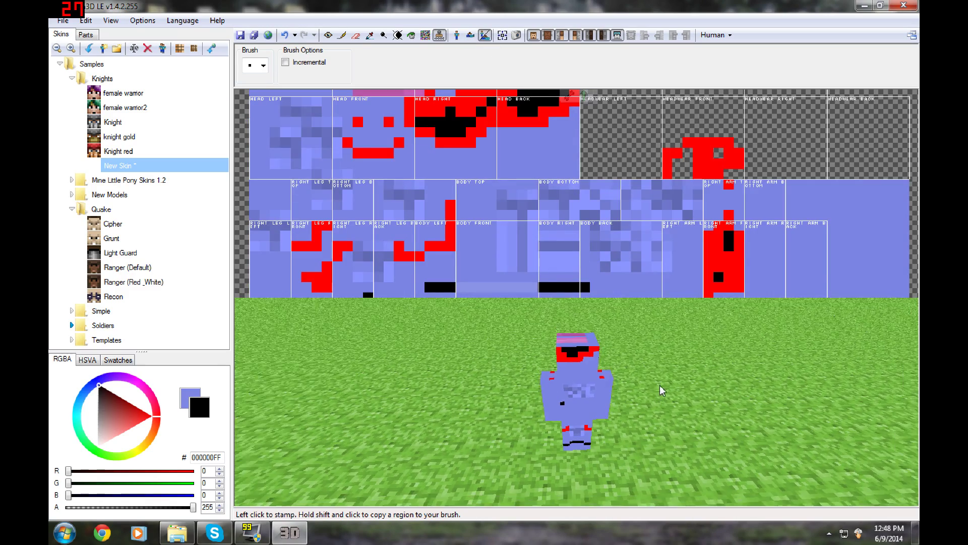
{"action": "scroll", "coordinate": [609, 207], "scroll_direction": "down", "scroll_amount": 2}
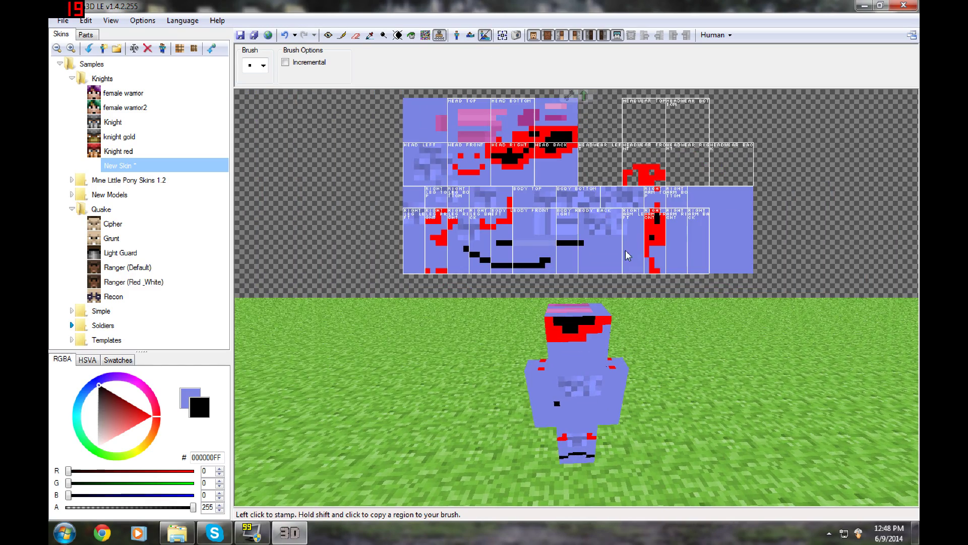
{"action": "right_click_drag", "start_coordinate": [607, 379], "coordinate": [584, 350]}
{"action": "scroll", "coordinate": [584, 351], "scroll_direction": "up", "scroll_amount": 2}
{"action": "scroll", "coordinate": [584, 356], "scroll_direction": "up", "scroll_amount": 1}
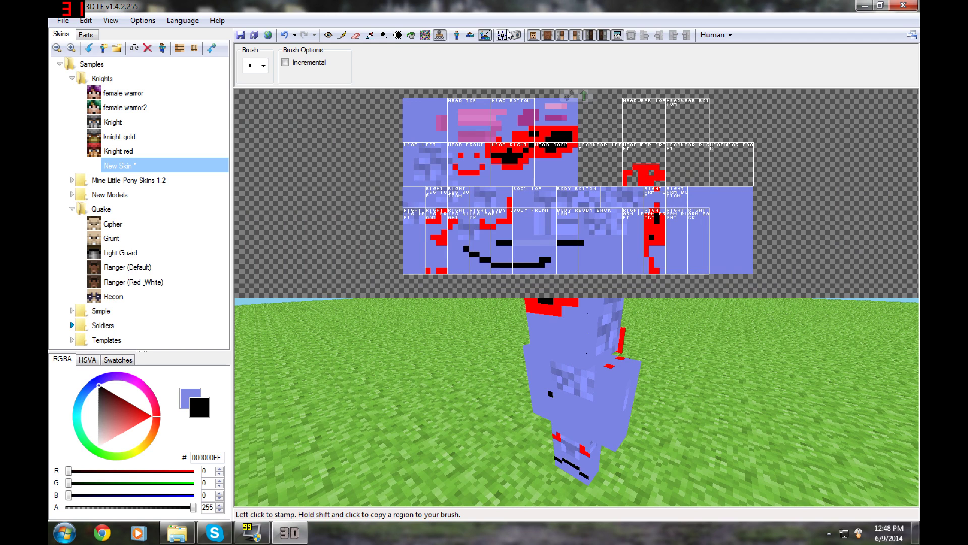
Reset the camera and view the model closer from the front.
{"action": "left_click", "coordinate": [517, 35]}
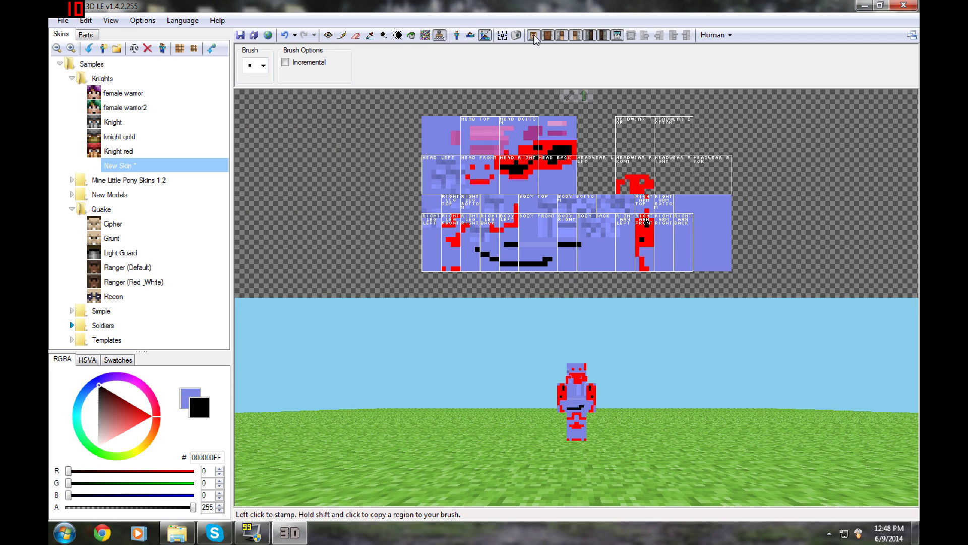
{"action": "scroll", "coordinate": [631, 346], "scroll_direction": "up", "scroll_amount": 3}
{"action": "scroll", "coordinate": [637, 393], "scroll_direction": "up", "scroll_amount": 2}
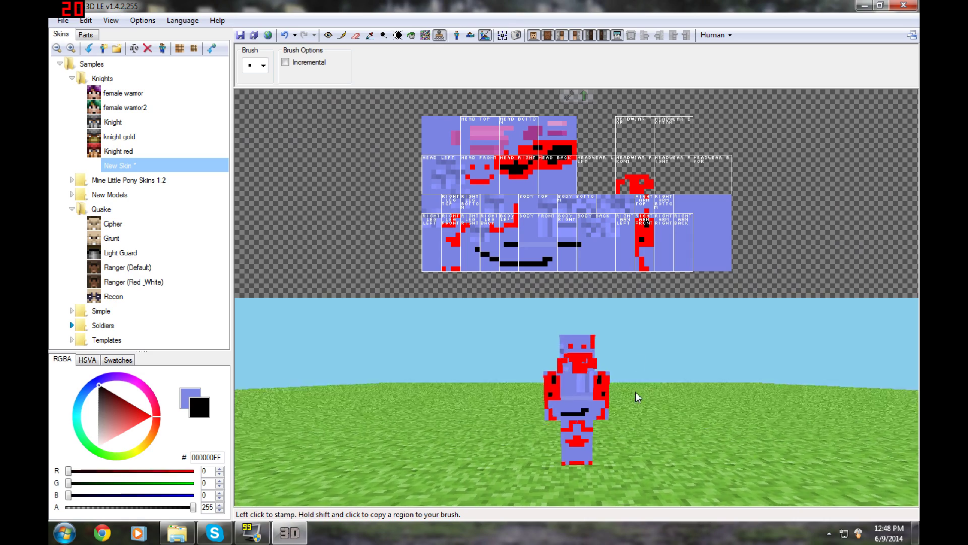
{"action": "scroll", "coordinate": [707, 430], "scroll_direction": "up", "scroll_amount": 3}
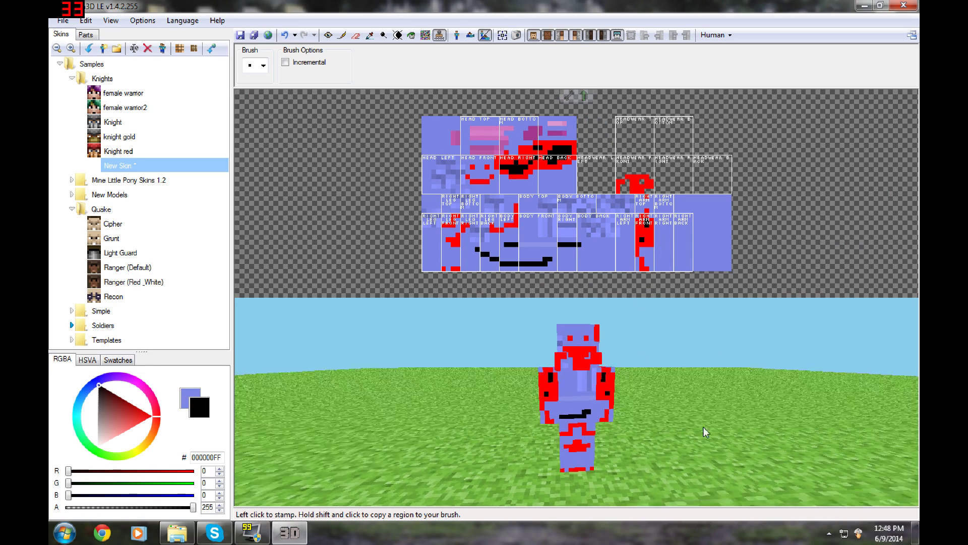
Hide the model's head and body, leaving the arms and legs displayed.
{"action": "right_click_drag", "start_coordinate": [706, 430], "coordinate": [729, 452]}
{"action": "left_click", "coordinate": [535, 37]}
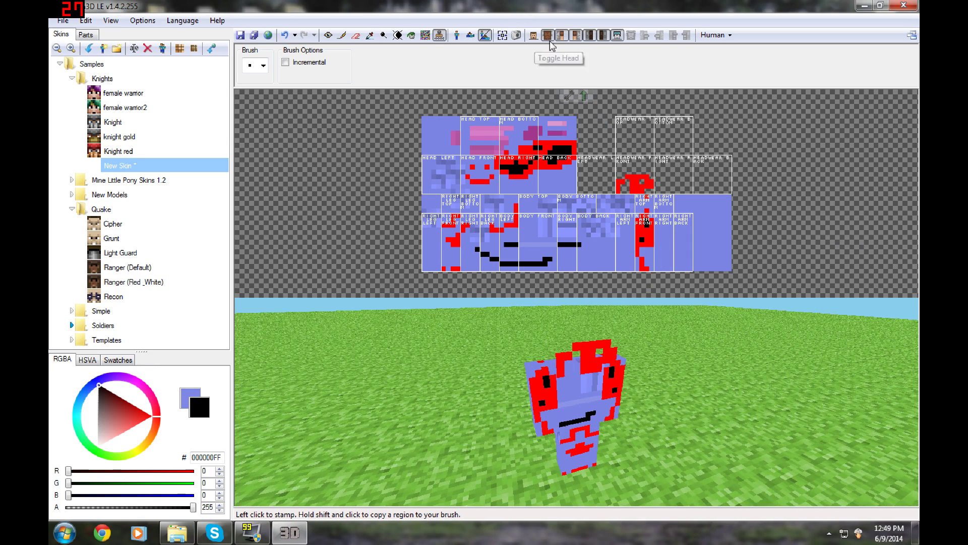
{"action": "mouse_move", "coordinate": [757, 323]}
{"action": "right_mouse_down"}
{"action": "mouse_move", "coordinate": [454, 384]}
{"action": "mouse_move", "coordinate": [505, 401]}
{"action": "mouse_move", "coordinate": [508, 389]}
{"action": "mouse_move", "coordinate": [659, 376]}
{"action": "right_mouse_up"}
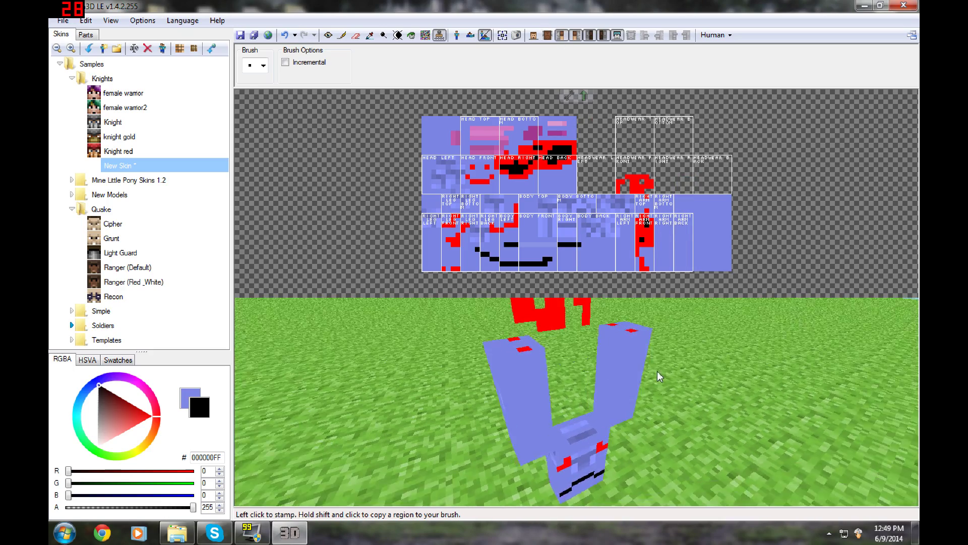
Stamp the copied noise pattern onto the inner side of the model's right arm.
{"action": "scroll", "coordinate": [659, 376], "scroll_direction": "up", "scroll_amount": 2}
{"action": "left_click_drag", "start_coordinate": [623, 389], "coordinate": [610, 420]}
{"action": "right_click_drag", "start_coordinate": [610, 420], "coordinate": [716, 282]}
{"action": "scroll", "coordinate": [775, 377], "scroll_direction": "down", "scroll_amount": 2}
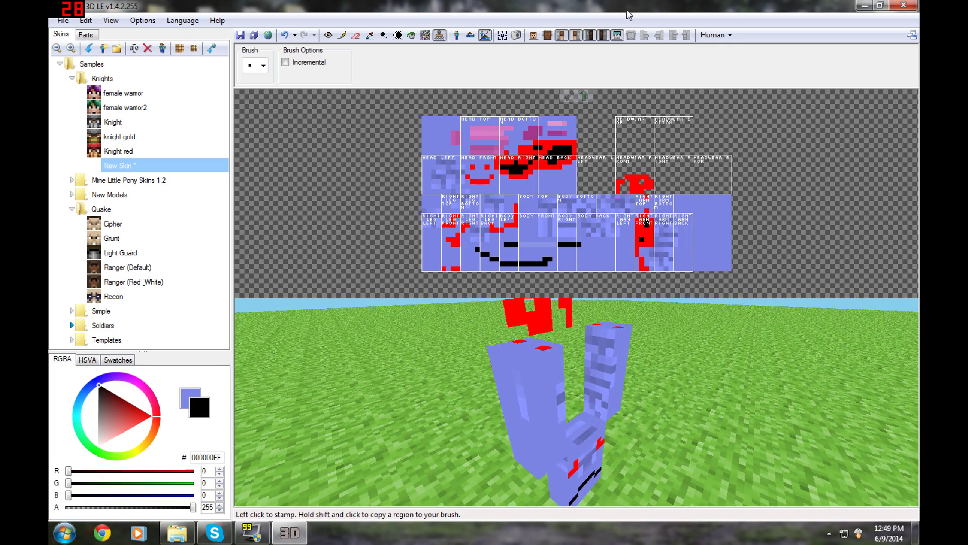
{"action": "mouse_move", "coordinate": [616, 406]}
{"action": "right_mouse_down"}
{"action": "mouse_move", "coordinate": [661, 346]}
{"action": "mouse_move", "coordinate": [703, 328]}
{"action": "right_mouse_up"}
{"action": "scroll", "coordinate": [703, 327], "scroll_direction": "down", "scroll_amount": 1}
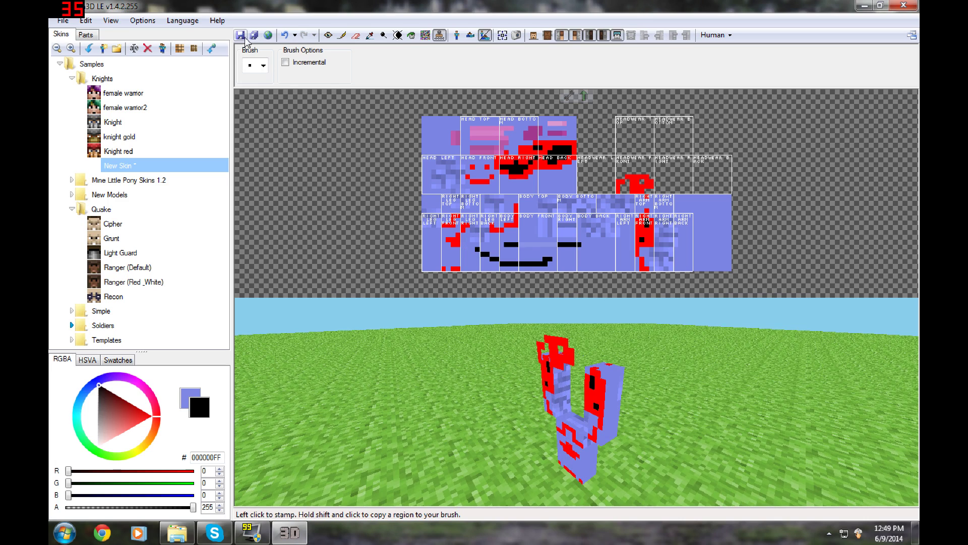
Save the painted skin and display the model's head and body again.
{"action": "left_click", "coordinate": [245, 38]}
{"action": "right_click_drag", "start_coordinate": [405, 384], "coordinate": [545, 361]}
{"action": "scroll", "coordinate": [544, 361], "scroll_direction": "down", "scroll_amount": 1}
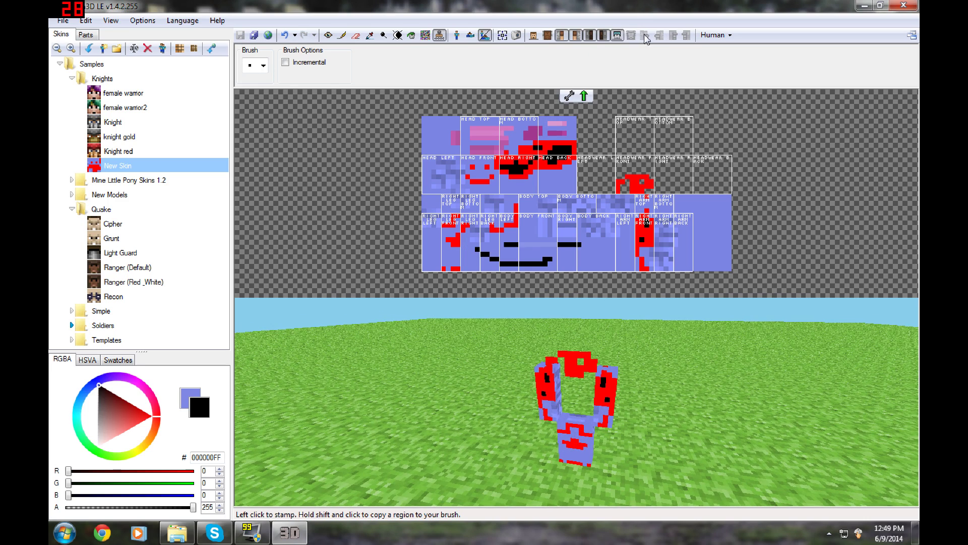
{"action": "left_click", "coordinate": [533, 36]}
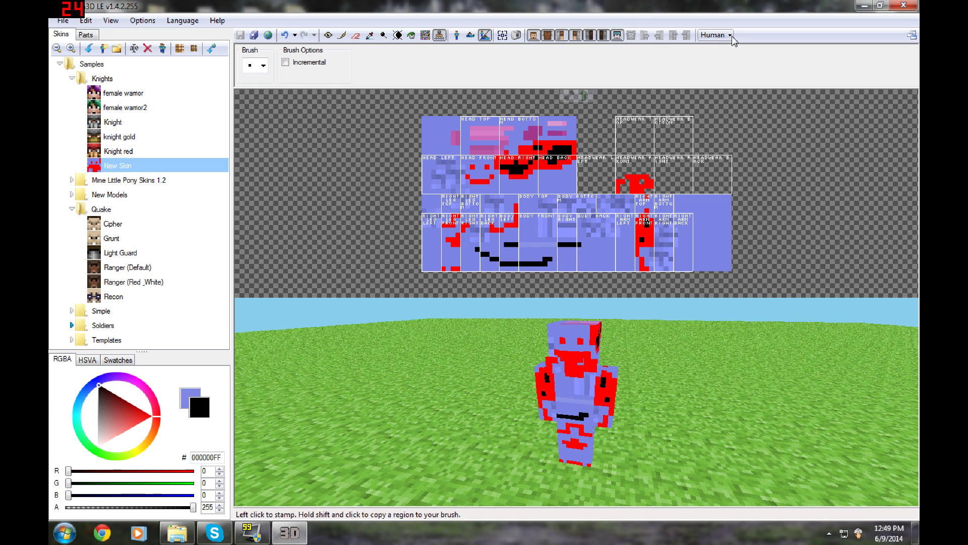
Change the skin's model to the passive mob Human (1.8), cropping the skin to match the model size.
{"action": "left_click", "coordinate": [729, 35]}
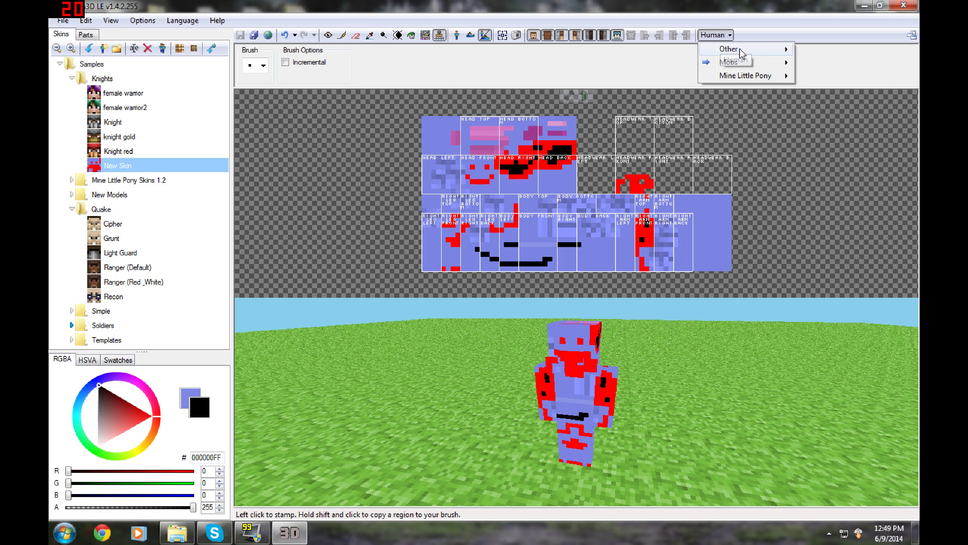
{"action": "mouse_move", "coordinate": [739, 52]}
{"action": "mouse_move", "coordinate": [758, 78]}
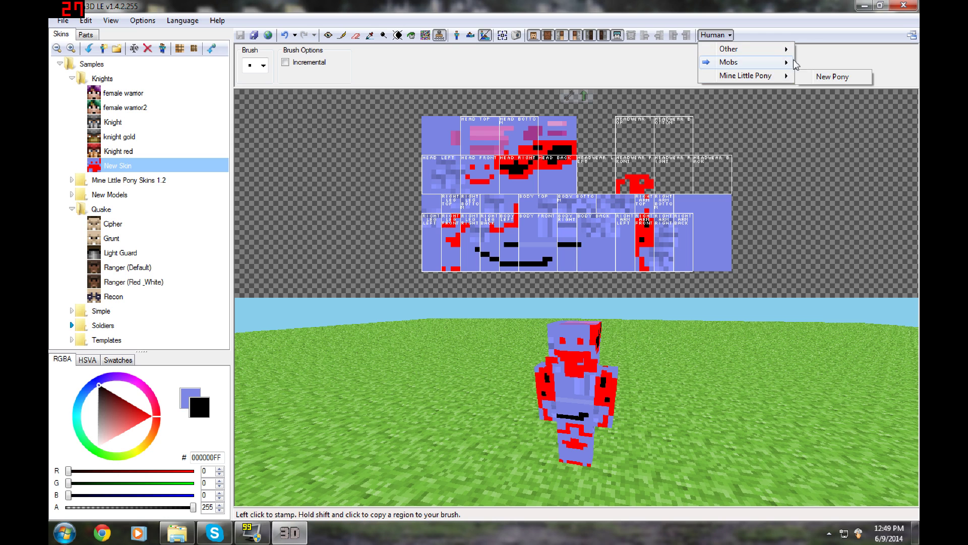
{"action": "mouse_move", "coordinate": [779, 66]}
{"action": "mouse_move", "coordinate": [819, 69]}
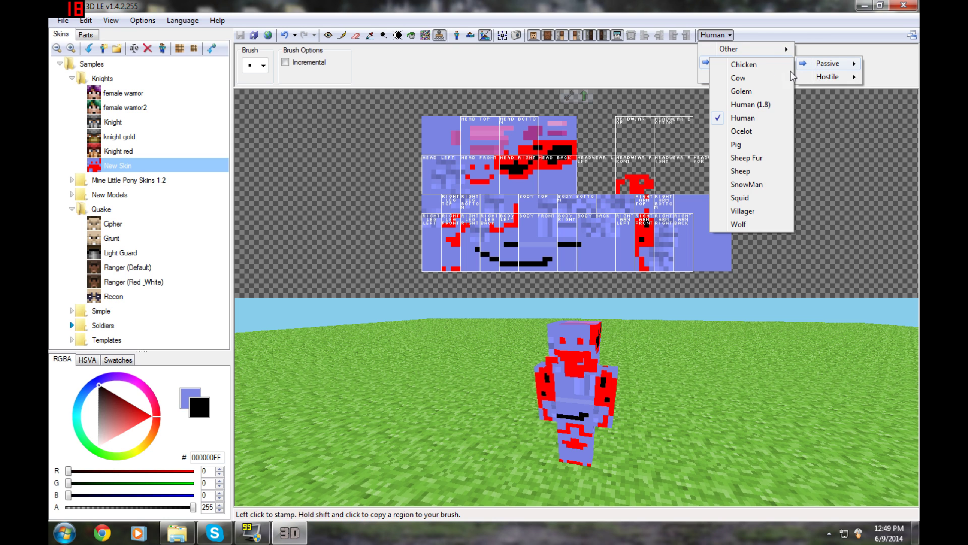
{"action": "left_click", "coordinate": [777, 105]}
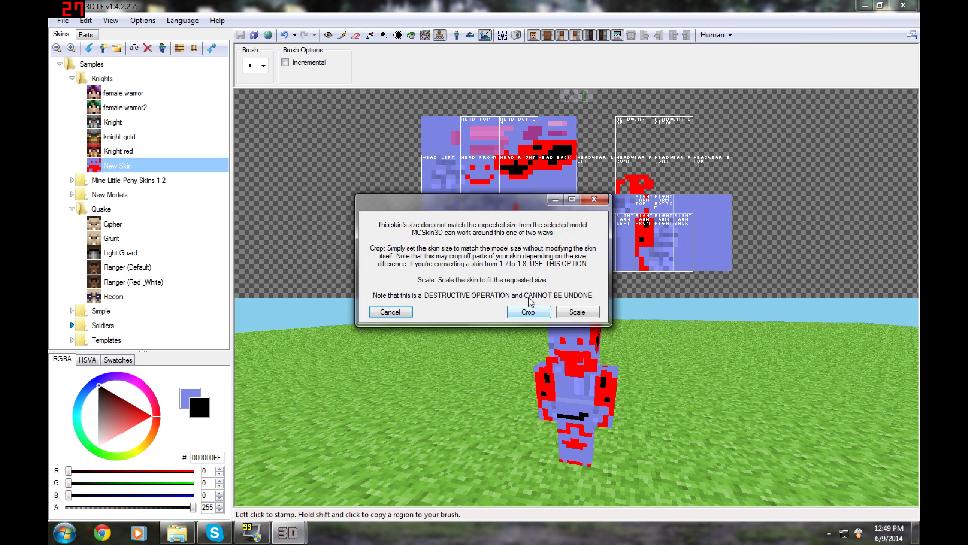
{"action": "left_click", "coordinate": [528, 311]}
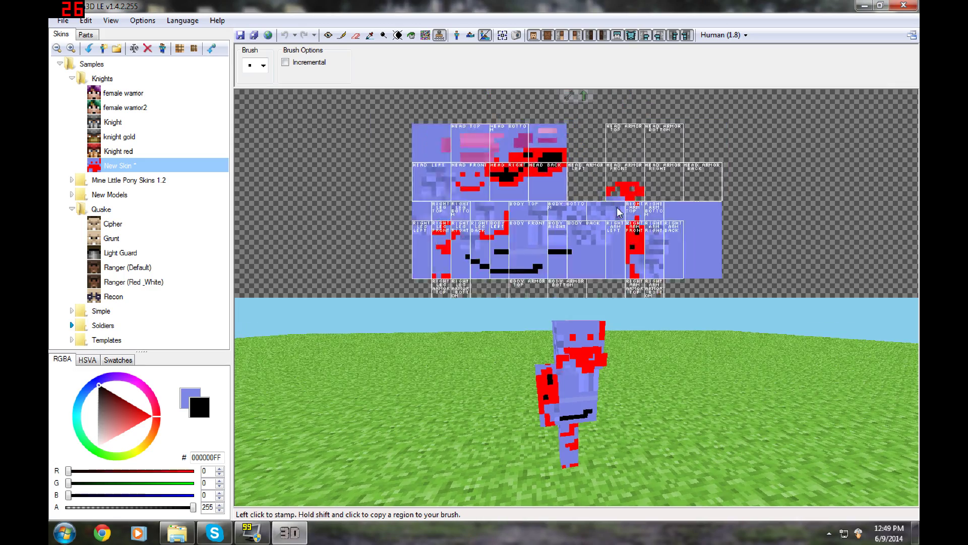
Examine the armor regions and the left arm and leg regions in the flat Human (1.8) texture.
{"action": "scroll", "coordinate": [619, 211], "scroll_direction": "up", "scroll_amount": 1}
{"action": "right_click_drag", "start_coordinate": [620, 212], "coordinate": [595, 90]}
{"action": "right_click_drag", "start_coordinate": [638, 342], "coordinate": [592, 372]}
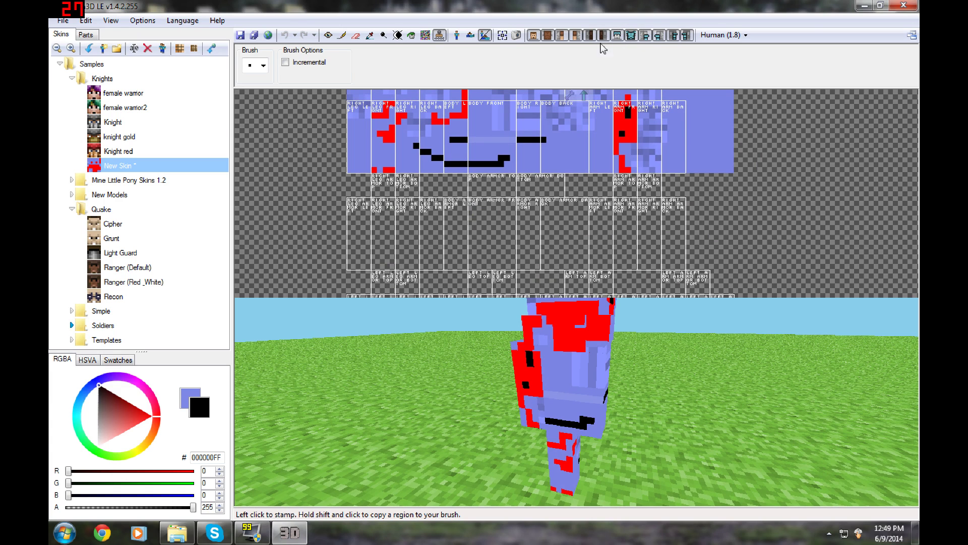
{"action": "left_click", "coordinate": [370, 36]}
{"action": "right_click_drag", "start_coordinate": [519, 295], "coordinate": [521, 230]}
{"action": "scroll", "coordinate": [524, 146], "scroll_direction": "down", "scroll_amount": 2}
{"action": "right_click_drag", "start_coordinate": [522, 134], "coordinate": [515, 172]}
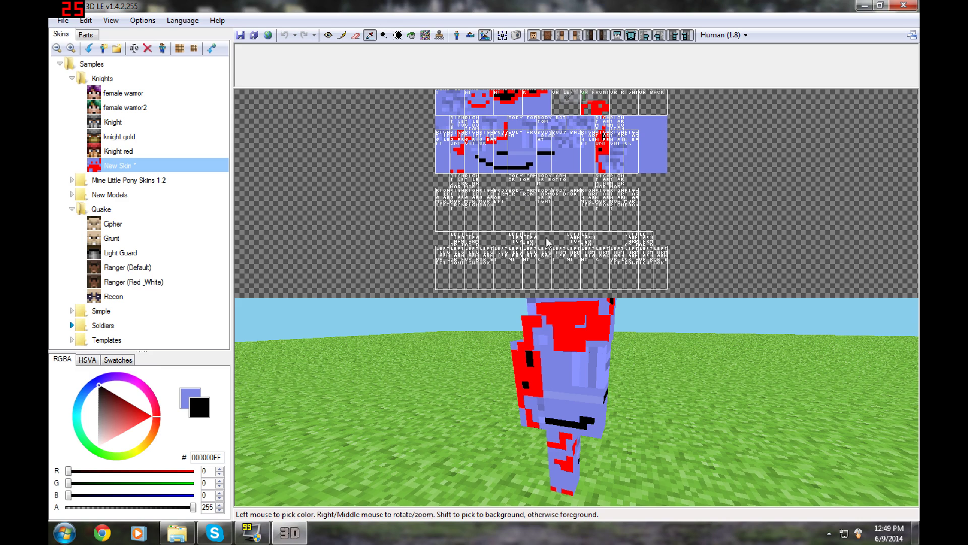
{"action": "scroll", "coordinate": [549, 216], "scroll_direction": "up", "scroll_amount": 3, "text": "ctrl"}
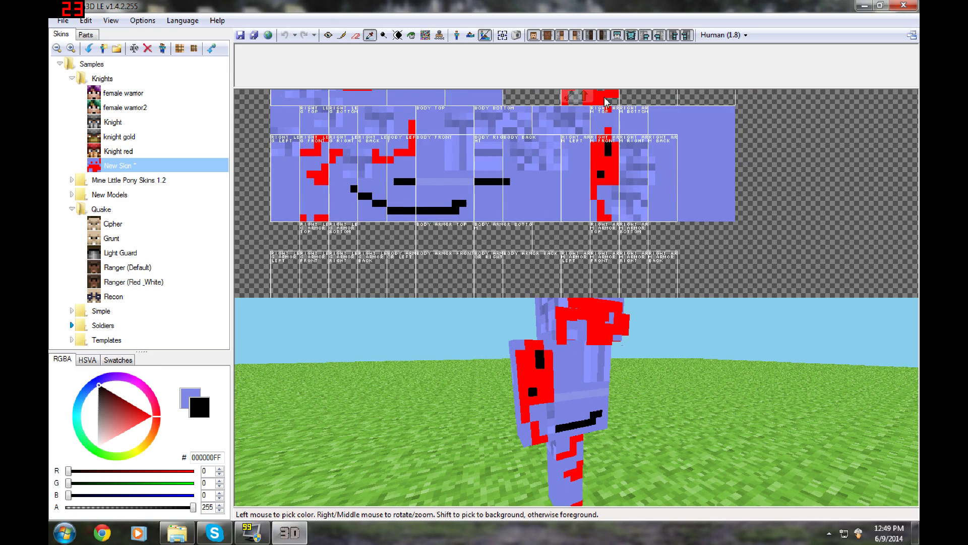
{"action": "left_click", "coordinate": [631, 35]}
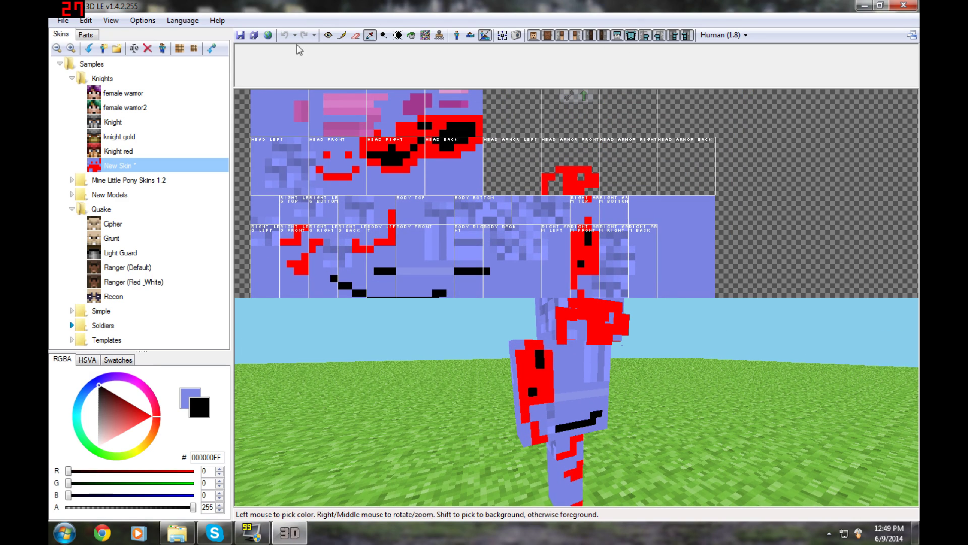
Pick red from the skin and paint a red square on the body armor front in the flat texture.
{"action": "left_click", "coordinate": [403, 135]}
{"action": "left_click", "coordinate": [342, 35]}
{"action": "scroll", "coordinate": [434, 151], "scroll_direction": "down", "scroll_amount": 5}
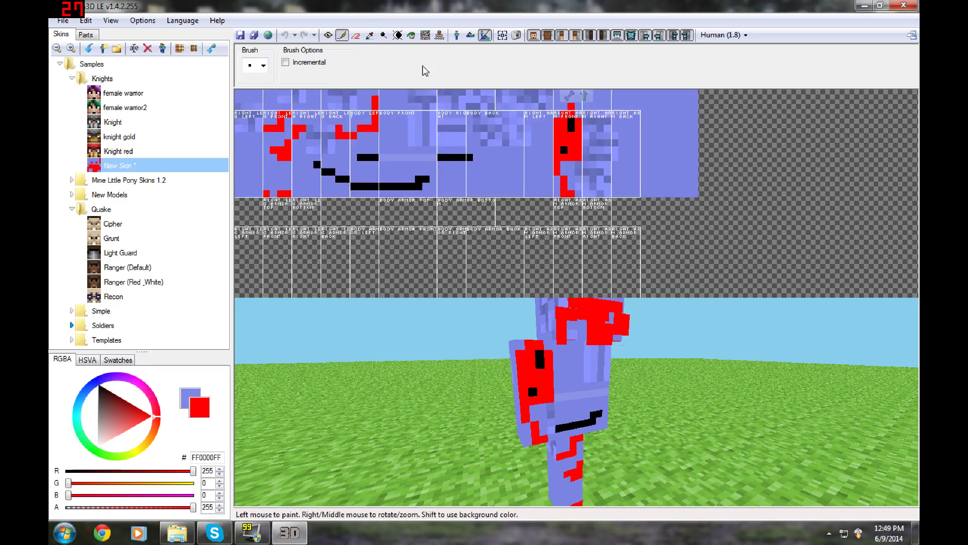
{"action": "left_click", "coordinate": [438, 201]}
{"action": "left_click", "coordinate": [450, 198]}
{"action": "mouse_move", "coordinate": [726, 386]}
{"action": "right_mouse_down"}
{"action": "mouse_move", "coordinate": [611, 416]}
{"action": "mouse_move", "coordinate": [580, 398]}
{"action": "right_mouse_up"}
{"action": "mouse_move", "coordinate": [575, 343]}
{"action": "right_mouse_down"}
{"action": "mouse_move", "coordinate": [463, 316]}
{"action": "mouse_move", "coordinate": [393, 312]}
{"action": "right_mouse_up"}
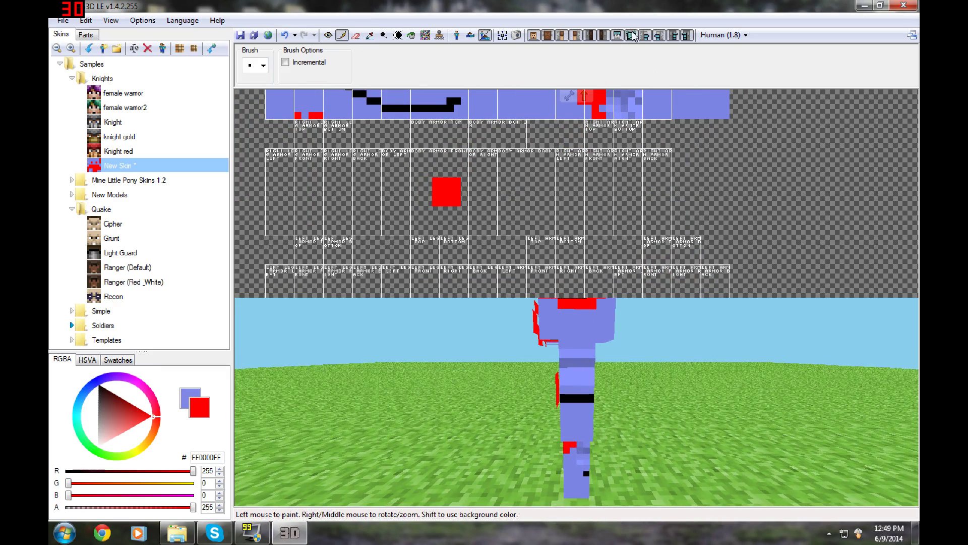
Toggle the body armor's visibility and paint a red spot on the 3D model's arm.
{"action": "left_click", "coordinate": [631, 35]}
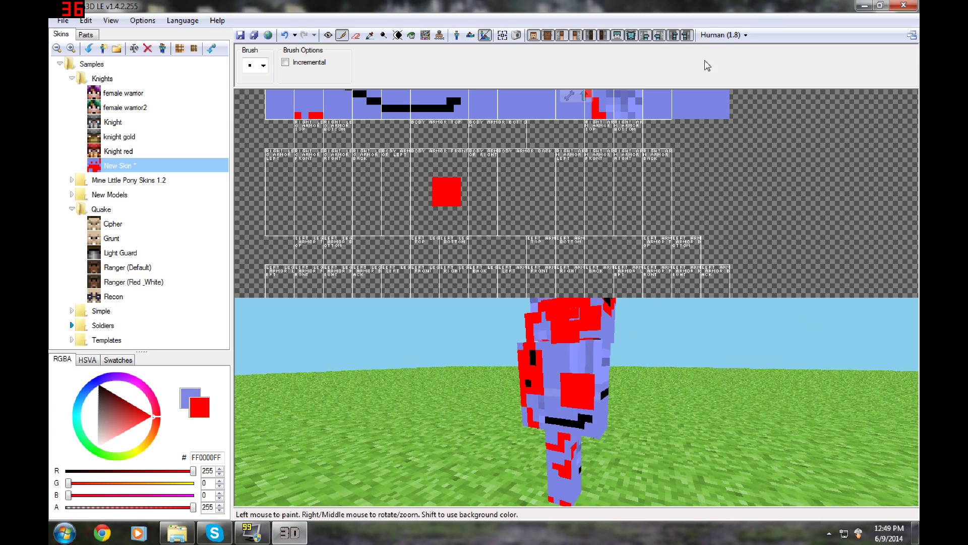
{"action": "left_click", "coordinate": [539, 419]}
{"action": "scroll", "coordinate": [625, 414], "scroll_direction": "down", "scroll_amount": 3}
{"action": "right_click_drag", "start_coordinate": [634, 417], "coordinate": [680, 406]}
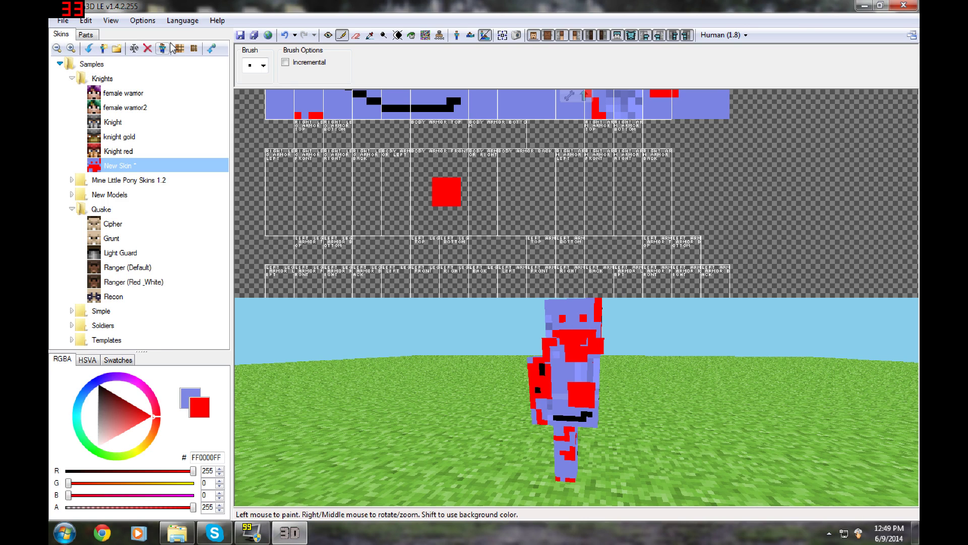
Enlarge the thumbnails in the skin list and shrink them back to their original size.
{"action": "left_click", "coordinate": [71, 50]}
{"action": "left_click", "coordinate": [71, 50]}
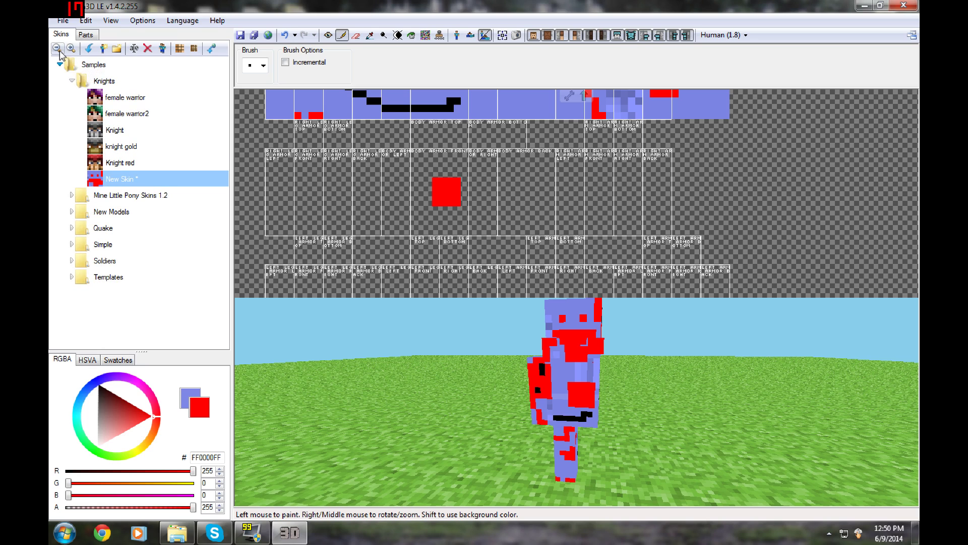
{"action": "left_click", "coordinate": [61, 52]}
{"action": "left_click", "coordinate": [61, 51]}
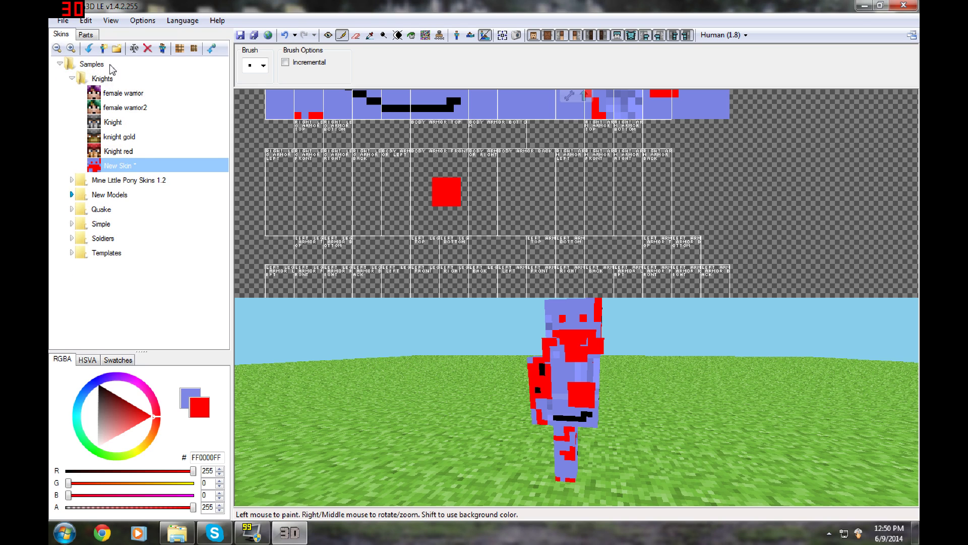
Import the elf skin file from the skins folder into the Knights folder.
{"action": "left_click", "coordinate": [91, 47]}
{"action": "left_click", "coordinate": [91, 49]}
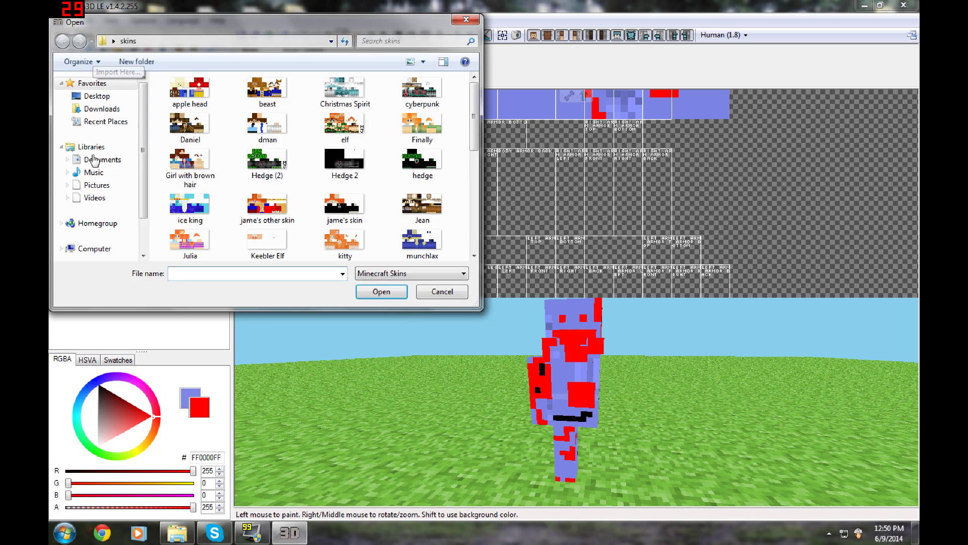
{"action": "double_click", "coordinate": [353, 130]}
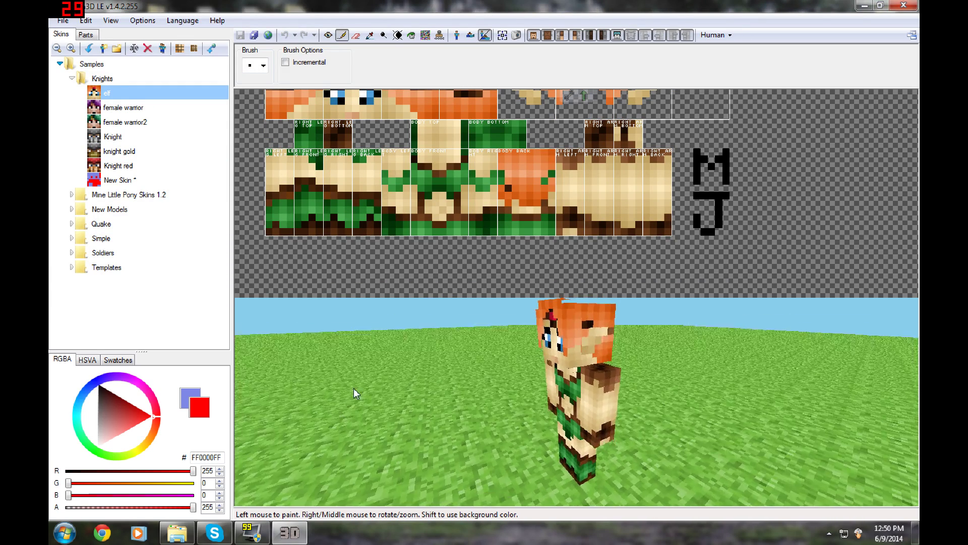
Create a new blank skin in the Knights folder and look through the model types offered under Other.
{"action": "left_click", "coordinate": [104, 50]}
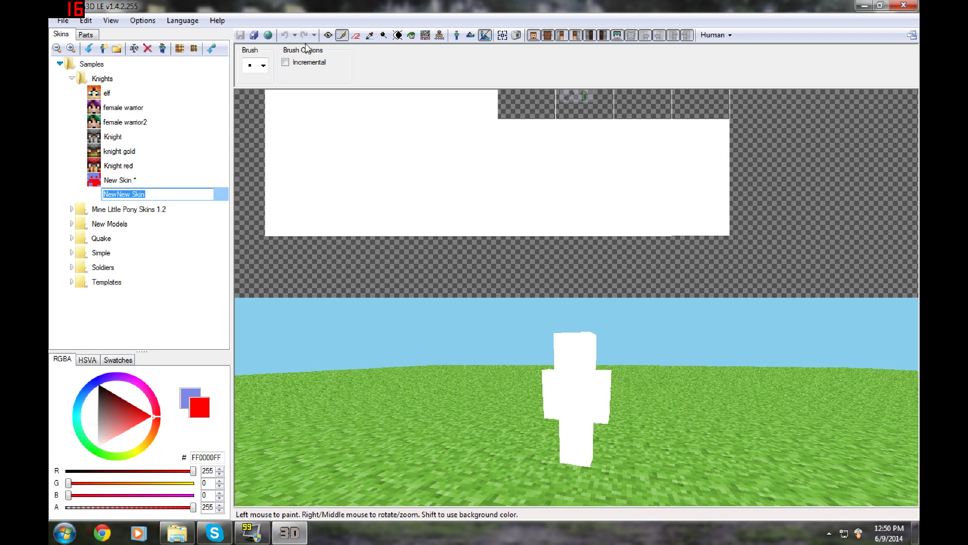
{"action": "scroll", "coordinate": [547, 183], "scroll_direction": "down", "scroll_amount": 2}
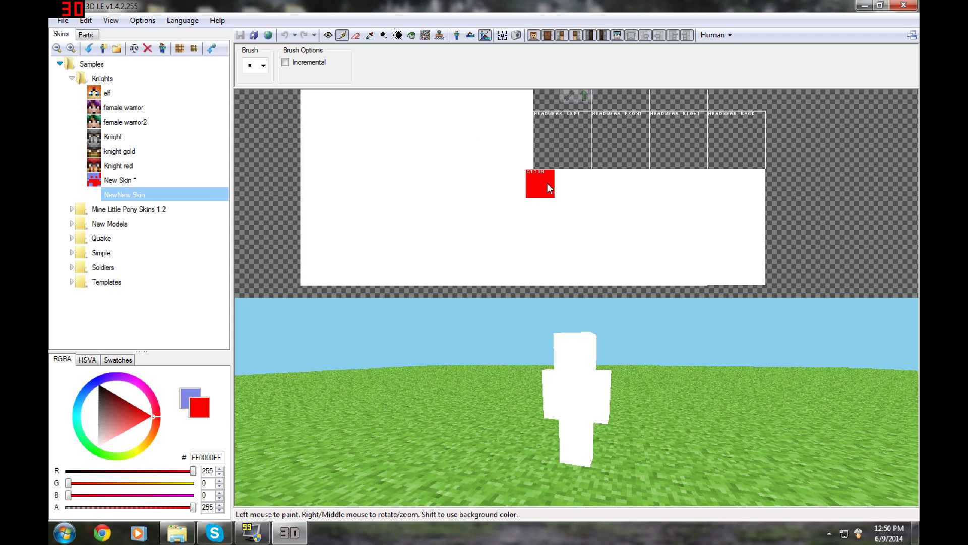
{"action": "left_click", "coordinate": [732, 34]}
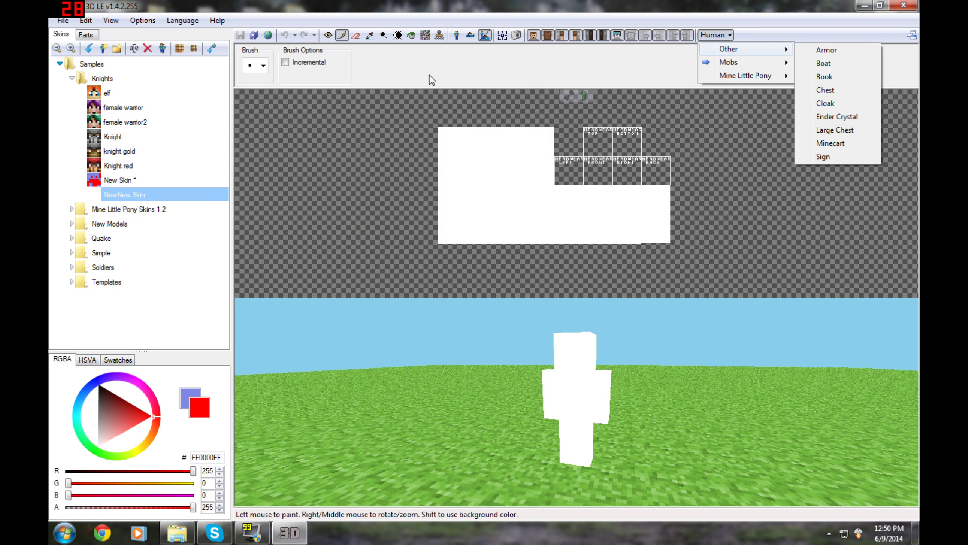
{"action": "left_click", "coordinate": [119, 50]}
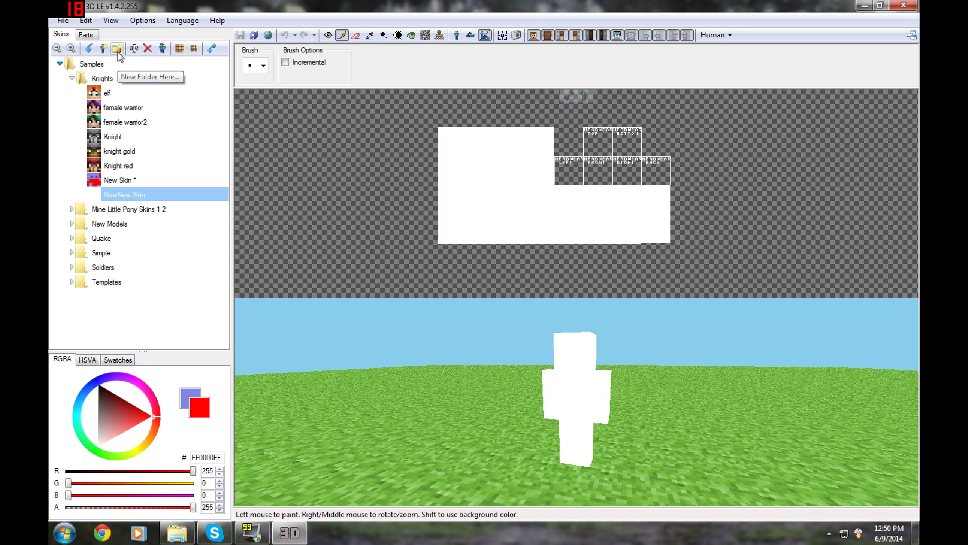
Create a folder named My skins inside the Knights folder.
{"action": "left_click", "coordinate": [118, 52]}
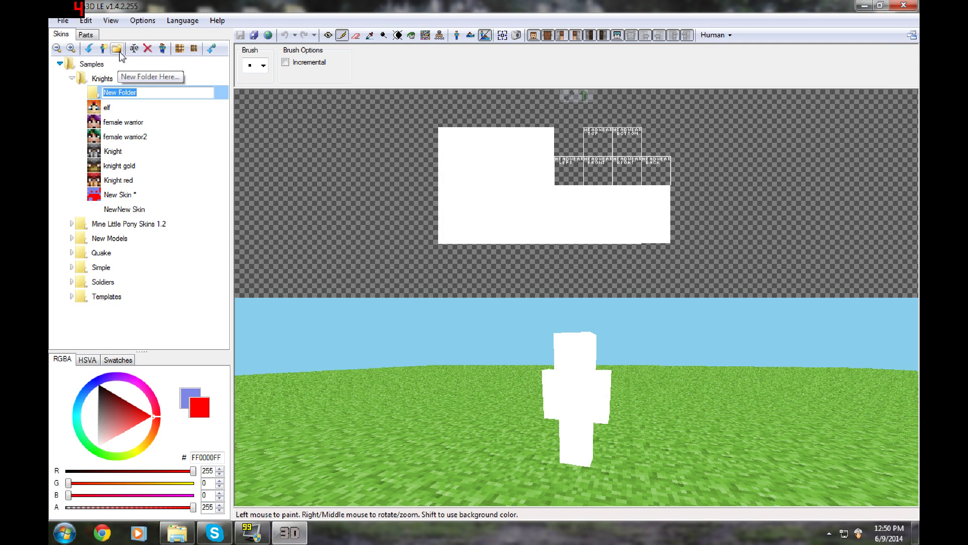
{"action": "type", "text": "My s"}
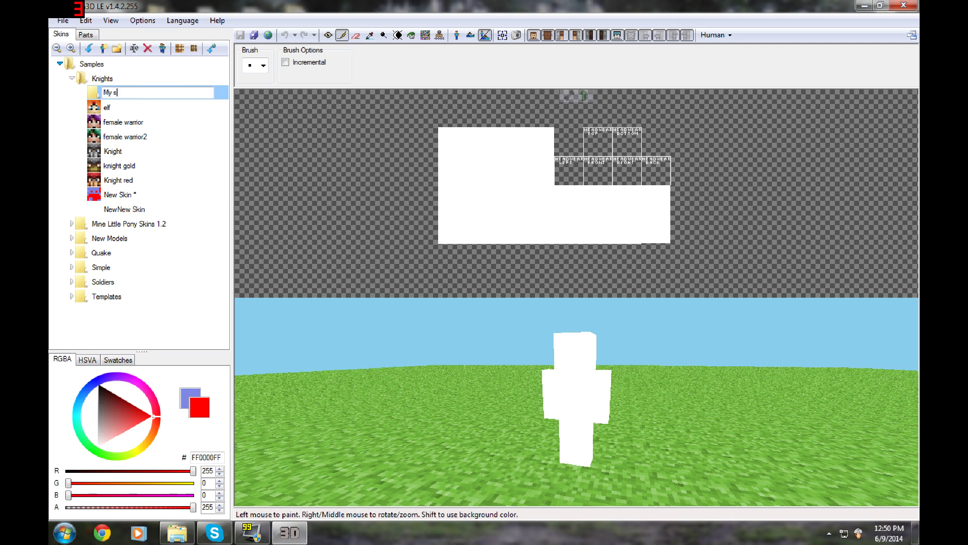
{"action": "type", "text": "kins"}
{"action": "key", "text": "Return"}
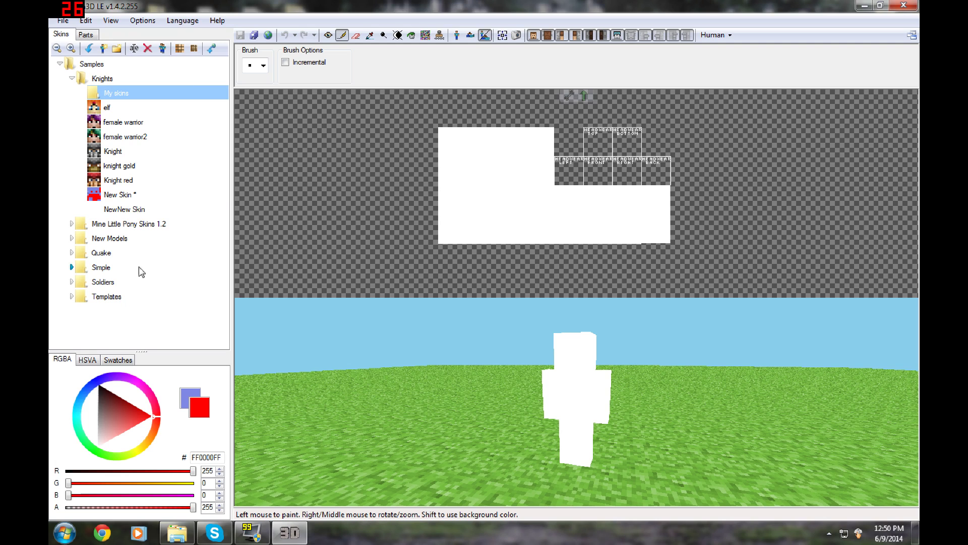
Rename the My skins folder to My skins 2.
{"action": "left_click", "coordinate": [134, 51]}
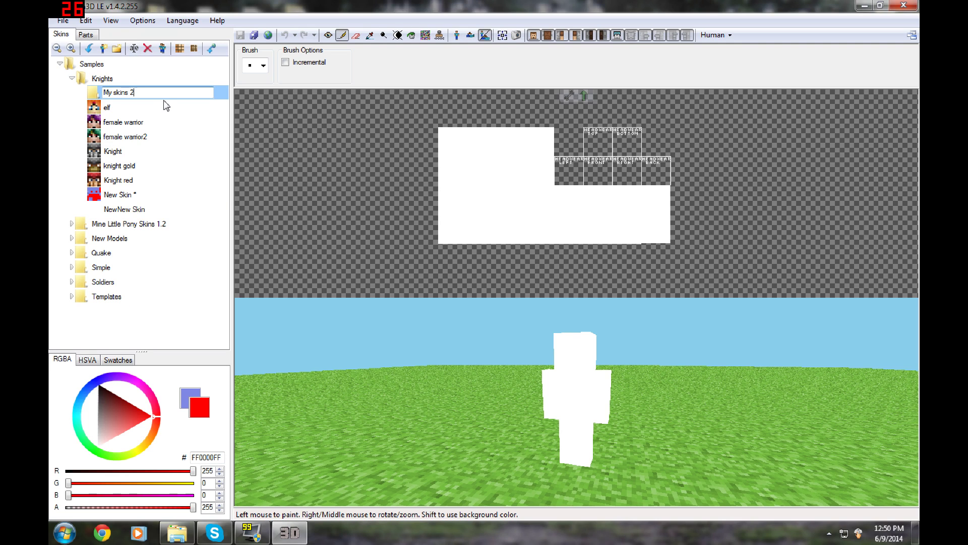
{"action": "type", "text": "2"}
{"action": "key", "text": "Return"}
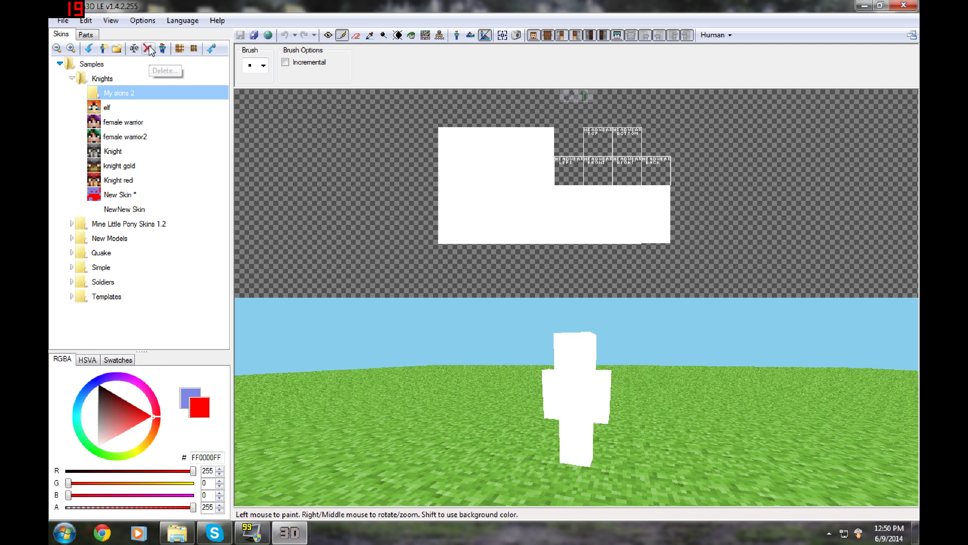
Permanently delete the female warrior skin from the Knights folder.
{"action": "left_click", "coordinate": [125, 123]}
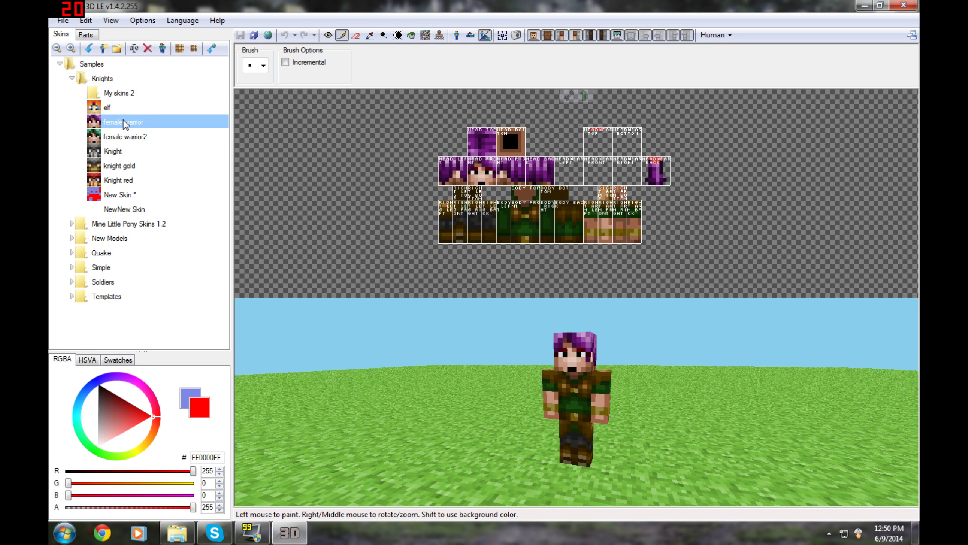
{"action": "left_click", "coordinate": [147, 49]}
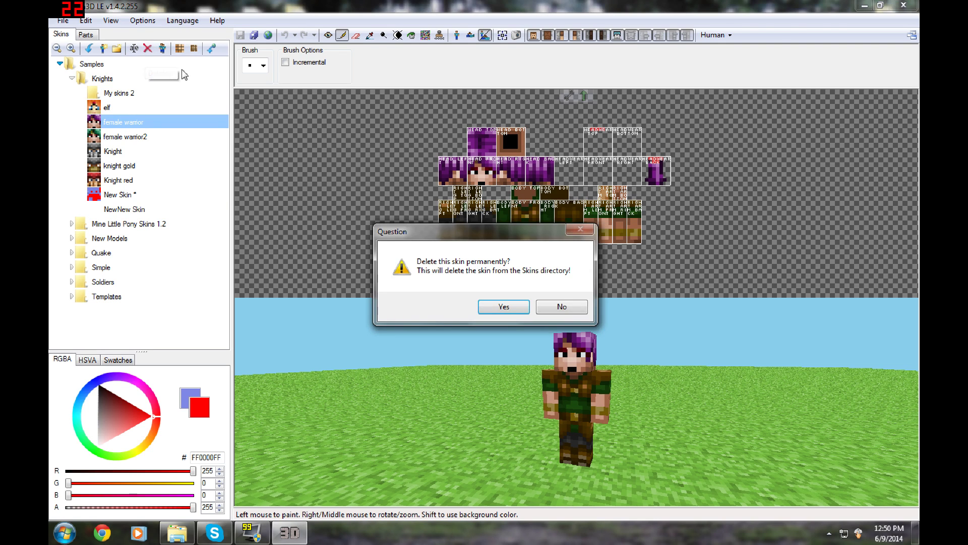
{"action": "left_click", "coordinate": [504, 308]}
Duplicate the elf skin in the Knights folder and inspect the copy's arm and body texture.
{"action": "left_click", "coordinate": [132, 108]}
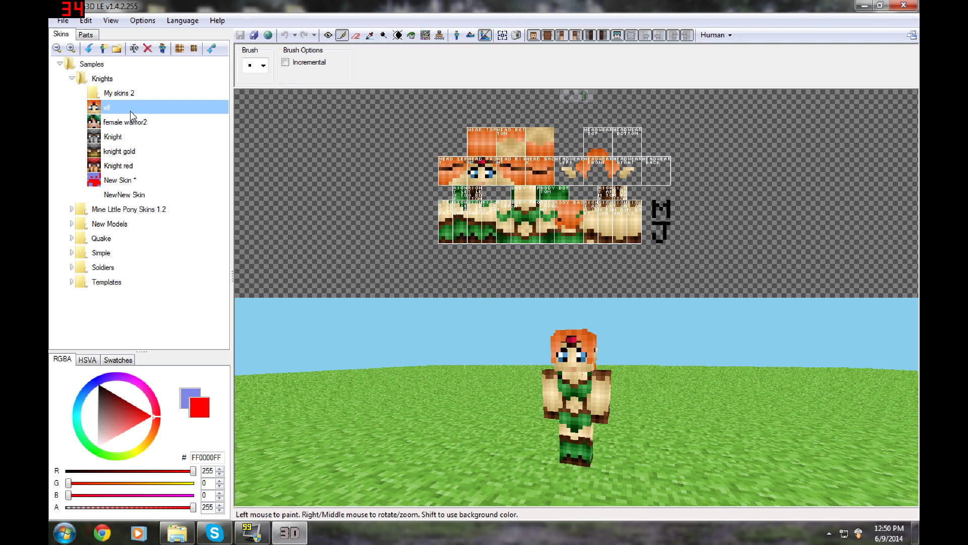
{"action": "left_click", "coordinate": [163, 48]}
{"action": "mouse_move", "coordinate": [402, 411]}
{"action": "right_mouse_down"}
{"action": "mouse_move", "coordinate": [561, 419]}
{"action": "mouse_move", "coordinate": [537, 389]}
{"action": "right_mouse_up"}
{"action": "left_click", "coordinate": [537, 389]}
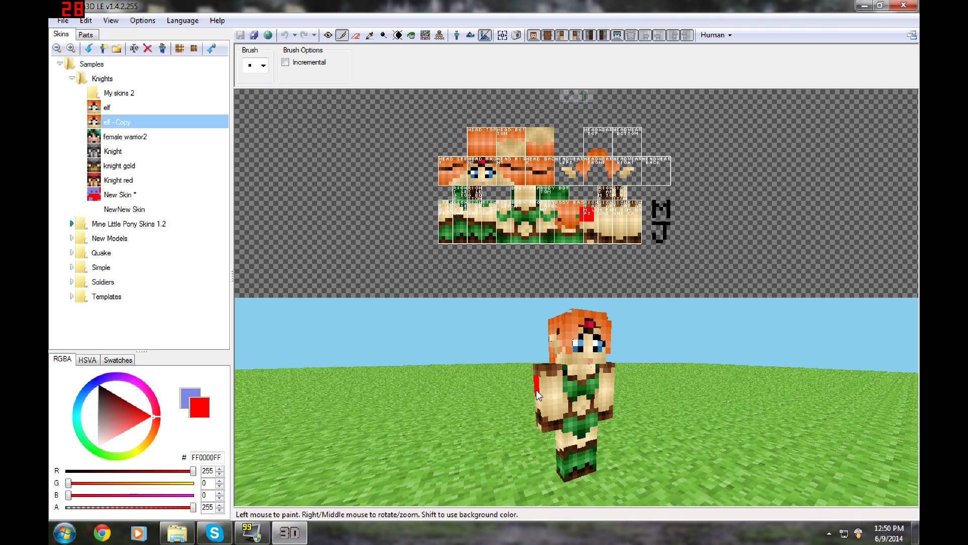
{"action": "scroll", "coordinate": [537, 390], "scroll_direction": "up", "scroll_amount": 4}
{"action": "scroll", "coordinate": [469, 186], "scroll_direction": "up", "scroll_amount": 3}
{"action": "mouse_move", "coordinate": [469, 186]}
{"action": "right_mouse_down"}
{"action": "mouse_move", "coordinate": [522, 190]}
{"action": "mouse_move", "coordinate": [564, 150]}
{"action": "mouse_move", "coordinate": [542, 109]}
{"action": "mouse_move", "coordinate": [413, 109]}
{"action": "right_mouse_up"}
{"action": "scroll", "coordinate": [521, 189], "scroll_direction": "up", "scroll_amount": 2}
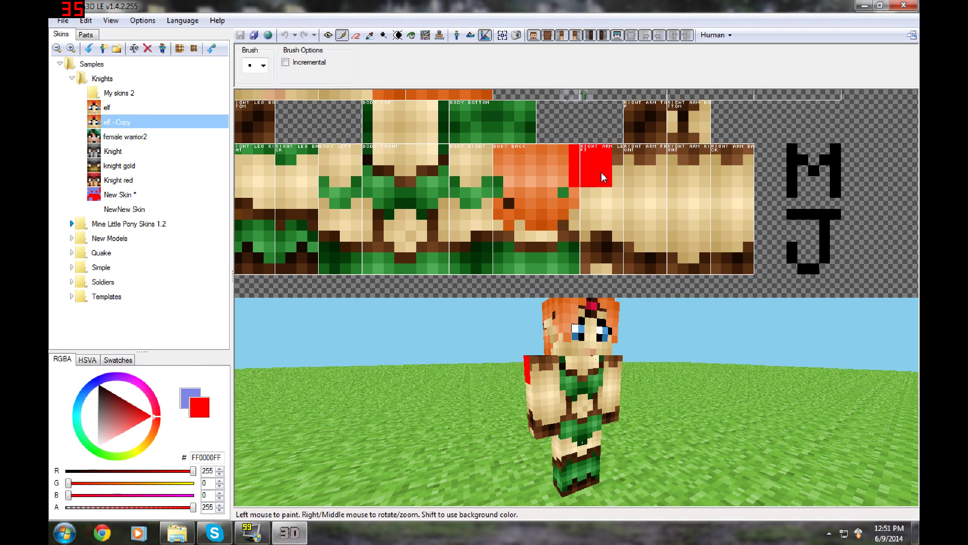
Paint all arm faces of the elf copy solid red, including the arm tops and bottoms, and compare it with the original elf skin.
{"action": "mouse_move", "coordinate": [602, 174]}
{"action": "left_mouse_down"}
{"action": "mouse_move", "coordinate": [721, 172]}
{"action": "mouse_move", "coordinate": [736, 257]}
{"action": "mouse_move", "coordinate": [655, 262]}
{"action": "mouse_move", "coordinate": [604, 227]}
{"action": "mouse_move", "coordinate": [610, 238]}
{"action": "mouse_move", "coordinate": [744, 258]}
{"action": "left_mouse_up"}
{"action": "mouse_move", "coordinate": [523, 426]}
{"action": "right_mouse_down"}
{"action": "mouse_move", "coordinate": [355, 458]}
{"action": "mouse_move", "coordinate": [308, 429]}
{"action": "right_mouse_up"}
{"action": "left_click", "coordinate": [141, 108]}
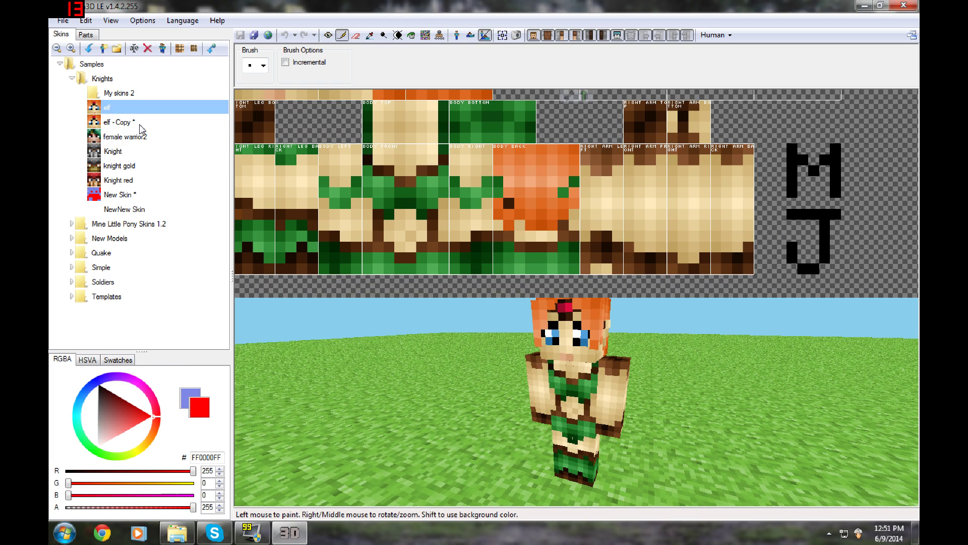
{"action": "left_click", "coordinate": [140, 124]}
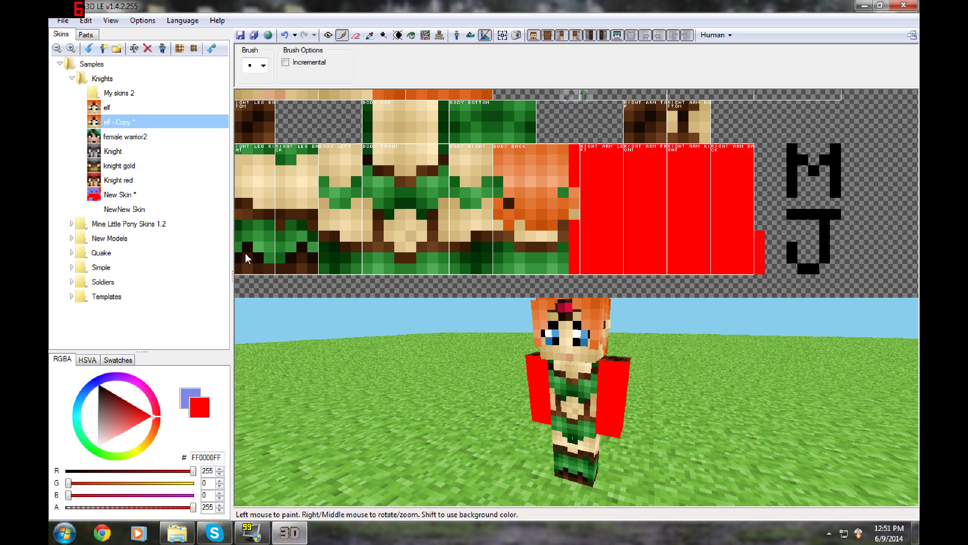
{"action": "right_click_drag", "start_coordinate": [373, 433], "coordinate": [630, 383]}
{"action": "mouse_move", "coordinate": [641, 150]}
{"action": "left_mouse_down"}
{"action": "mouse_move", "coordinate": [654, 134]}
{"action": "mouse_move", "coordinate": [706, 126]}
{"action": "left_mouse_up"}
{"action": "right_click_drag", "start_coordinate": [641, 368], "coordinate": [504, 394]}
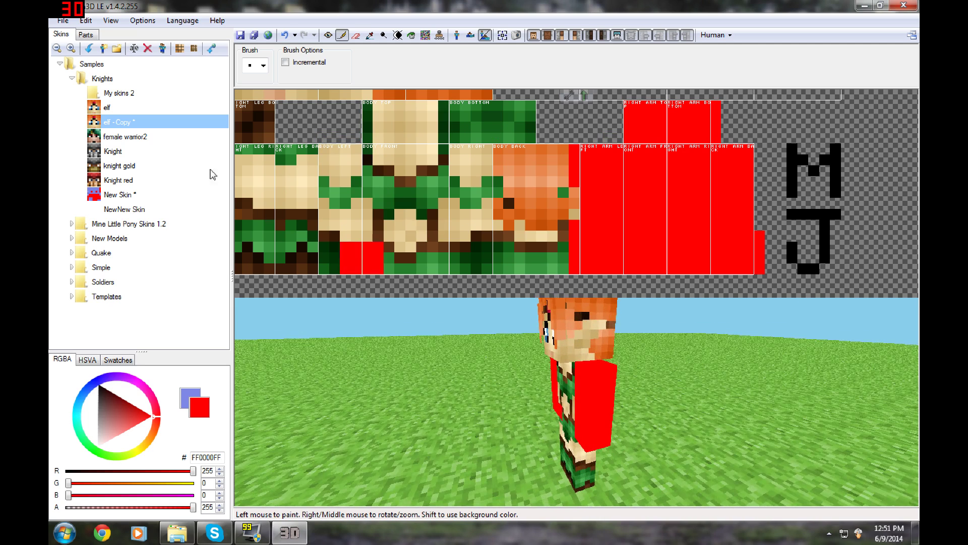
Decrease the resolution of the elf copy, accepting the irreversible change, and inspect its enlarged head pixels and the model.
{"action": "left_click", "coordinate": [179, 48]}
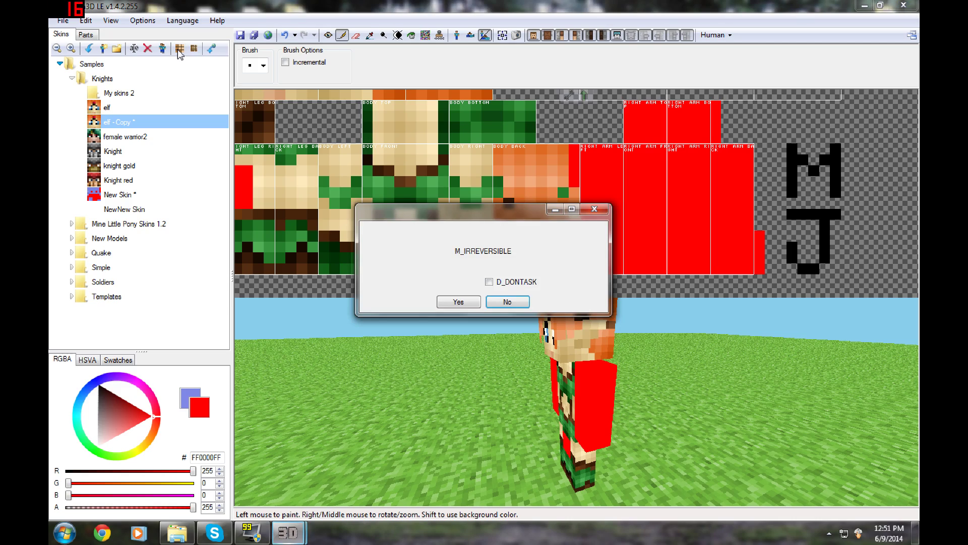
{"action": "left_click", "coordinate": [468, 302]}
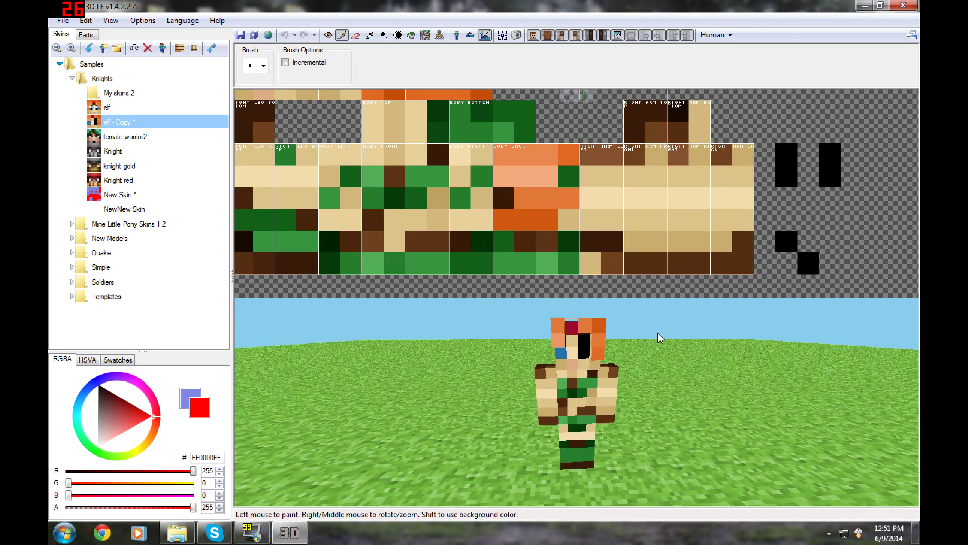
{"action": "scroll", "coordinate": [658, 333], "scroll_direction": "down", "scroll_amount": 3}
{"action": "right_click_drag", "start_coordinate": [416, 114], "coordinate": [699, 201]}
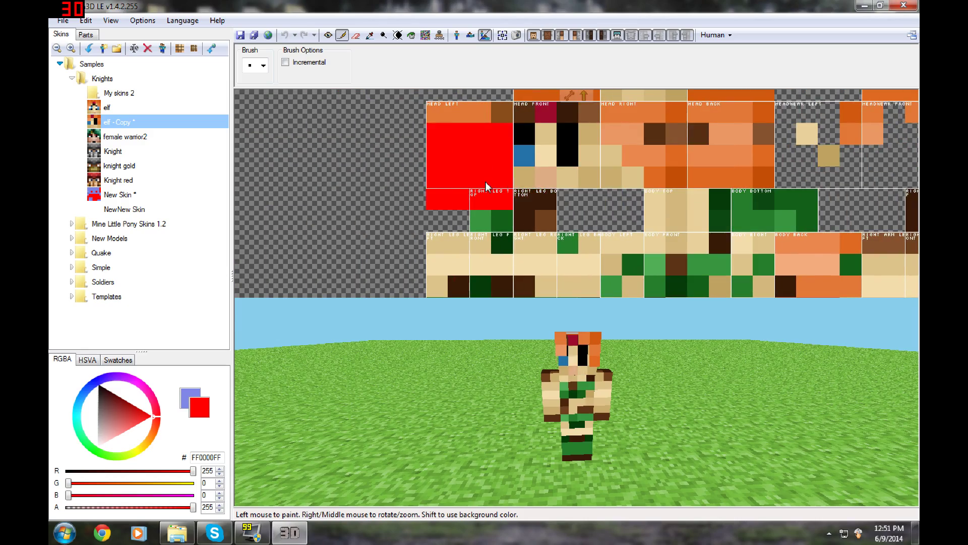
{"action": "scroll", "coordinate": [486, 182], "scroll_direction": "up", "scroll_amount": 3}
{"action": "right_click_drag", "start_coordinate": [485, 181], "coordinate": [476, 231]}
{"action": "scroll", "coordinate": [469, 235], "scroll_direction": "up", "scroll_amount": 7}
{"action": "scroll", "coordinate": [648, 445], "scroll_direction": "down", "scroll_amount": 2}
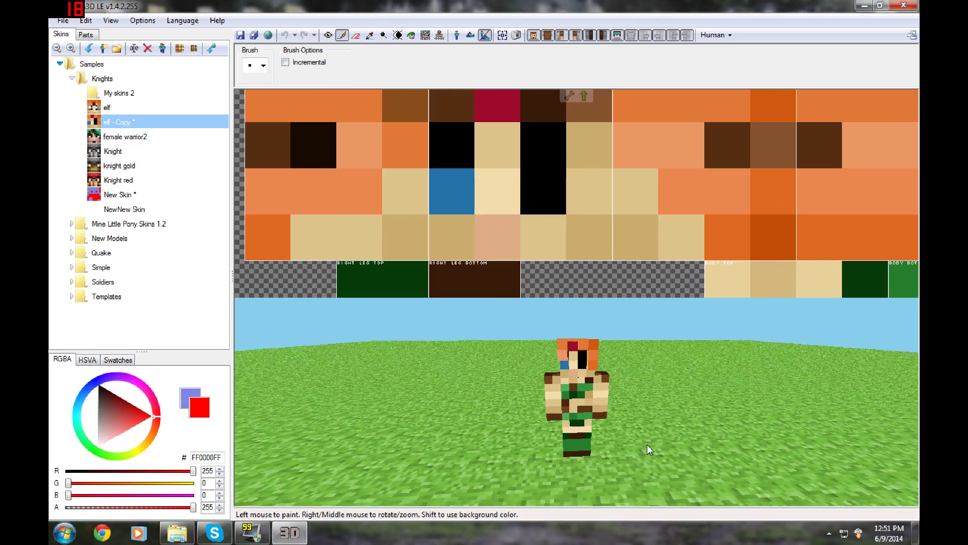
{"action": "right_click_drag", "start_coordinate": [647, 445], "coordinate": [663, 418]}
Clone the original elf skin in the Knights folder once more.
{"action": "left_click", "coordinate": [108, 107]}
{"action": "right_click", "coordinate": [117, 108]}
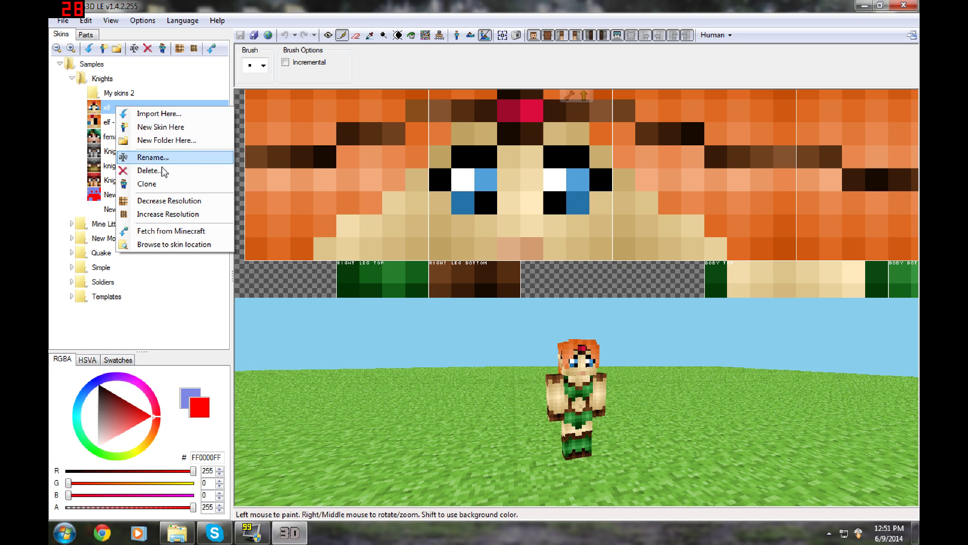
{"action": "left_click", "coordinate": [158, 184]}
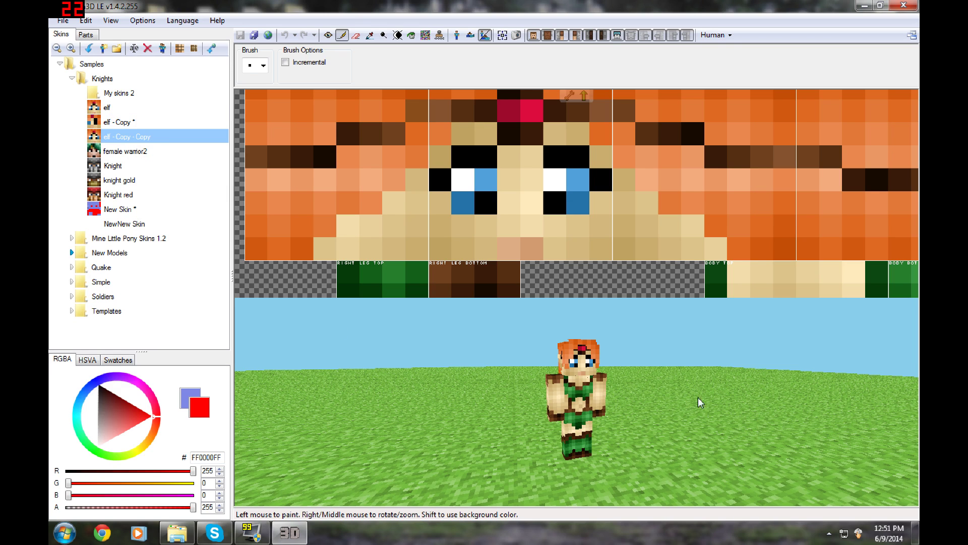
Increase the resolution of the second elf copy and check the finer pixel grid against the brush on its face.
{"action": "right_click_drag", "start_coordinate": [701, 403], "coordinate": [658, 400]}
{"action": "left_click", "coordinate": [365, 113]}
{"action": "left_click", "coordinate": [195, 48]}
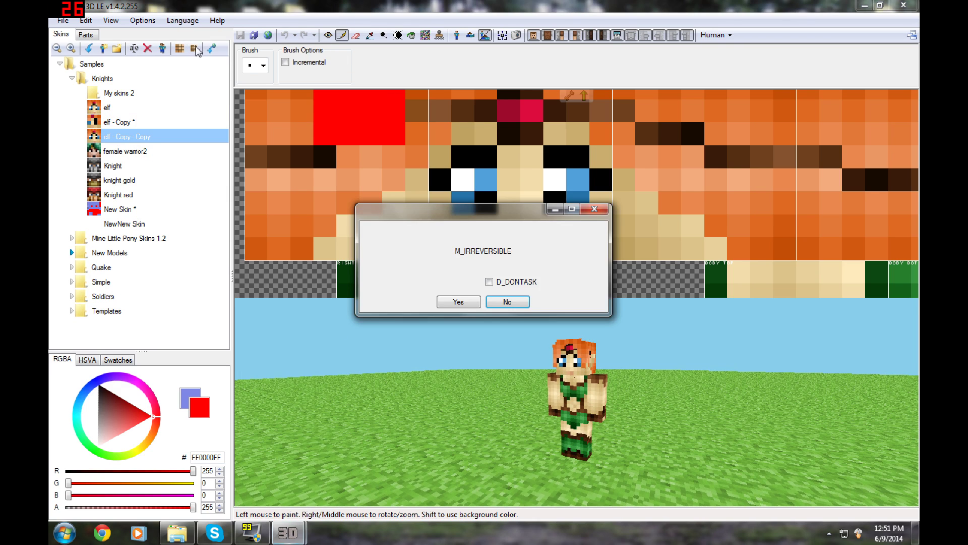
{"action": "left_click", "coordinate": [458, 302]}
{"action": "right_click_drag", "start_coordinate": [698, 372], "coordinate": [656, 372]}
{"action": "left_click", "coordinate": [519, 193]}
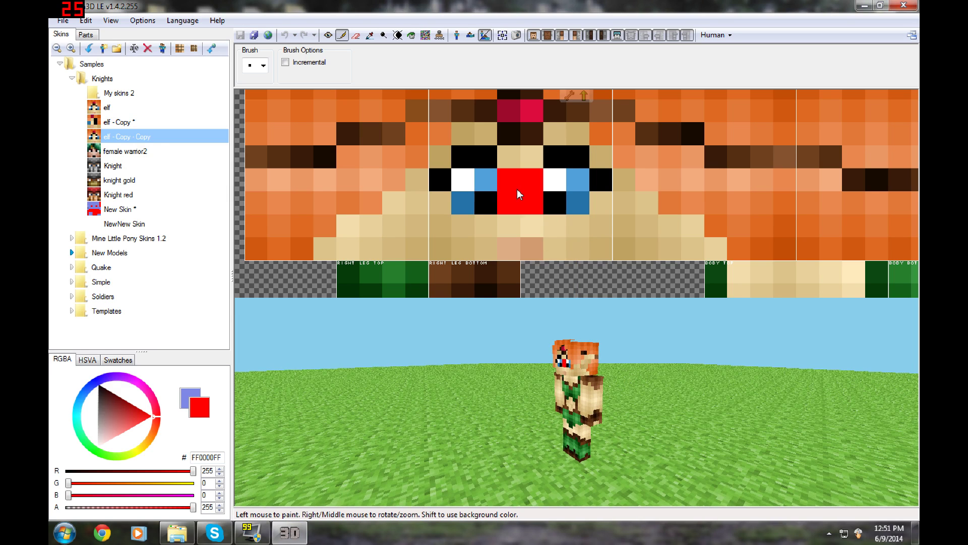
{"action": "scroll", "coordinate": [518, 192], "scroll_direction": "up", "scroll_amount": 2}
{"action": "key", "text": "ctrl+z"}
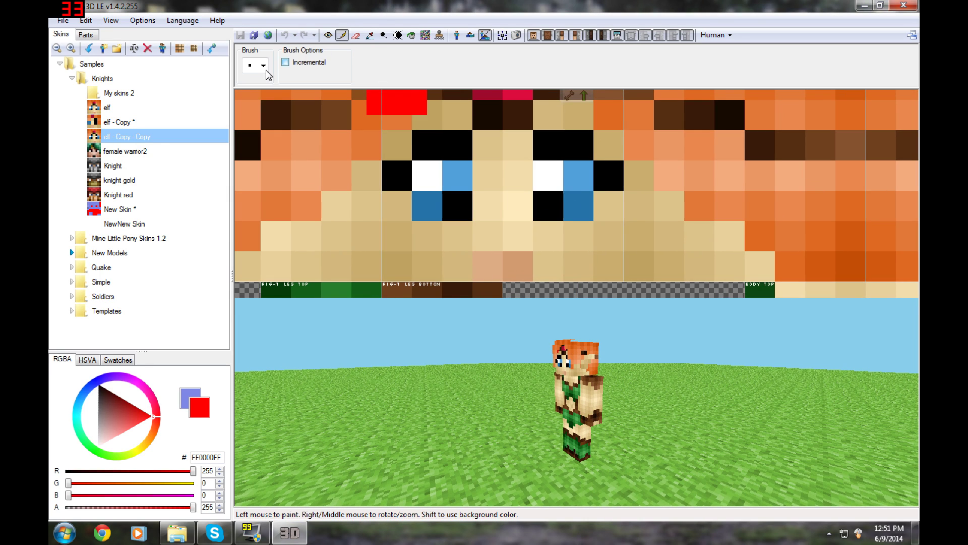
Set the brush to its smallest size and compare its footprint with the face pixels around the eyes.
{"action": "left_click", "coordinate": [263, 66]}
{"action": "left_click", "coordinate": [271, 83]}
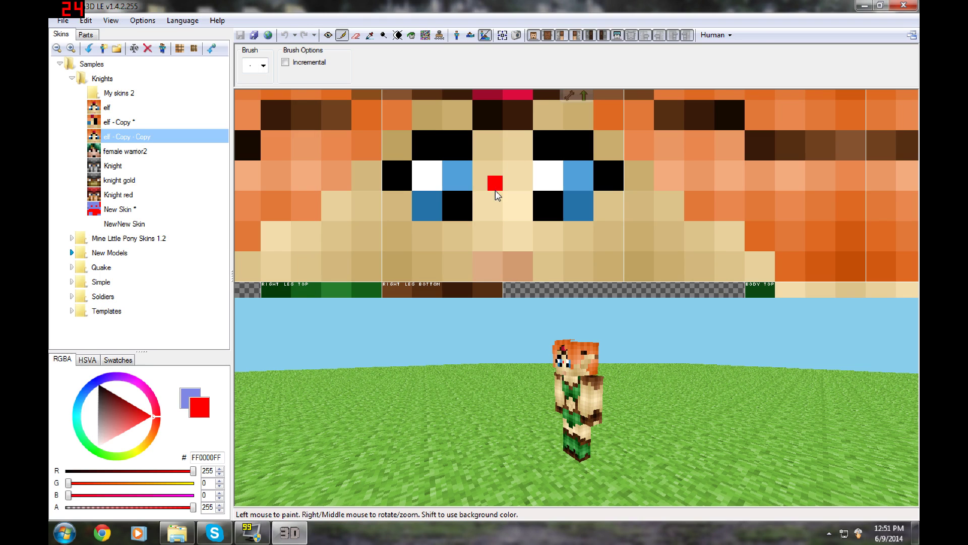
{"action": "scroll", "coordinate": [484, 258], "scroll_direction": "up", "scroll_amount": 1}
{"action": "right_click_drag", "start_coordinate": [483, 257], "coordinate": [499, 211]}
{"action": "scroll", "coordinate": [498, 207], "scroll_direction": "up", "scroll_amount": 3}
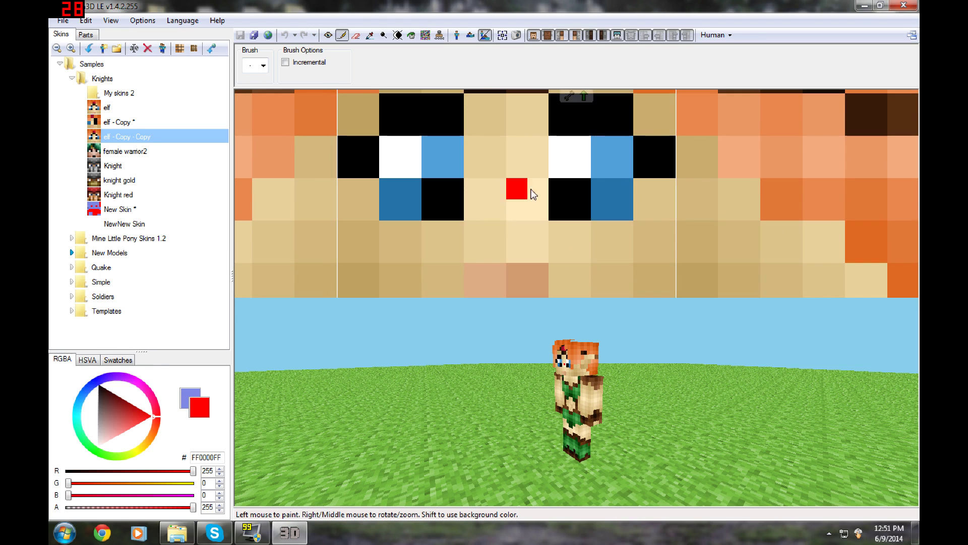
{"action": "scroll", "coordinate": [536, 191], "scroll_direction": "up", "scroll_amount": 1}
{"action": "right_click_drag", "start_coordinate": [535, 190], "coordinate": [560, 253]}
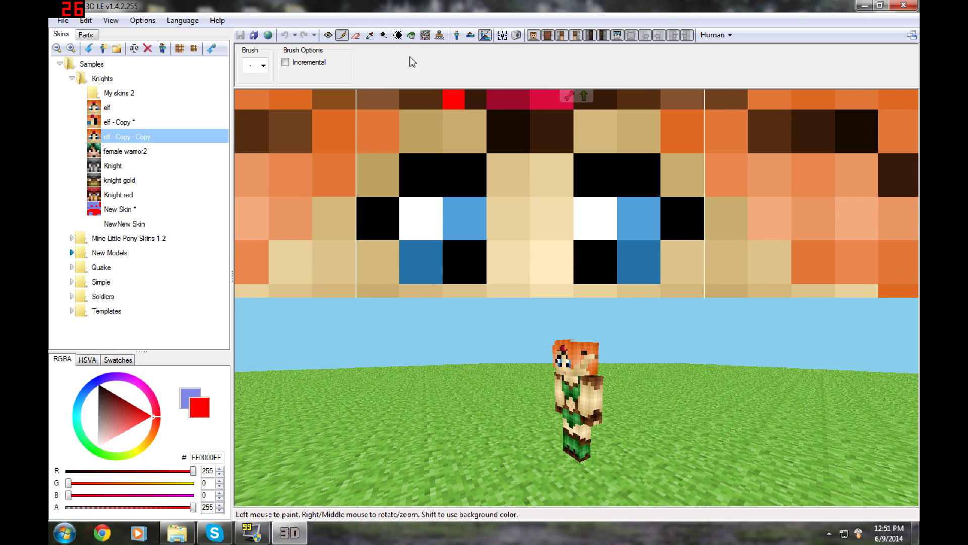
Sample the forehead gem's dark red (9E0A2D) and paint a small pixel of it above and below the gem's dark half.
{"action": "left_click", "coordinate": [369, 34]}
{"action": "middle_click_drag", "start_coordinate": [514, 101], "coordinate": [512, 183]}
{"action": "left_click", "coordinate": [511, 184]}
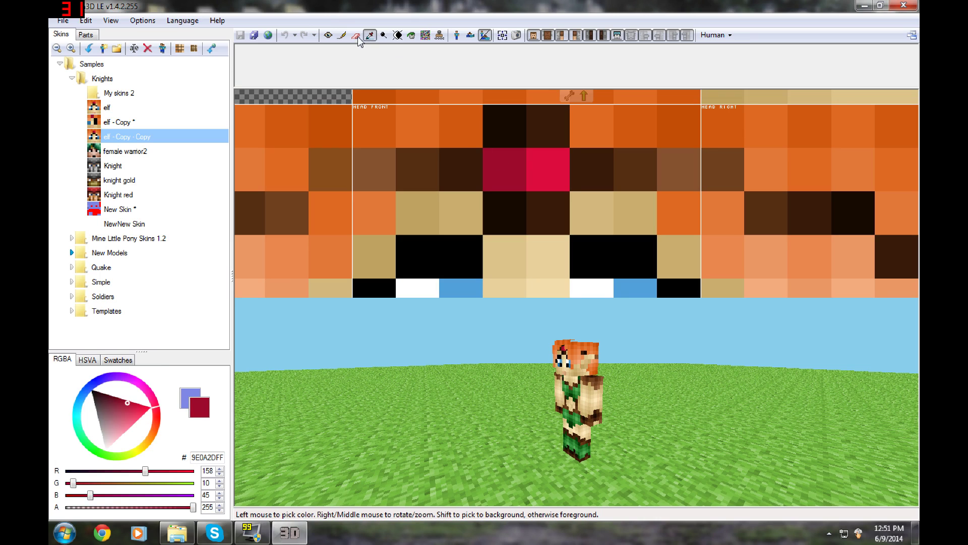
{"action": "left_click", "coordinate": [342, 34]}
{"action": "left_click_drag", "start_coordinate": [515, 132], "coordinate": [522, 194]}
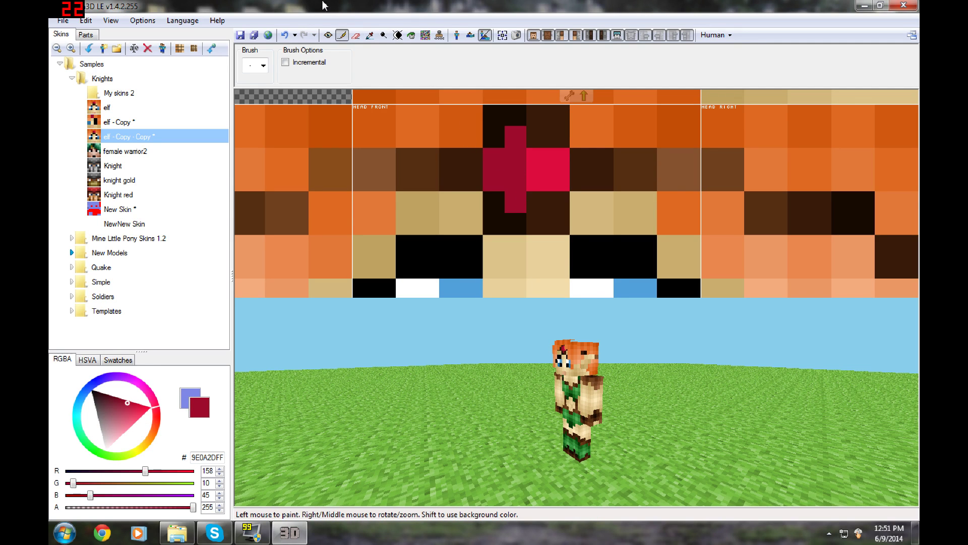
Sample the gem's bright red (DD0C3F), extend its bright half above and below by one small pixel, and inspect the gem on the model.
{"action": "left_click", "coordinate": [368, 38]}
{"action": "left_click", "coordinate": [532, 162]}
{"action": "left_click", "coordinate": [342, 38]}
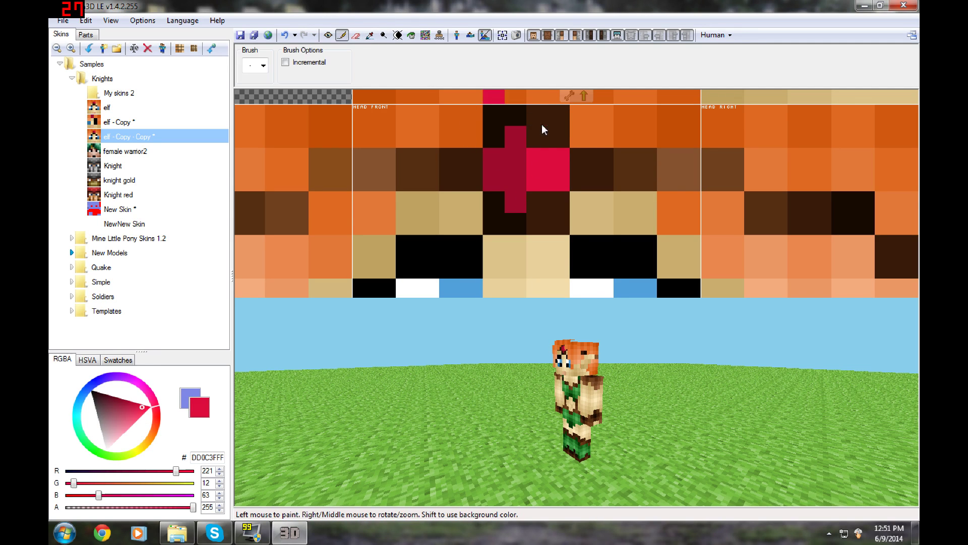
{"action": "key", "text": "ctrl+z"}
{"action": "left_click", "coordinate": [542, 127]}
{"action": "right_click_drag", "start_coordinate": [532, 379], "coordinate": [672, 368]}
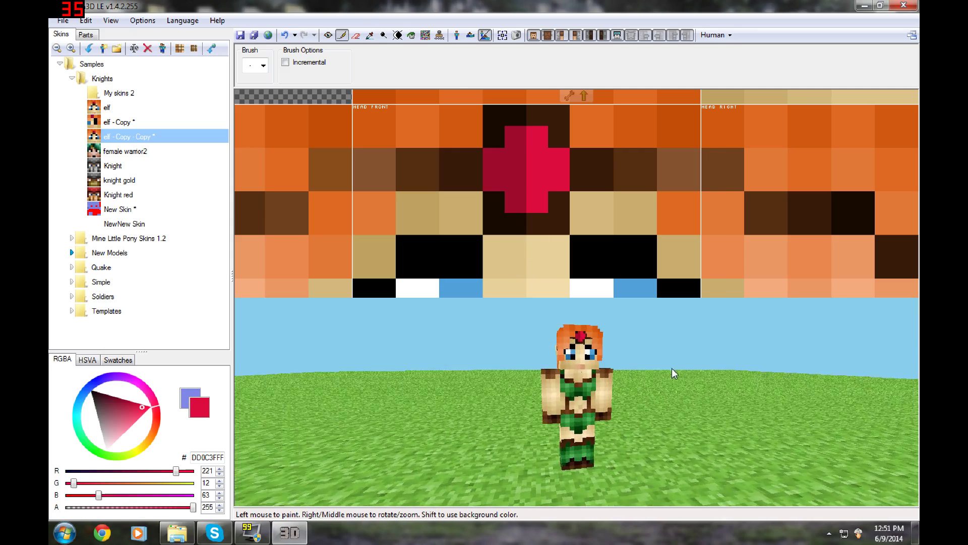
{"action": "scroll", "coordinate": [541, 374], "scroll_direction": "up", "scroll_amount": 5}
{"action": "right_click_drag", "start_coordinate": [555, 386], "coordinate": [570, 353]}
{"action": "scroll", "coordinate": [525, 190], "scroll_direction": "down", "scroll_amount": 1}
{"action": "scroll", "coordinate": [526, 190], "scroll_direction": "down", "scroll_amount": 2}
{"action": "right_click_drag", "start_coordinate": [680, 222], "coordinate": [622, 79]}
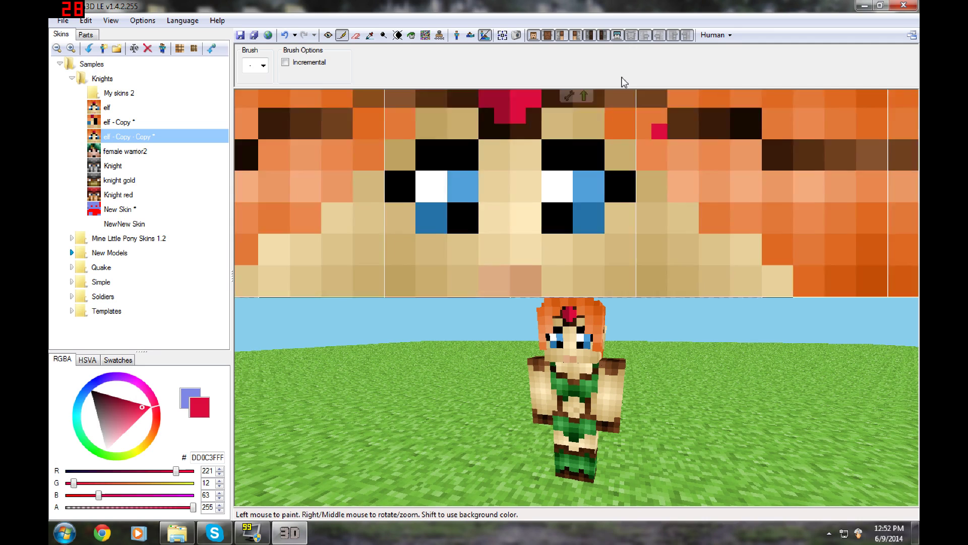
{"action": "scroll", "coordinate": [618, 176], "scroll_direction": "down", "scroll_amount": 3}
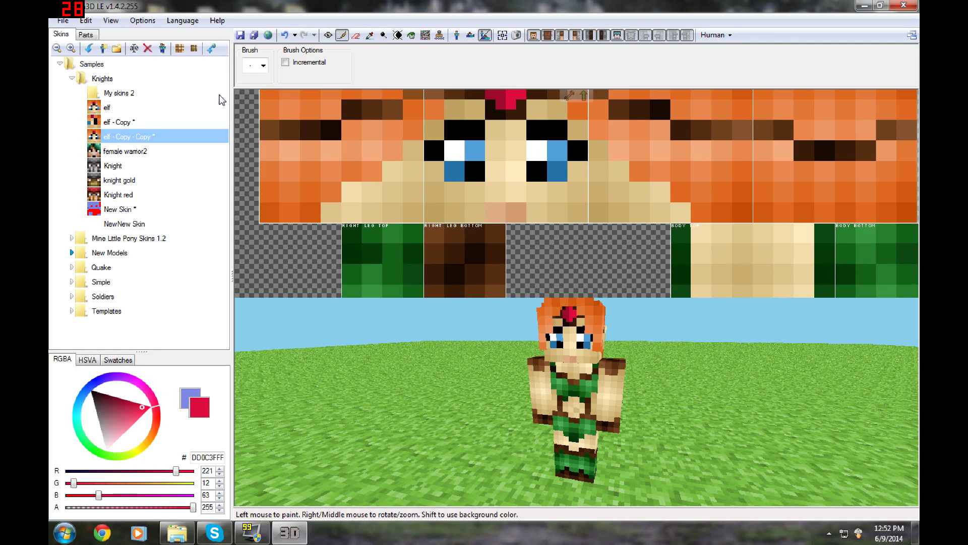
Fetch a skin from Minecraft into the My skins 2 folder by entering the account's player name.
{"action": "left_click", "coordinate": [124, 96]}
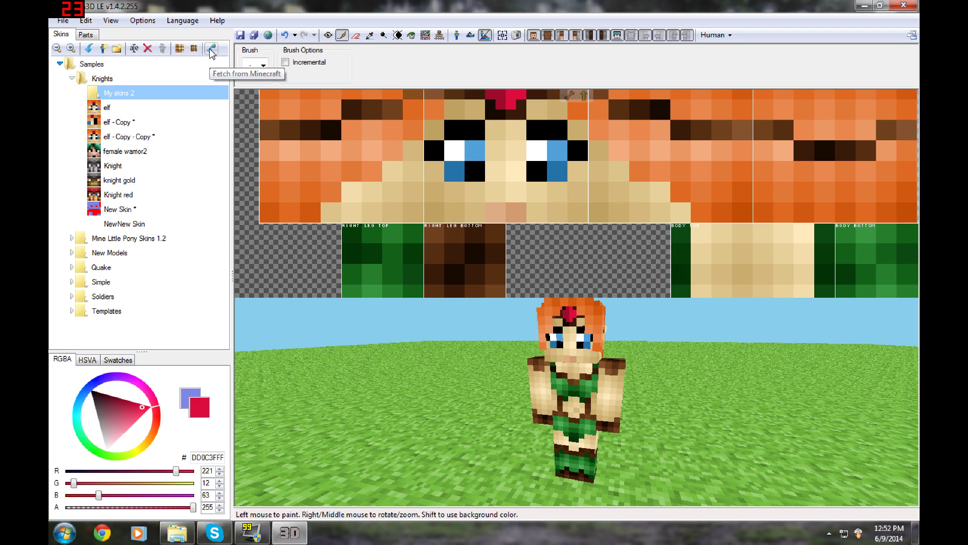
{"action": "left_click", "coordinate": [212, 49]}
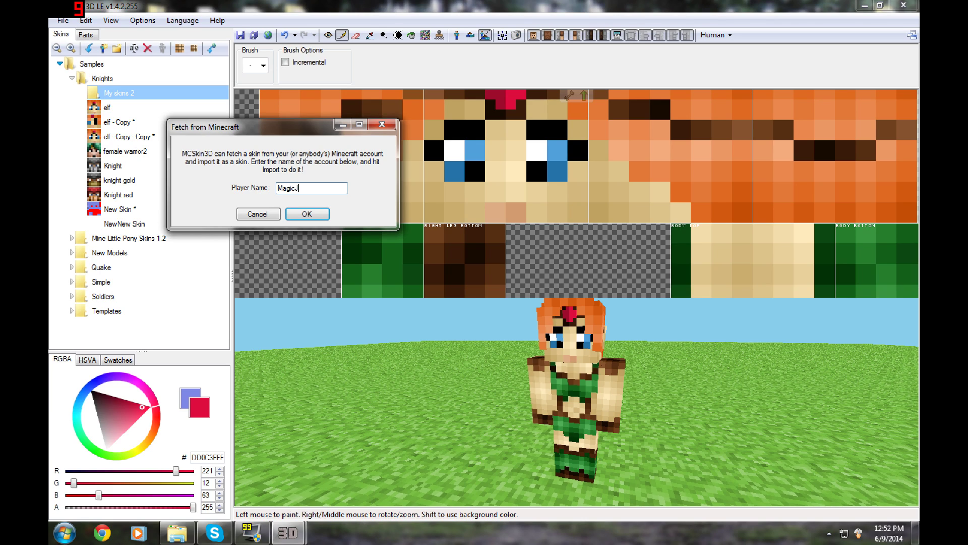
{"action": "left_click", "coordinate": [308, 214]}
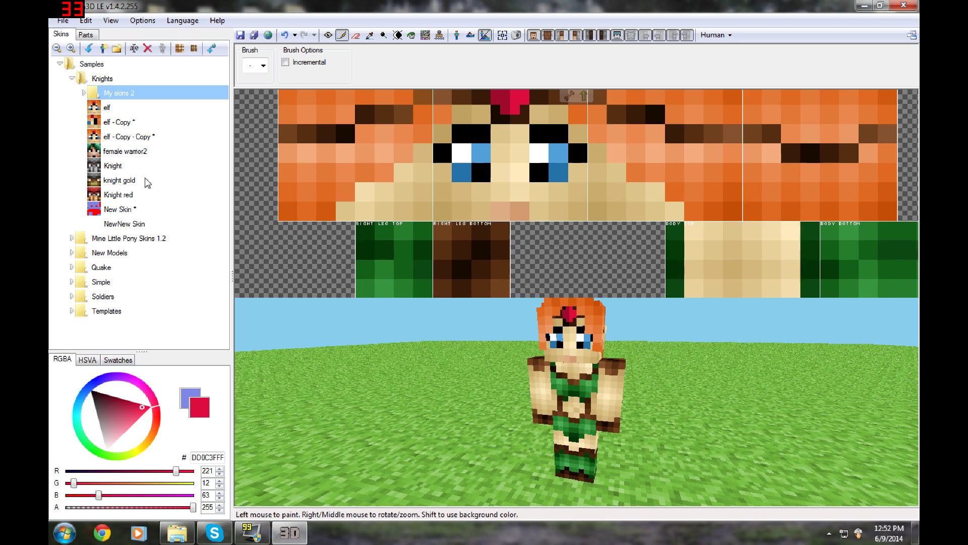
Permanently delete the original elf skin from the Knights folder.
{"action": "left_click", "coordinate": [134, 223]}
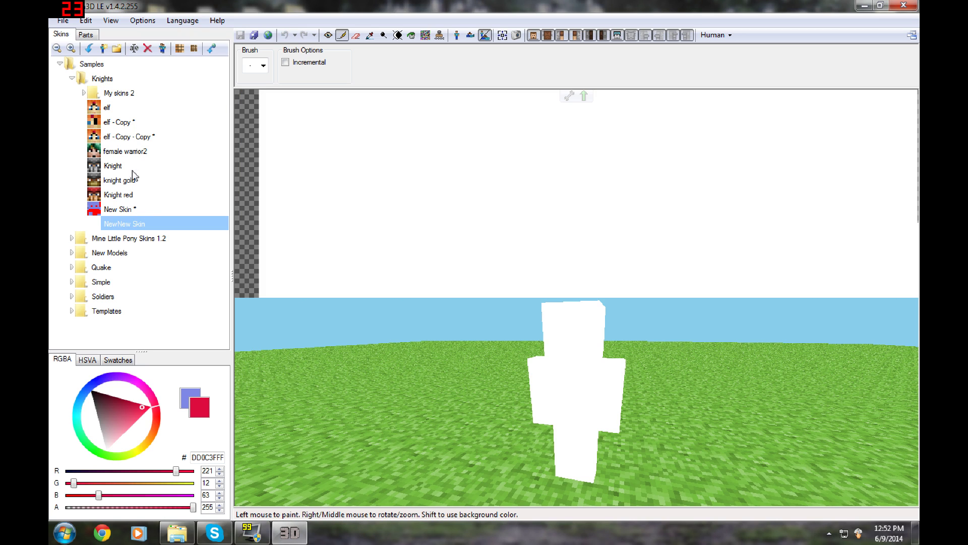
{"action": "left_click", "coordinate": [132, 109]}
{"action": "right_click", "coordinate": [129, 107]}
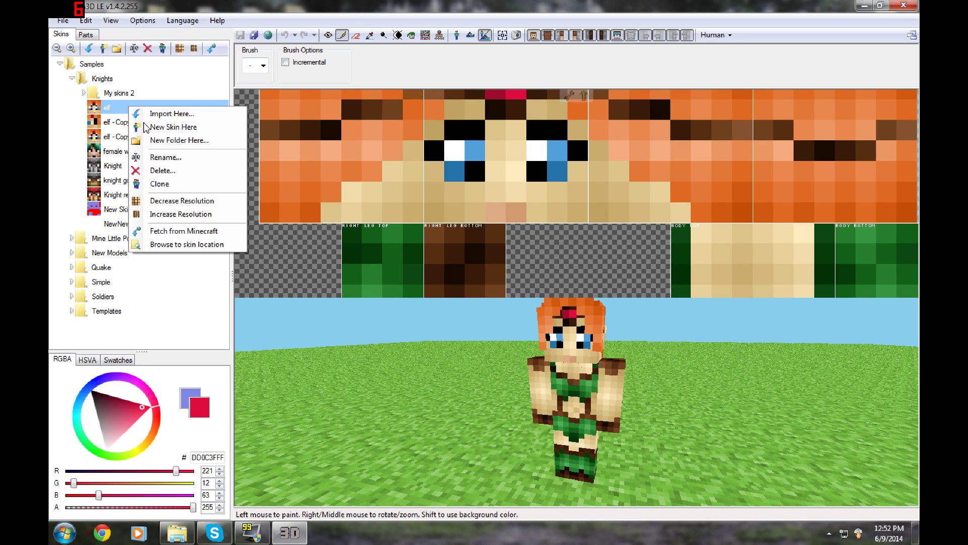
{"action": "left_click", "coordinate": [164, 171]}
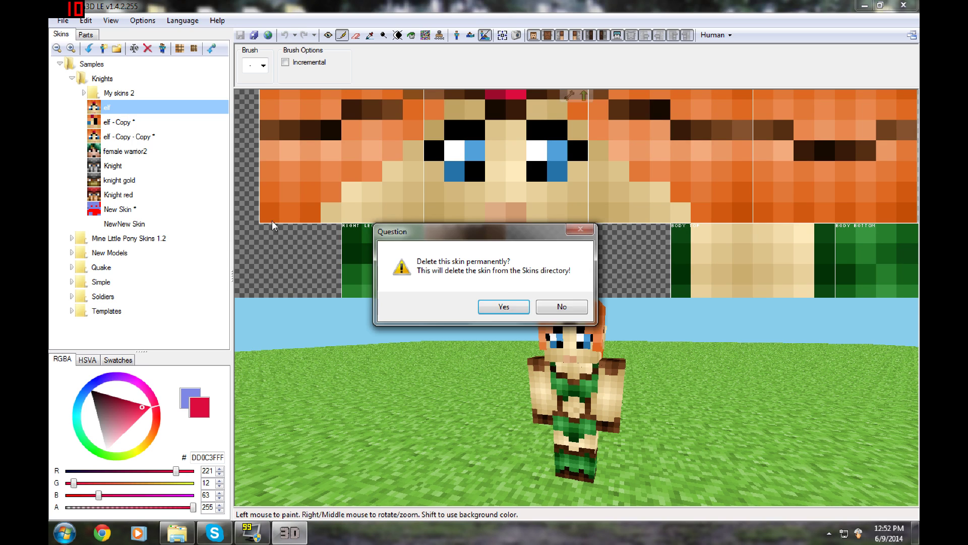
{"action": "left_click", "coordinate": [504, 309]}
Permanently delete both remaining elf copies from the Knights folder.
{"action": "right_click", "coordinate": [130, 103]}
{"action": "left_click", "coordinate": [187, 167]}
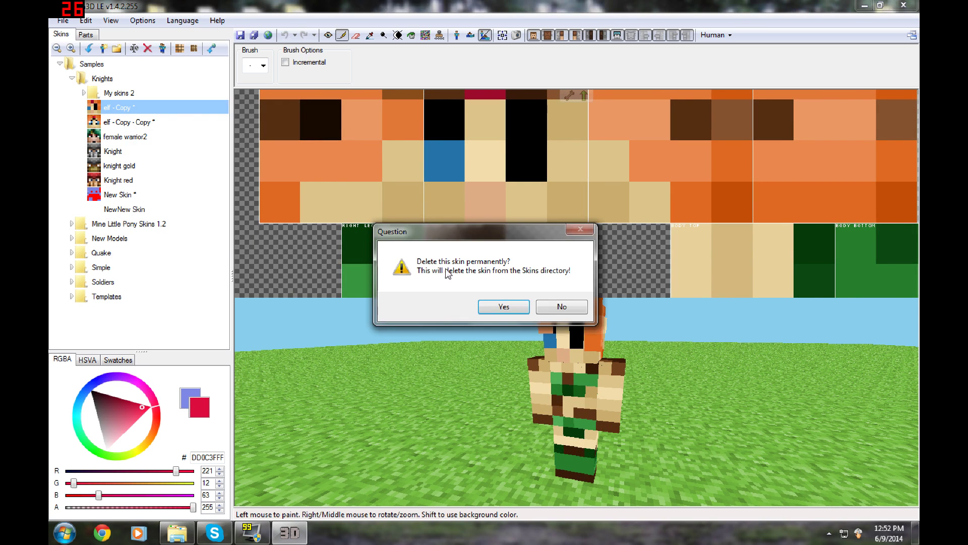
{"action": "left_click", "coordinate": [502, 307]}
{"action": "right_click", "coordinate": [132, 110]}
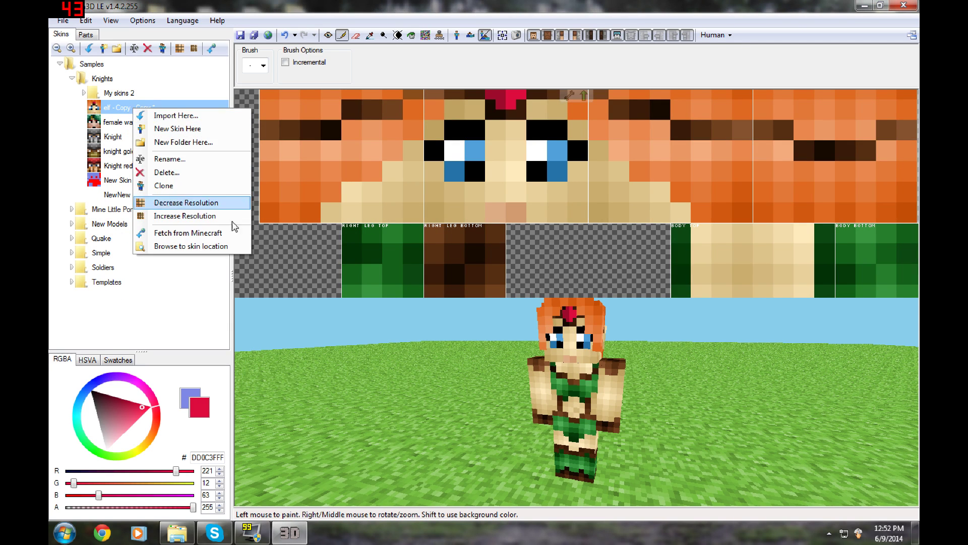
{"action": "left_click", "coordinate": [187, 175]}
{"action": "left_click", "coordinate": [504, 307]}
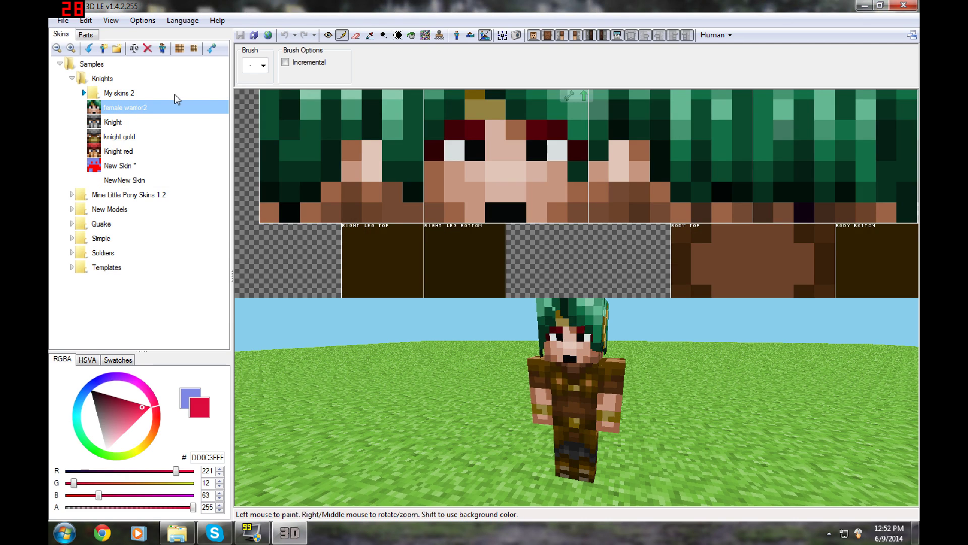
{"action": "right_click", "coordinate": [174, 94]}
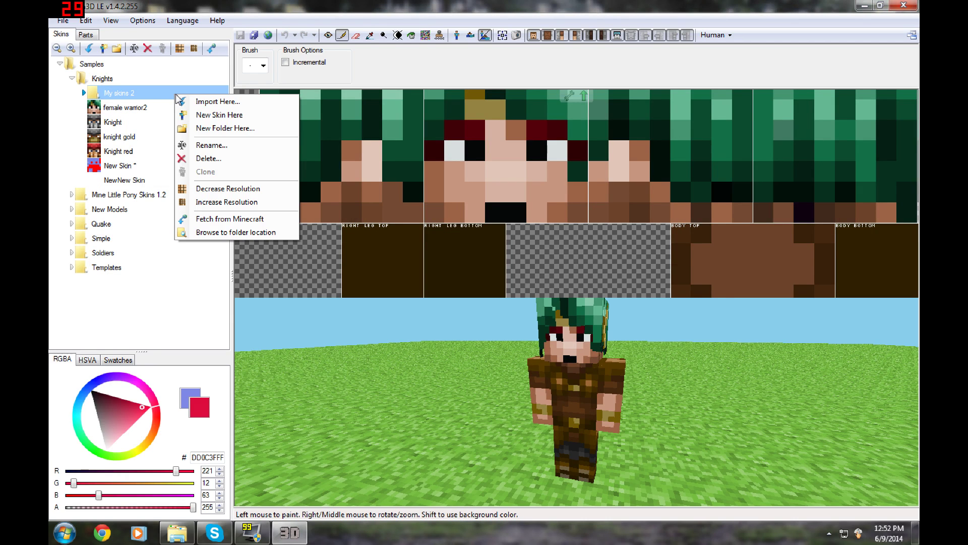
{"action": "left_click", "coordinate": [226, 218]}
{"action": "left_click", "coordinate": [199, 108]}
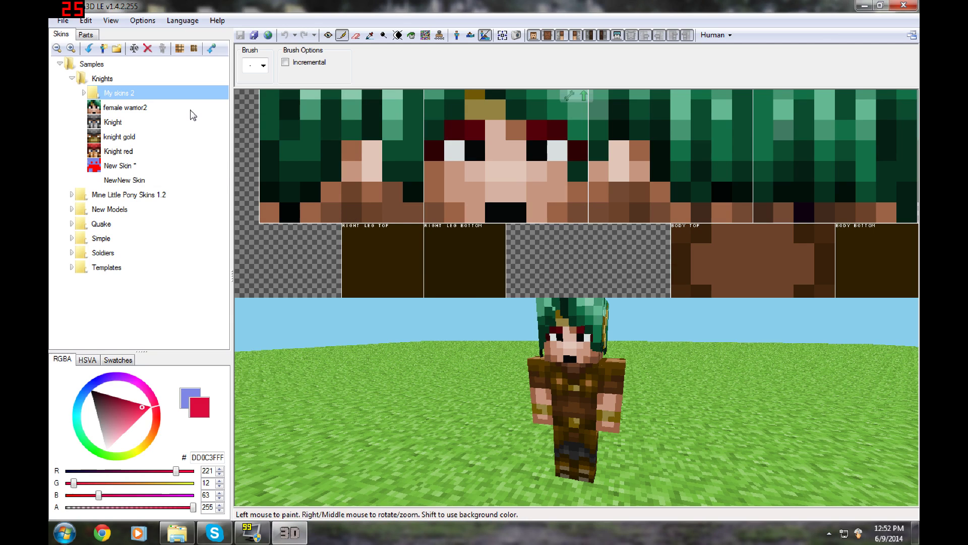
Fetch another Minecraft skin into the My skins 2 folder by replacing the prefilled player name with a different account's name.
{"action": "right_click", "coordinate": [150, 93]}
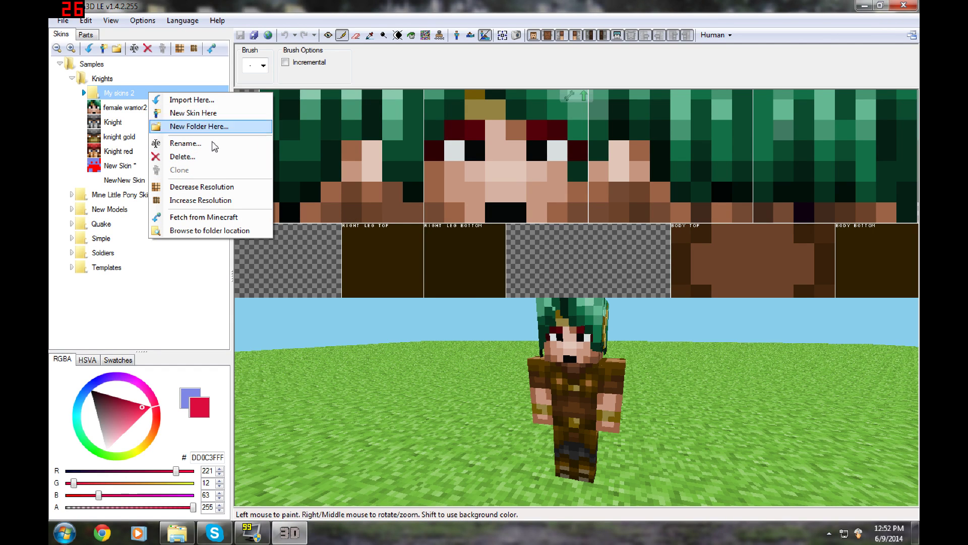
{"action": "left_click", "coordinate": [222, 217]}
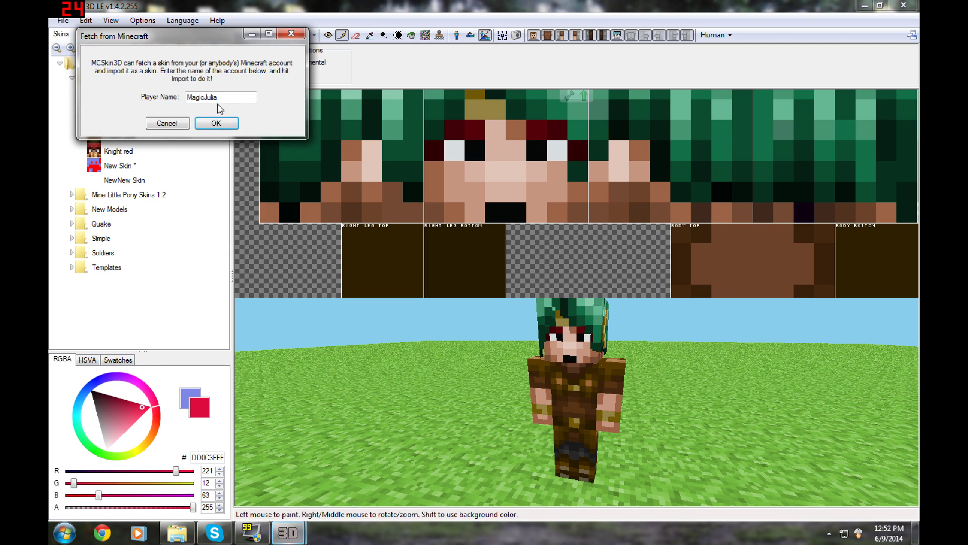
{"action": "left_click_drag", "start_coordinate": [225, 98], "coordinate": [123, 104]}
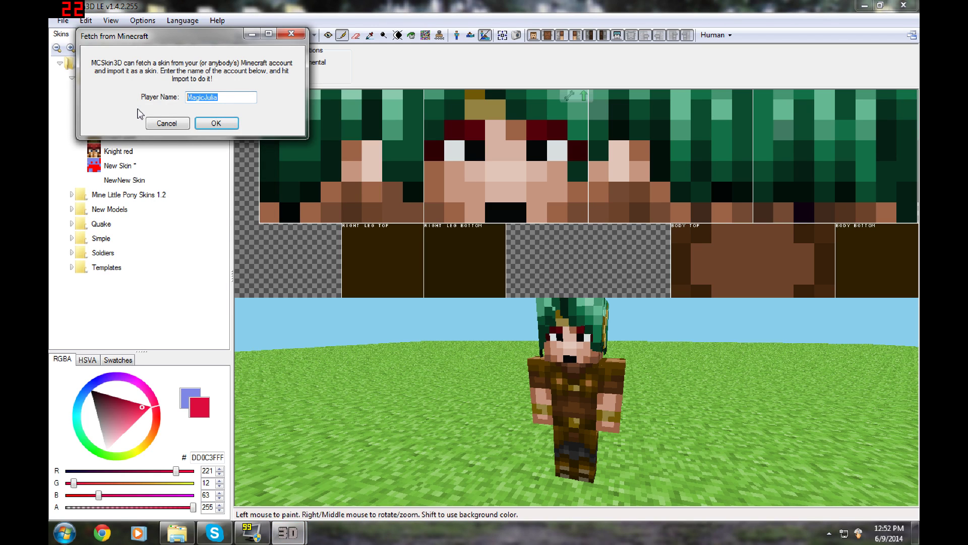
{"action": "type", "text": "Star_Gaming"}
{"action": "left_click", "coordinate": [208, 124]}
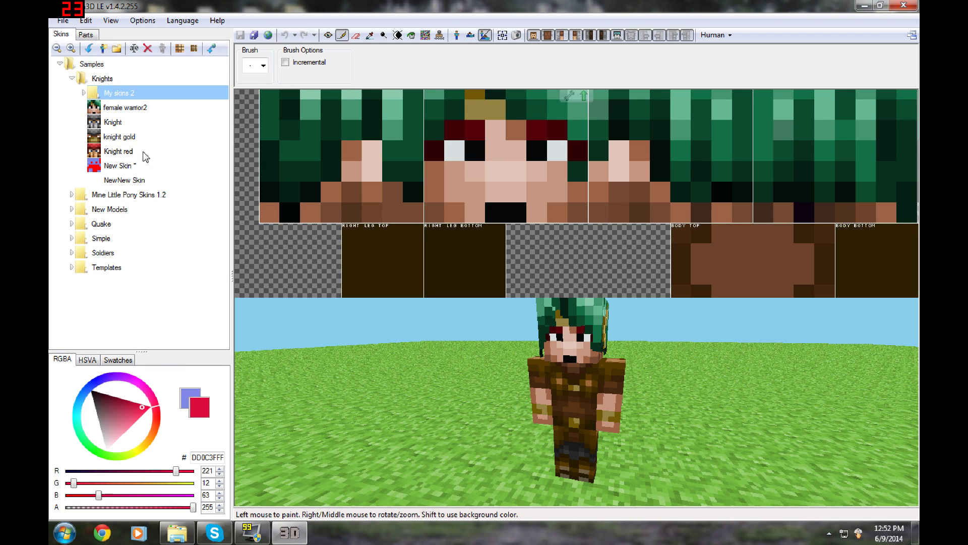
Collapse and re-expand the Knights folder, and expand the Mine Little Pony Skins 1.2 folder to browse its skins.
{"action": "double_click", "coordinate": [112, 81]}
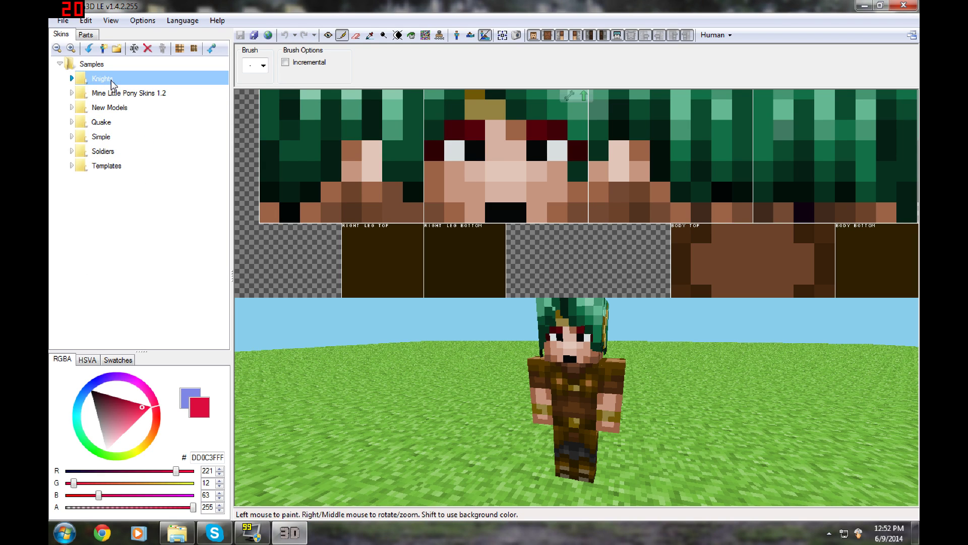
{"action": "double_click", "coordinate": [112, 81]}
{"action": "double_click", "coordinate": [144, 195]}
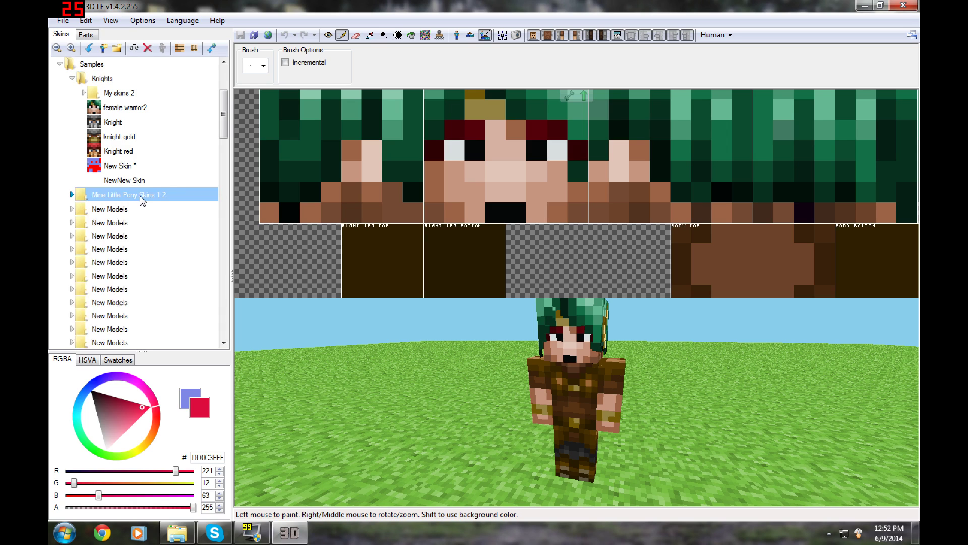
{"action": "scroll", "coordinate": [154, 144], "scroll_direction": "up", "scroll_amount": 3}
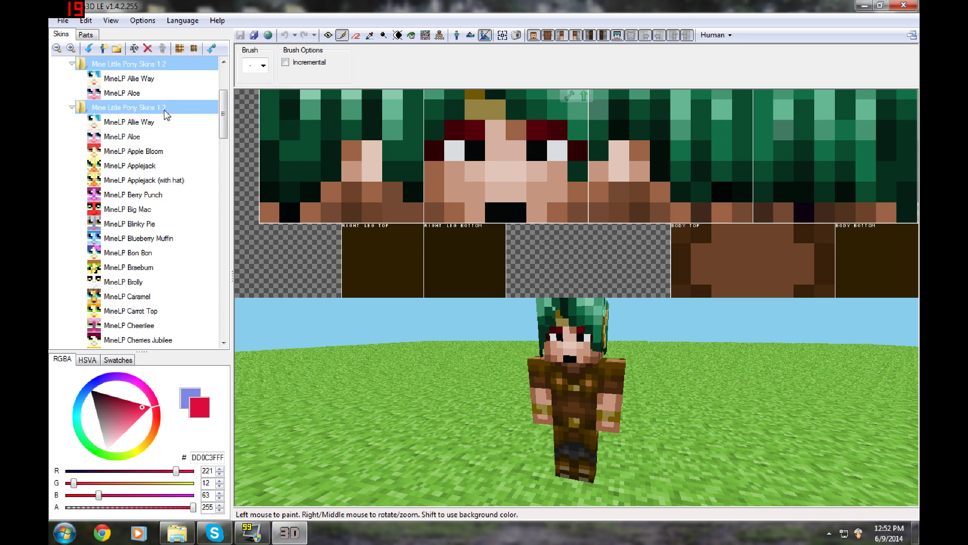
{"action": "left_click", "coordinate": [211, 48]}
{"action": "double_click", "coordinate": [221, 112]}
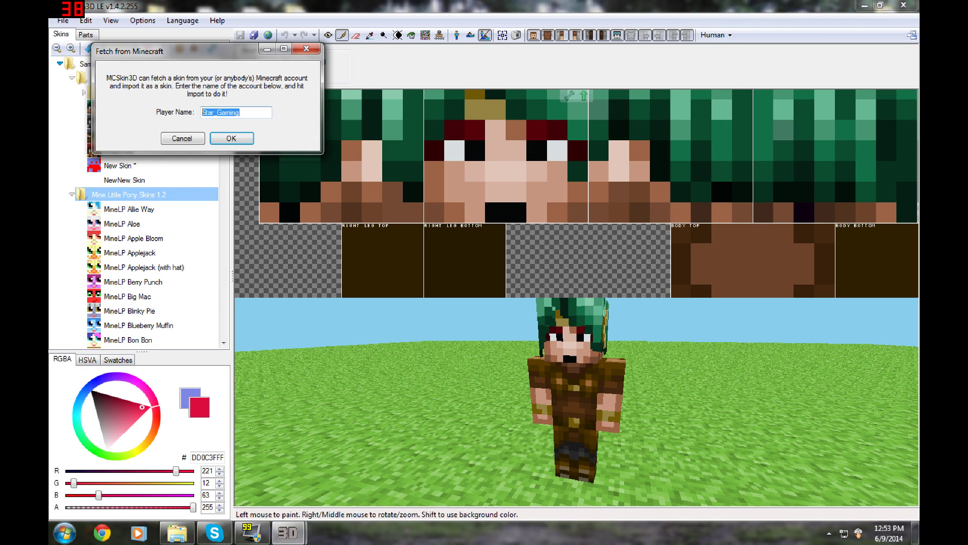
{"action": "key", "text": "BackSpace"}
{"action": "left_click", "coordinate": [306, 49]}
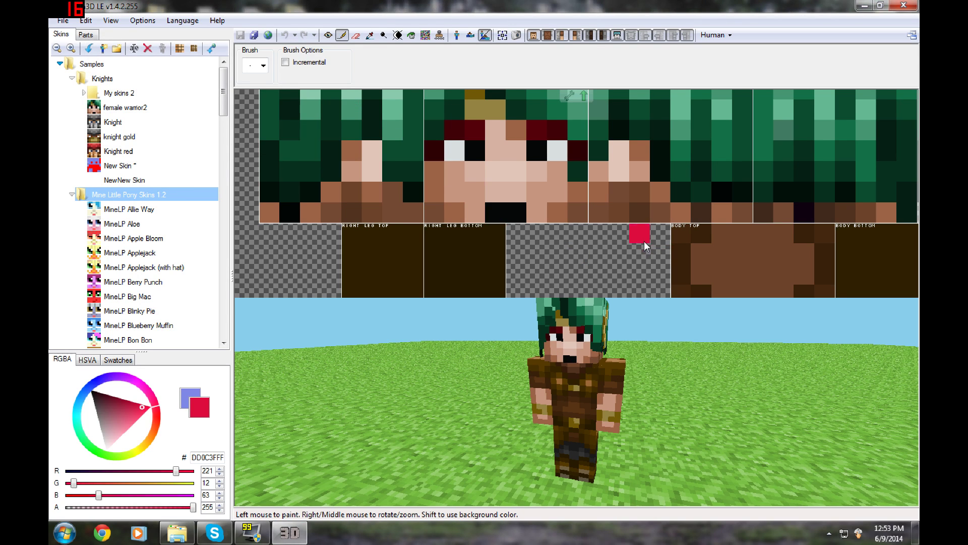
Select the Knights folder, review the model's parts list and the skin library, and examine the warrior's flat texture and 3D model.
{"action": "scroll", "coordinate": [644, 241], "scroll_direction": "down", "scroll_amount": 1}
{"action": "left_click", "coordinate": [137, 78]}
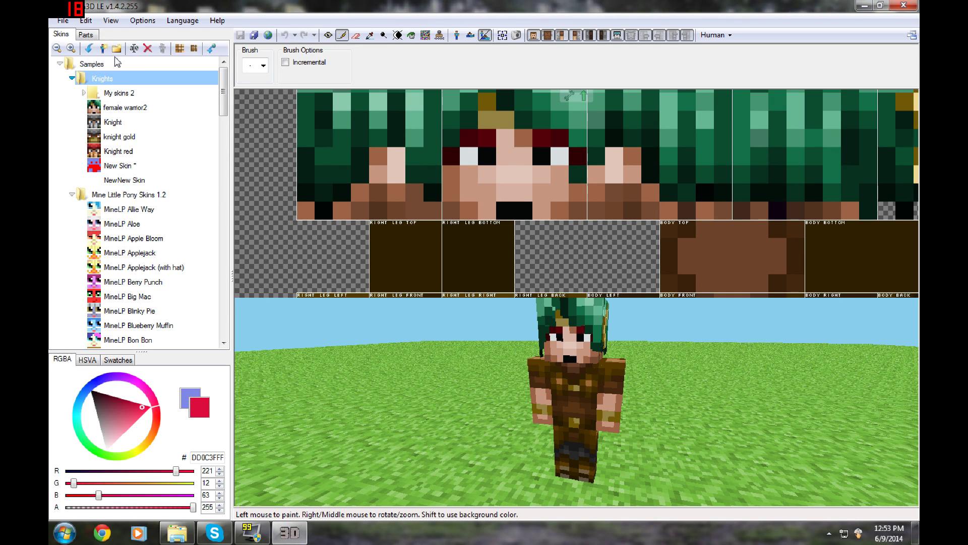
{"action": "left_click", "coordinate": [95, 35]}
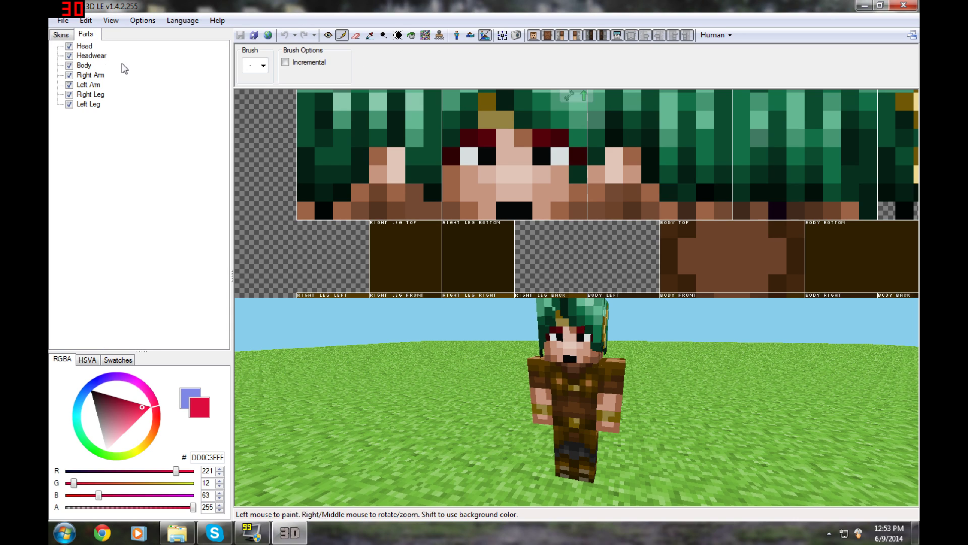
{"action": "scroll", "coordinate": [661, 363], "scroll_direction": "down", "scroll_amount": 2}
{"action": "right_click_drag", "start_coordinate": [635, 440], "coordinate": [606, 447]}
{"action": "scroll", "coordinate": [530, 452], "scroll_direction": "up", "scroll_amount": 2}
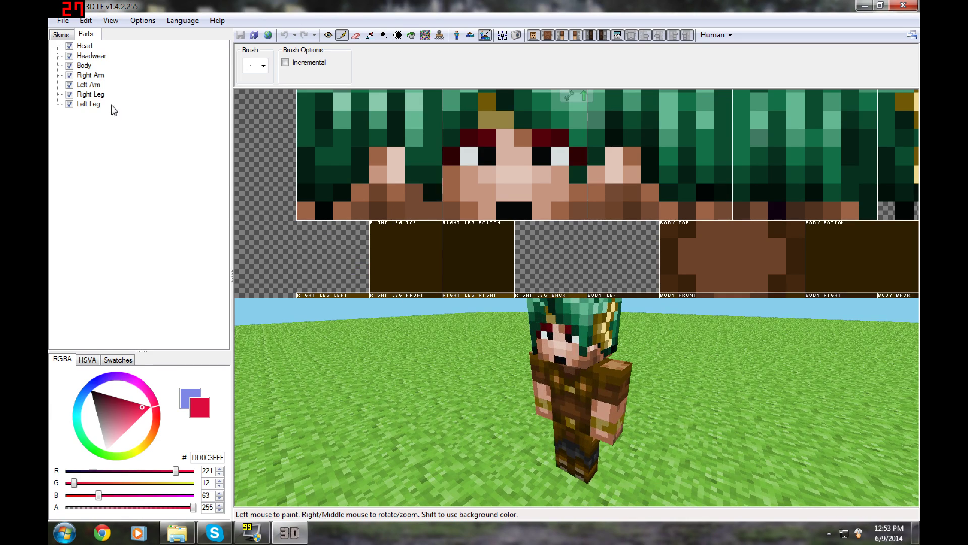
{"action": "left_click", "coordinate": [61, 35]}
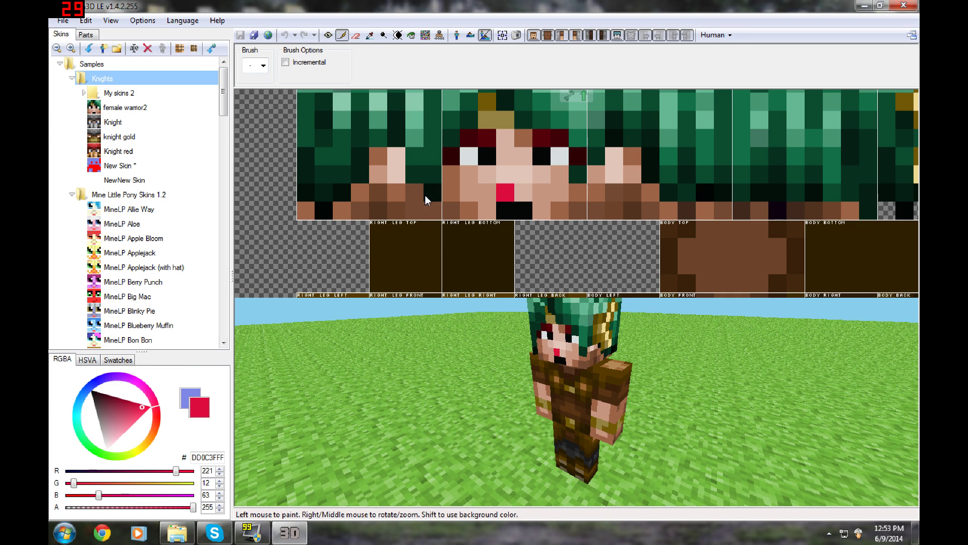
{"action": "scroll", "coordinate": [404, 196], "scroll_direction": "down", "scroll_amount": 4}
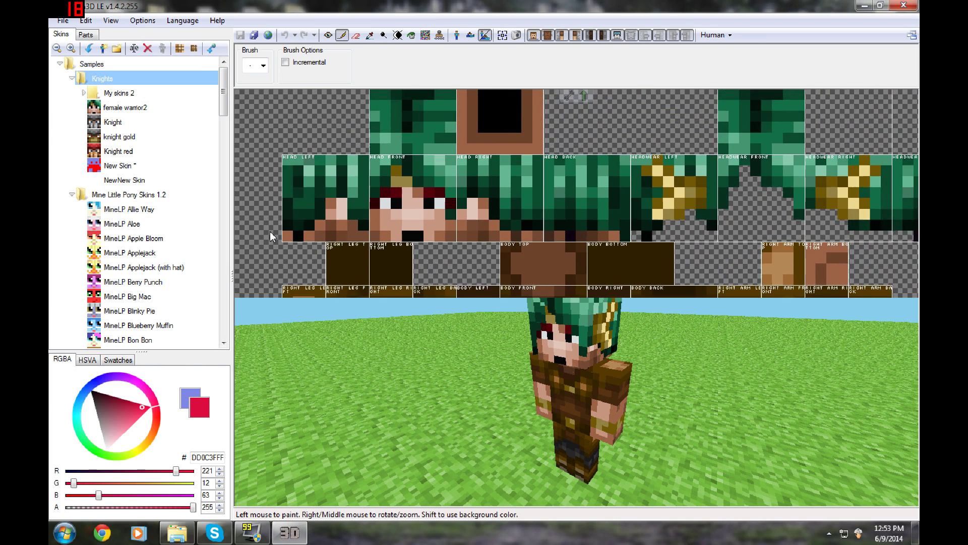
{"action": "scroll", "coordinate": [544, 192], "scroll_direction": "down", "scroll_amount": 1}
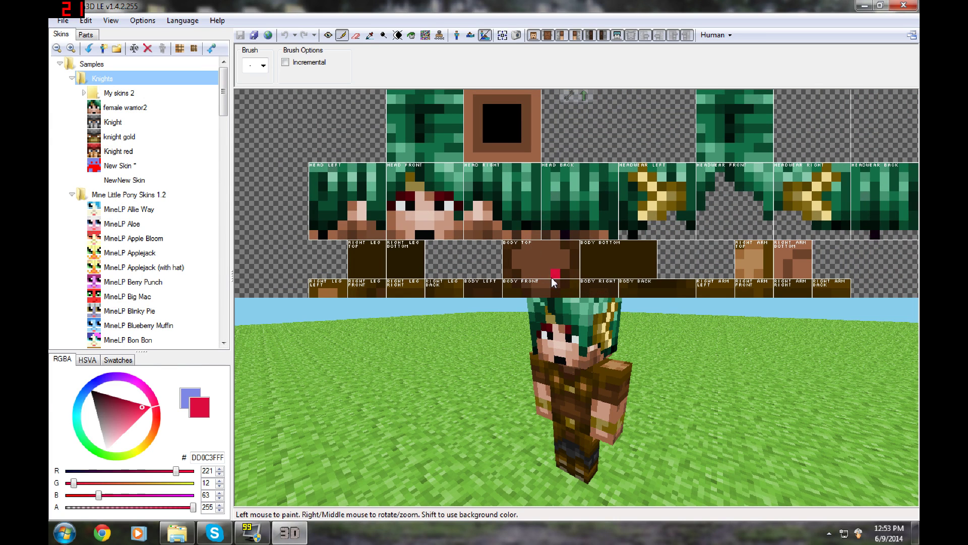
{"action": "right_click_drag", "start_coordinate": [673, 331], "coordinate": [847, 356]}
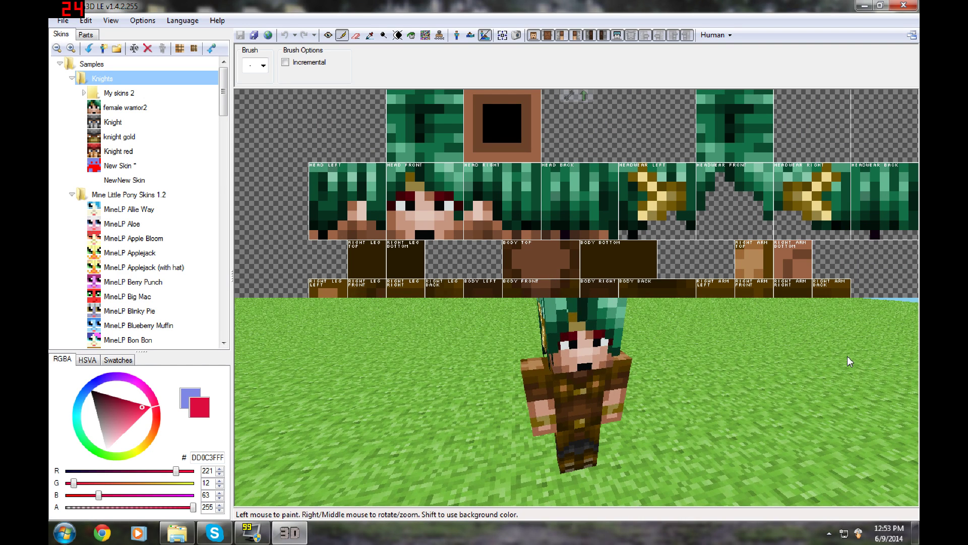